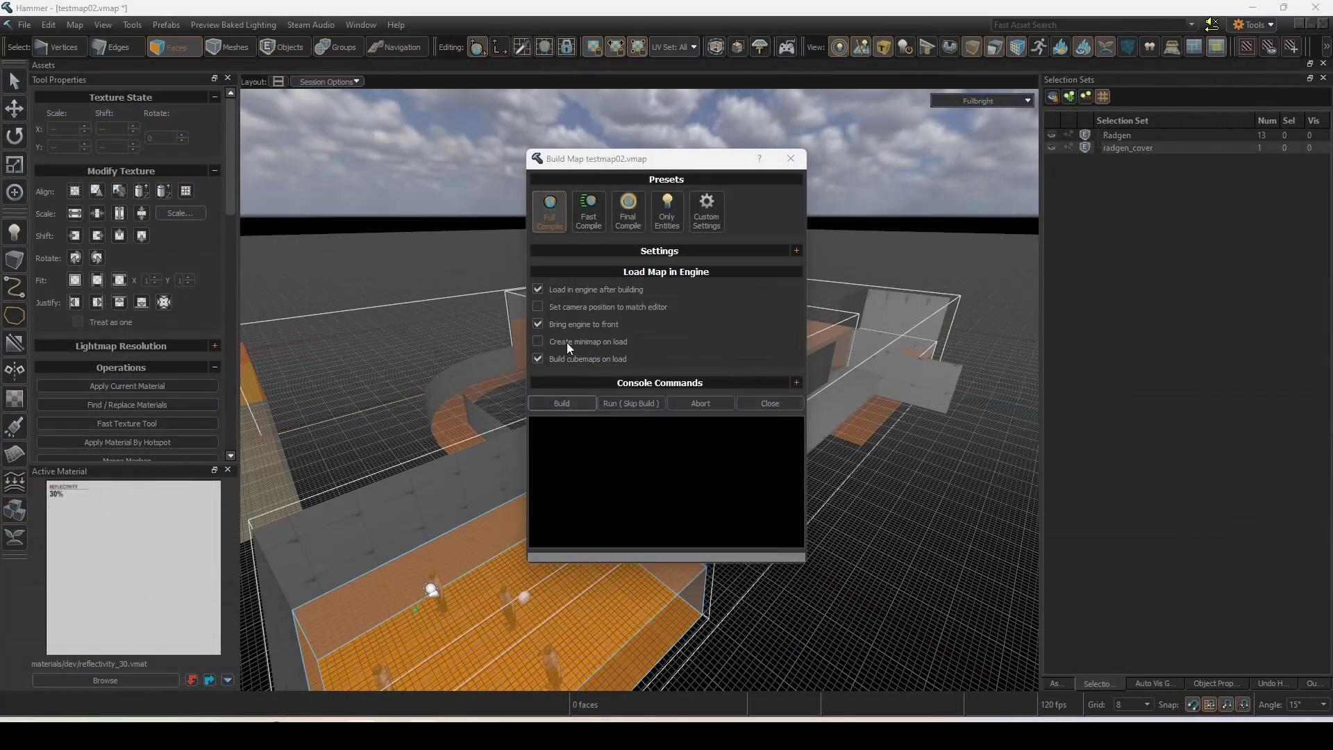
Enable minimap creation on load in the build settings of testmap02 and accept overwriting the existing minimap image
click(567, 343)
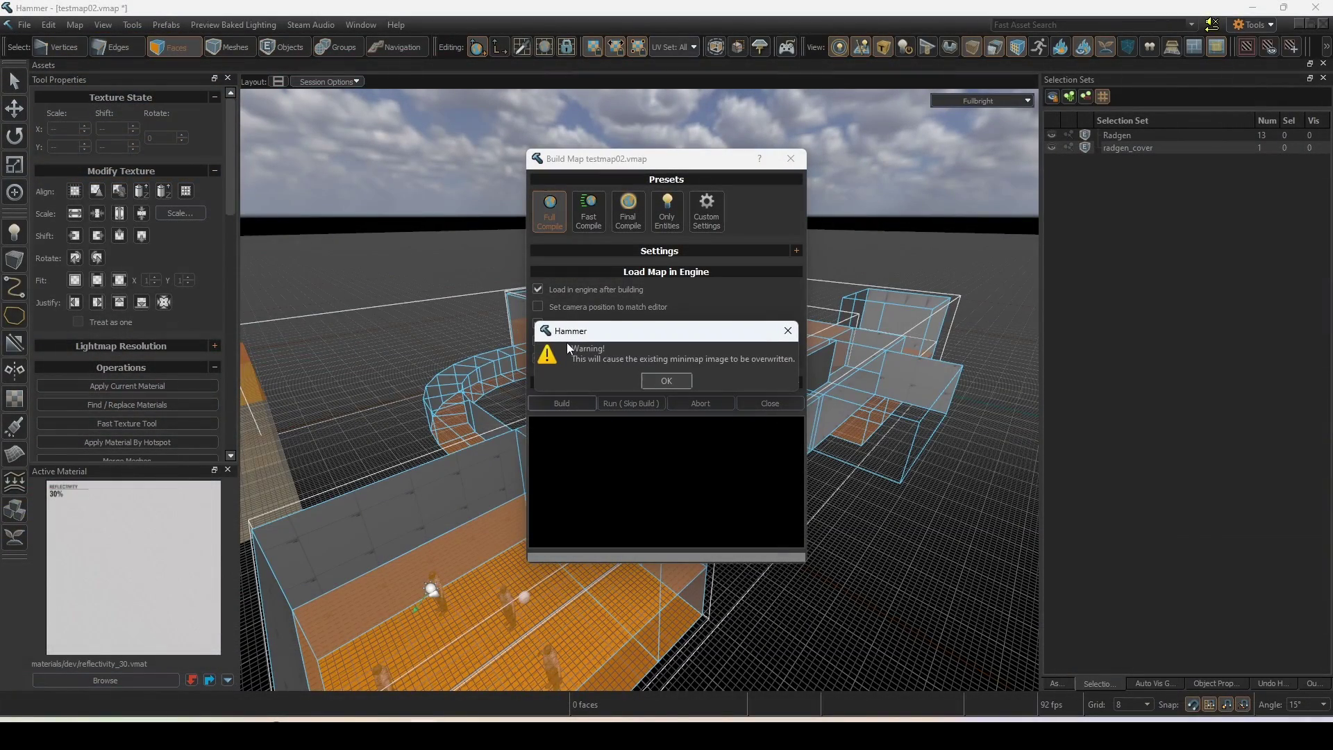
click(667, 380)
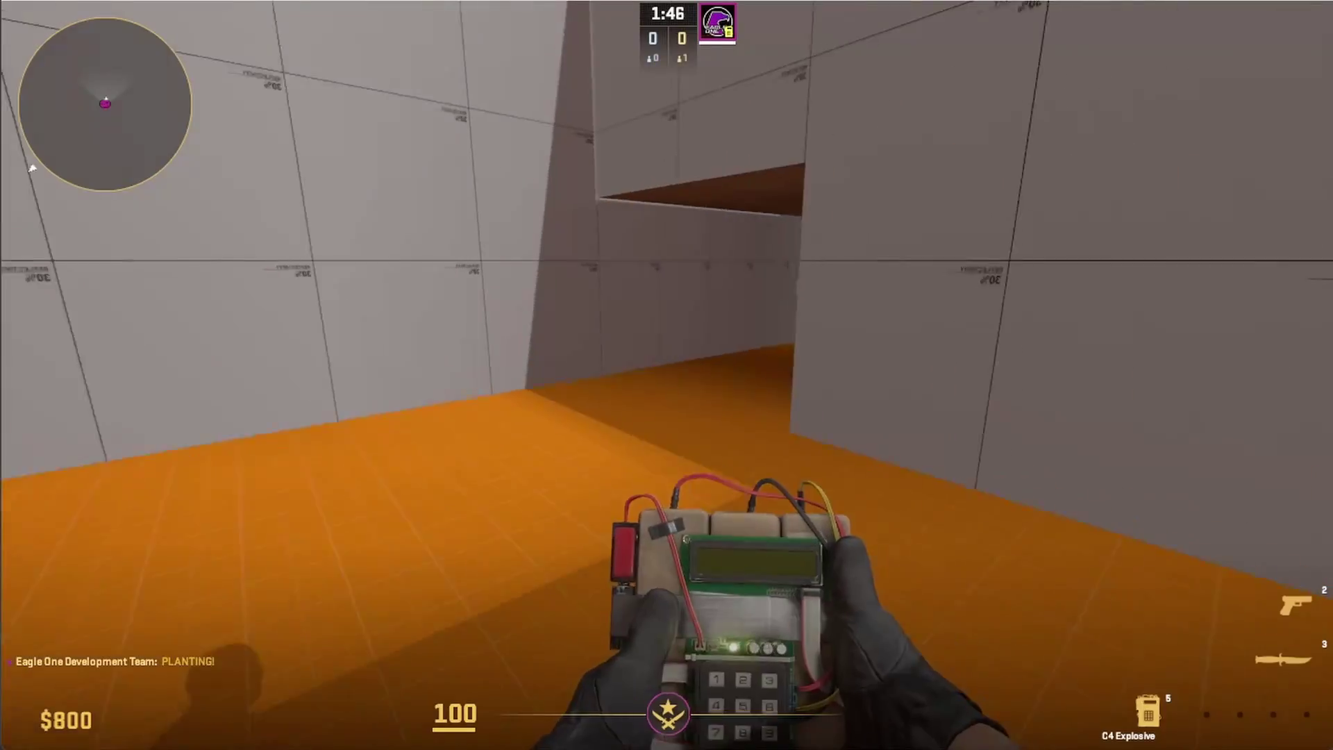
Playtest the map by planting the C4 at bombsite A and walking around to check the in-game radar
key(w)
click(667, 375)
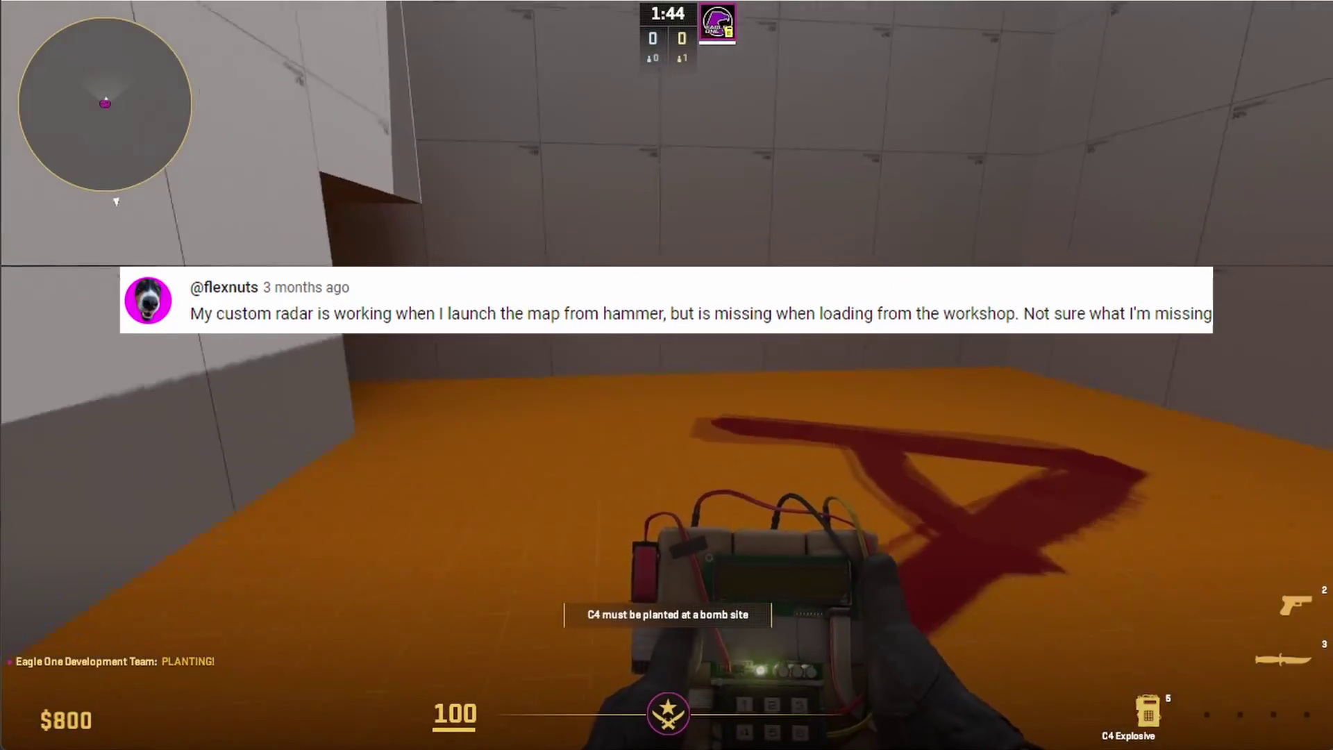
key(w)
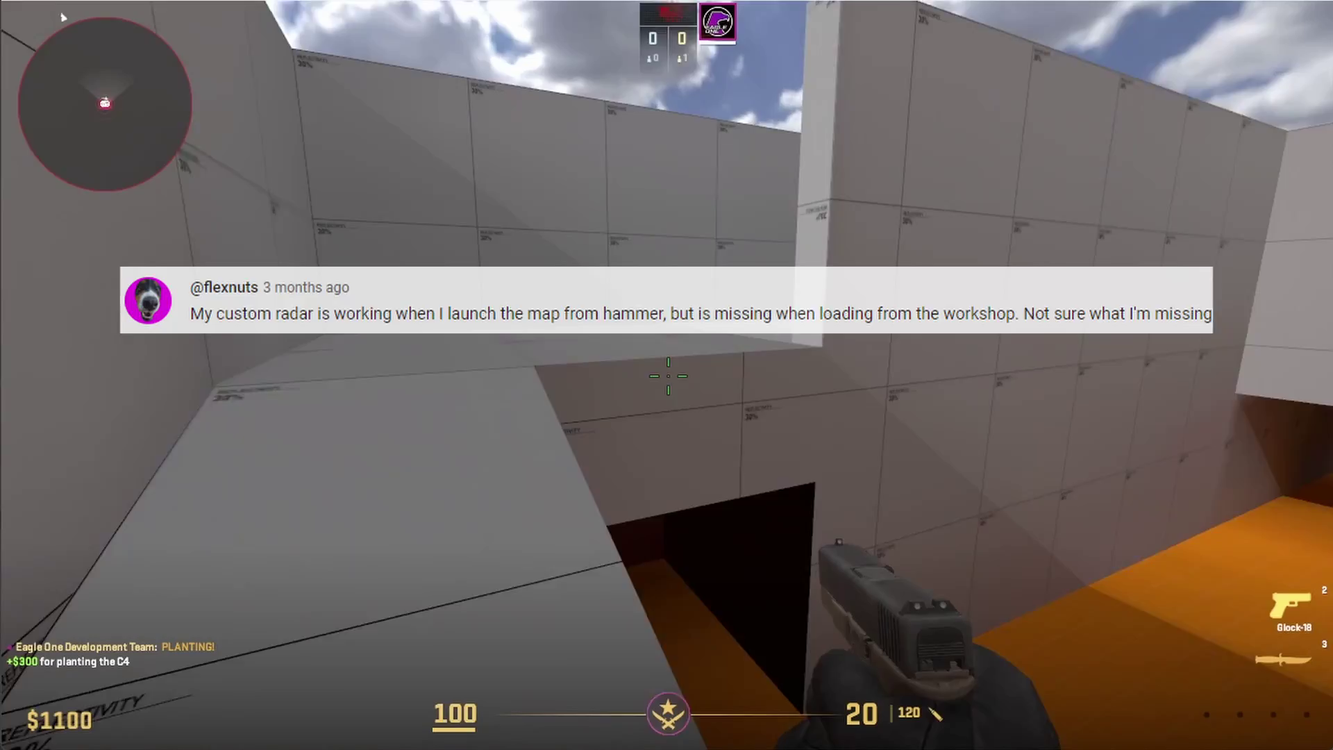
key(w)
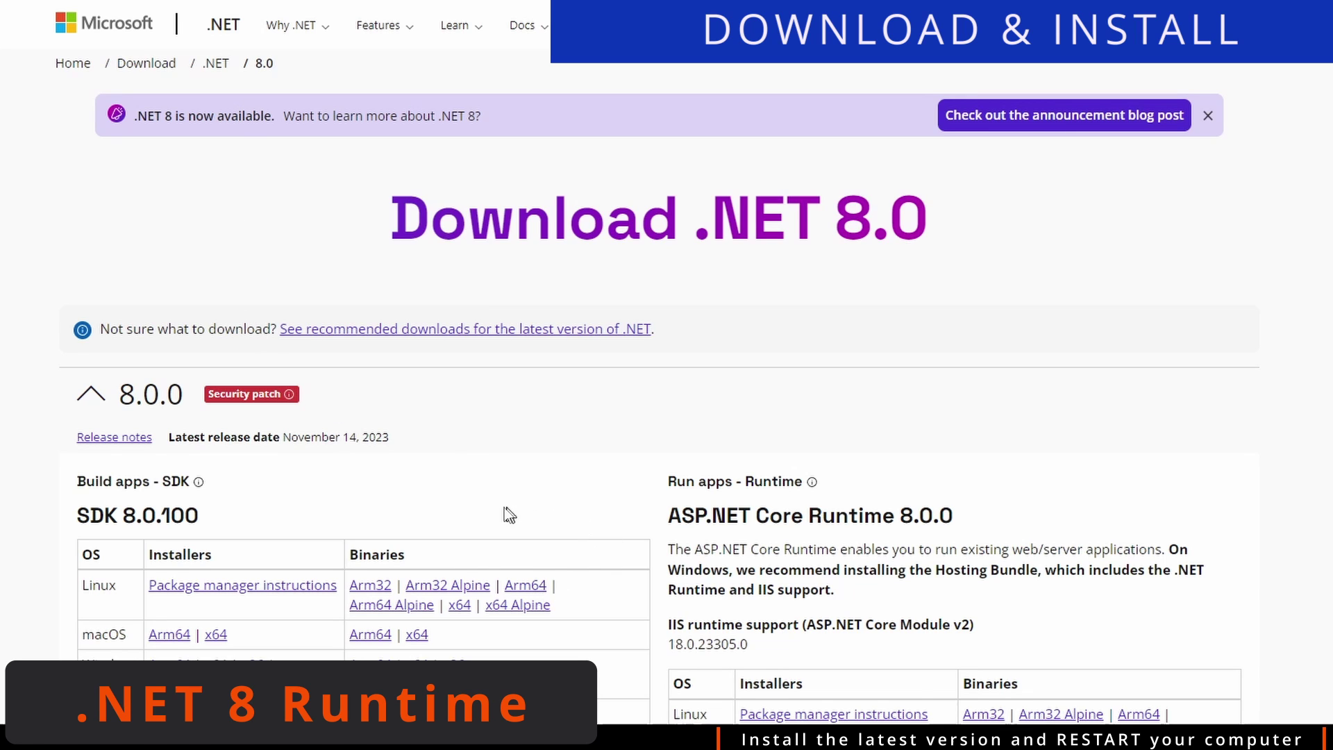
Download the Windows x64 installer for .NET Runtime 8.0.0 and install it
scroll(507, 515, down, 5)
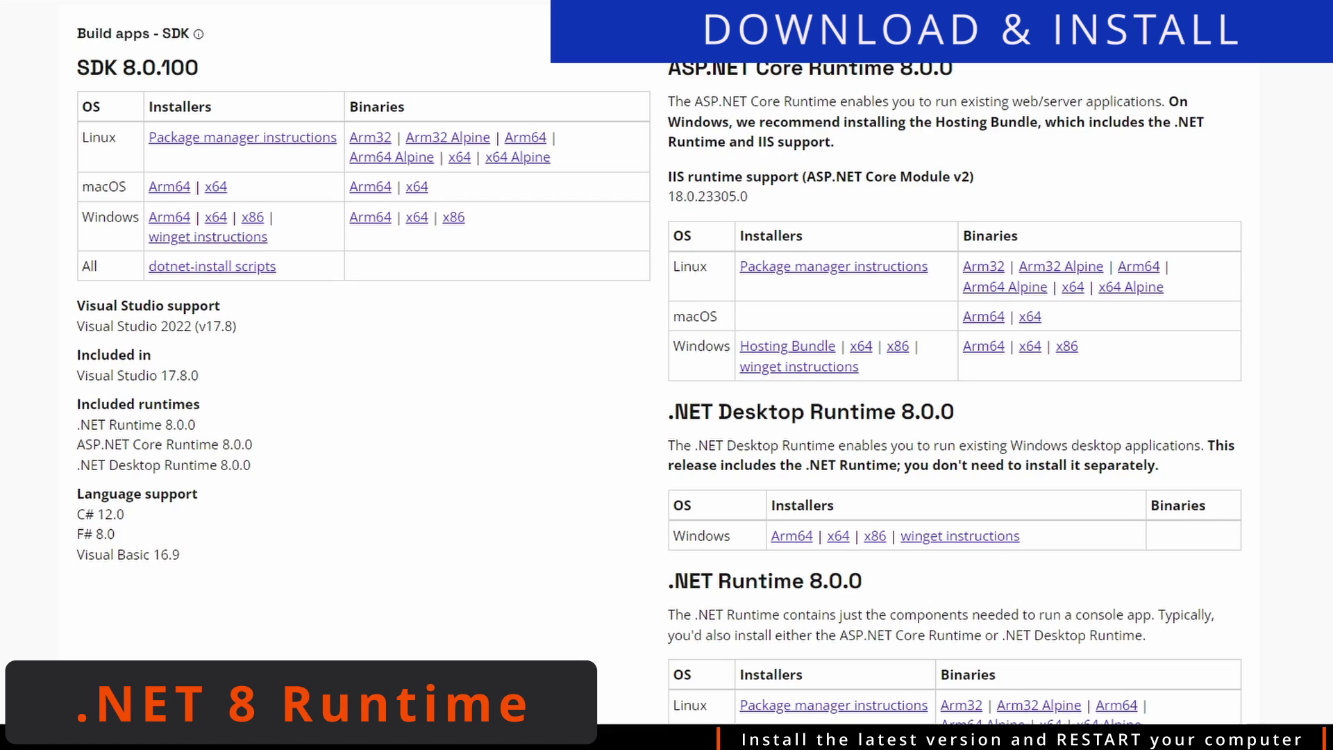
scroll(819, 699, down, 1)
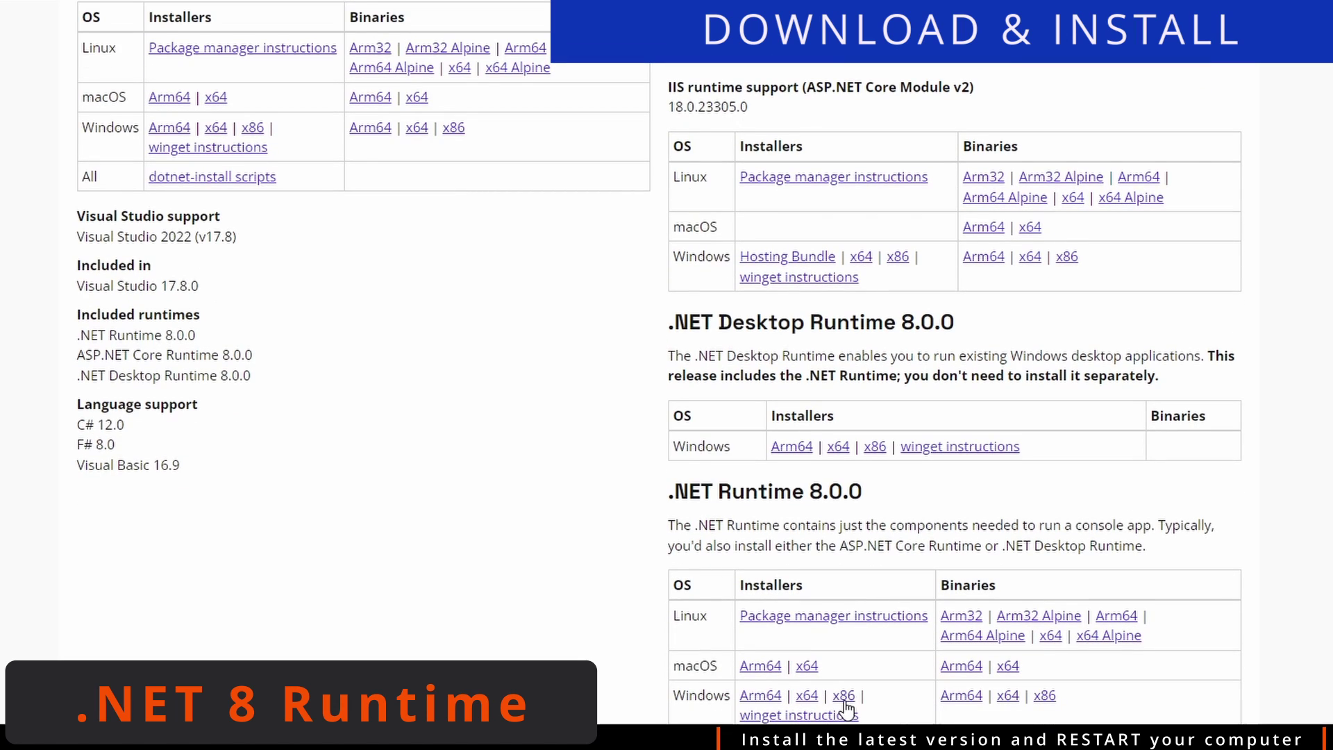
click(808, 695)
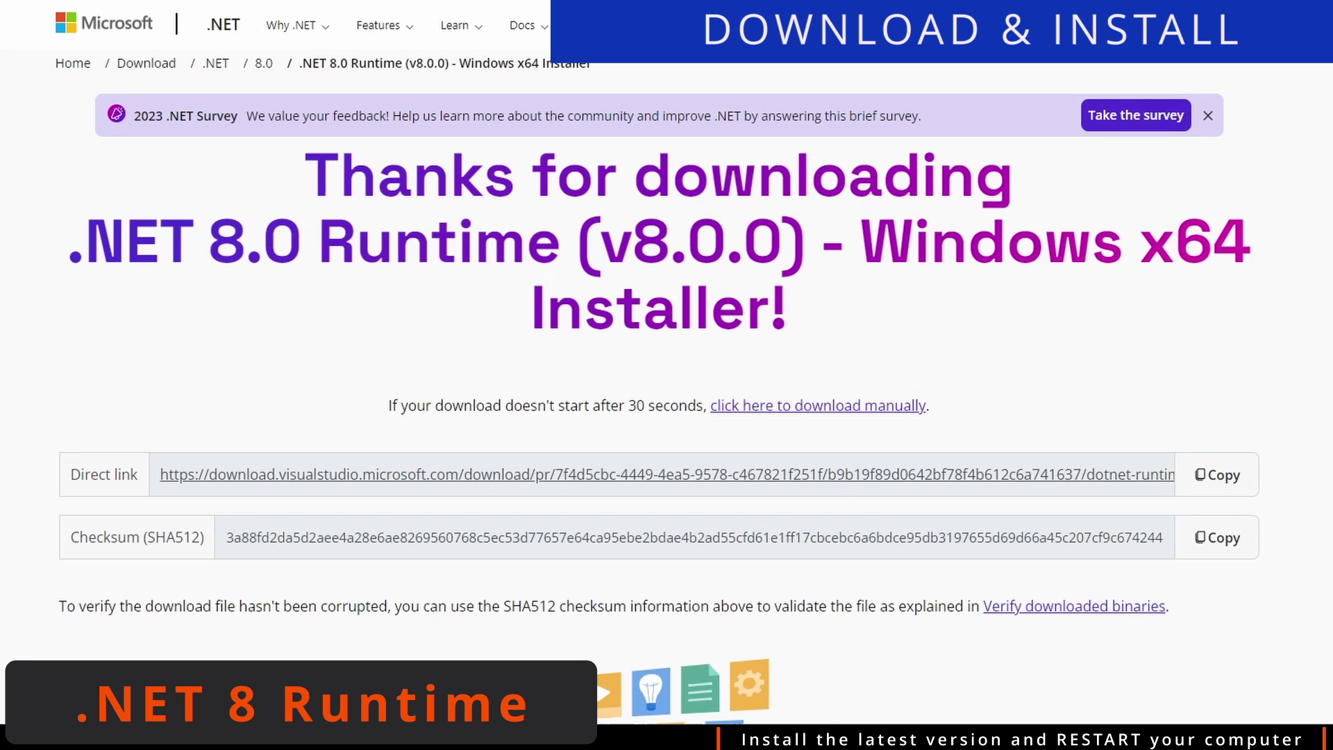
click(748, 407)
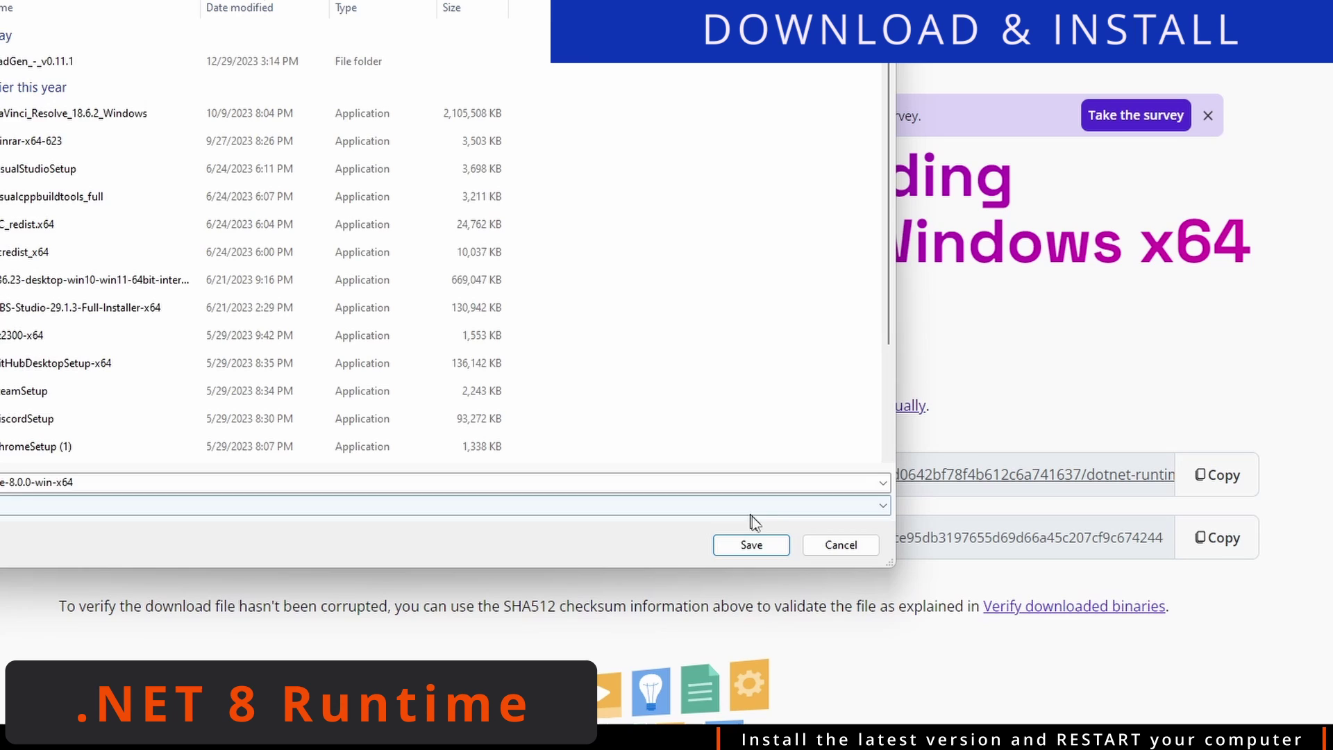
click(752, 543)
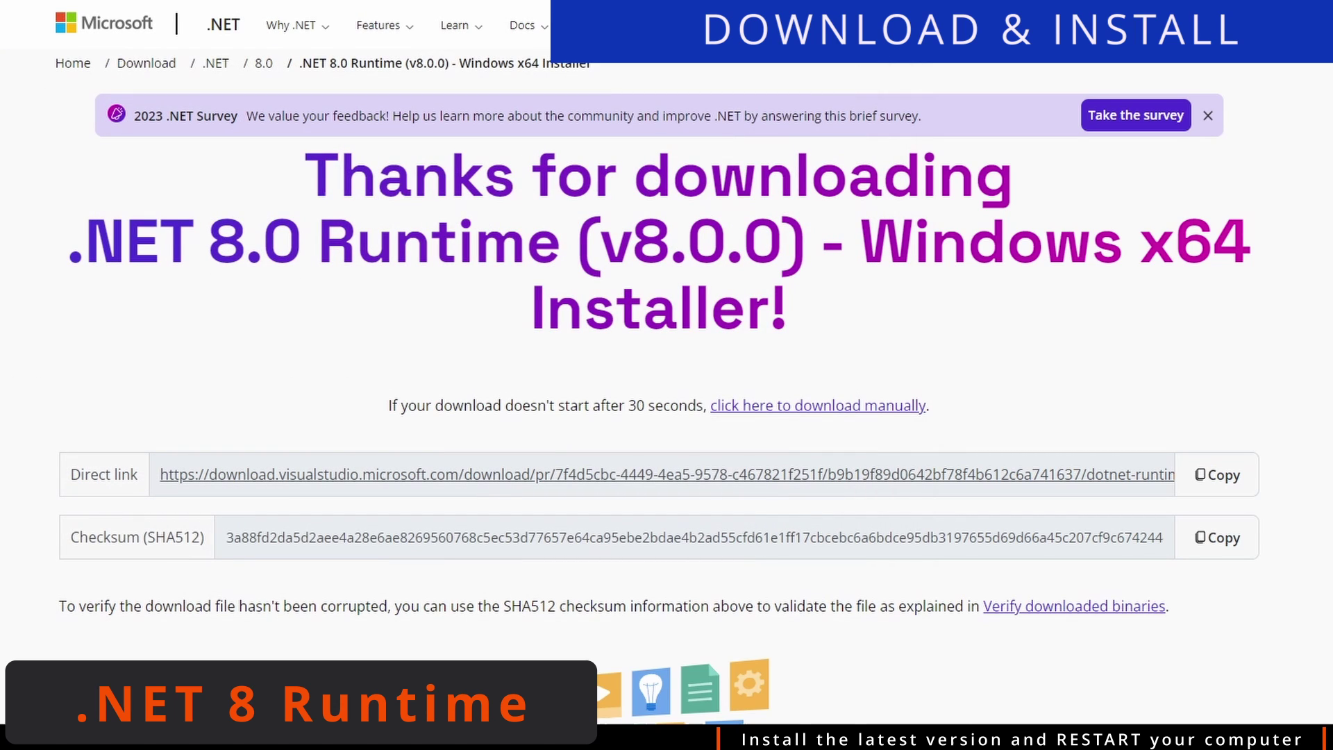
click(799, 536)
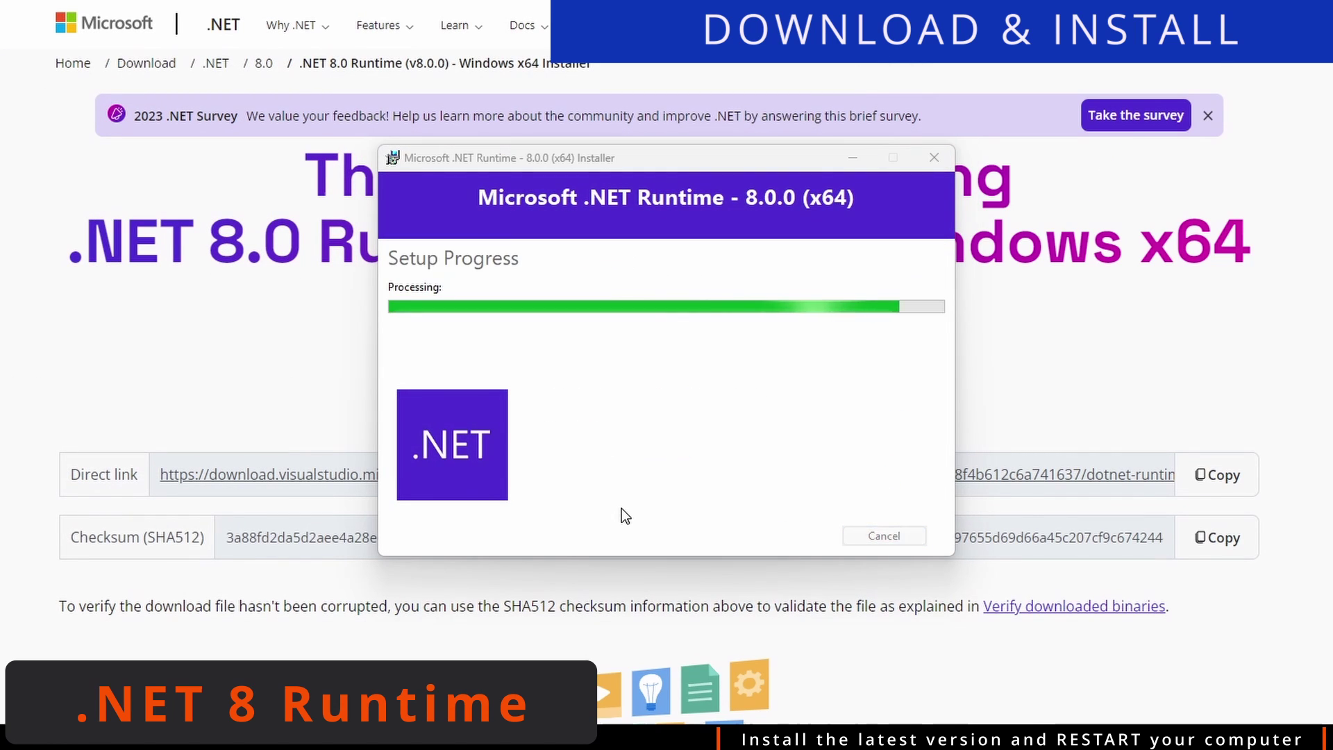
click(897, 544)
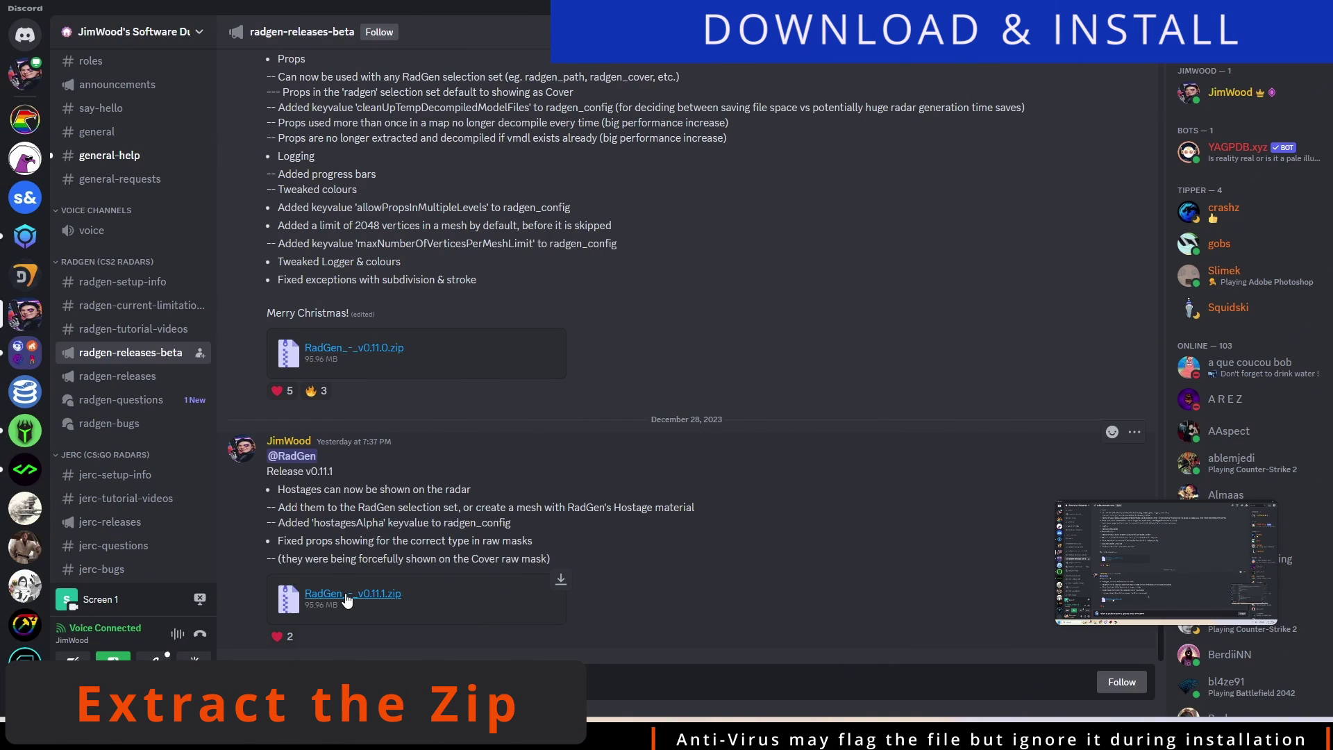
Download RadGen_-_v0.11.1.zip from the radgen-releases-beta channel in Discord and extract the archive in Downloads
click(347, 595)
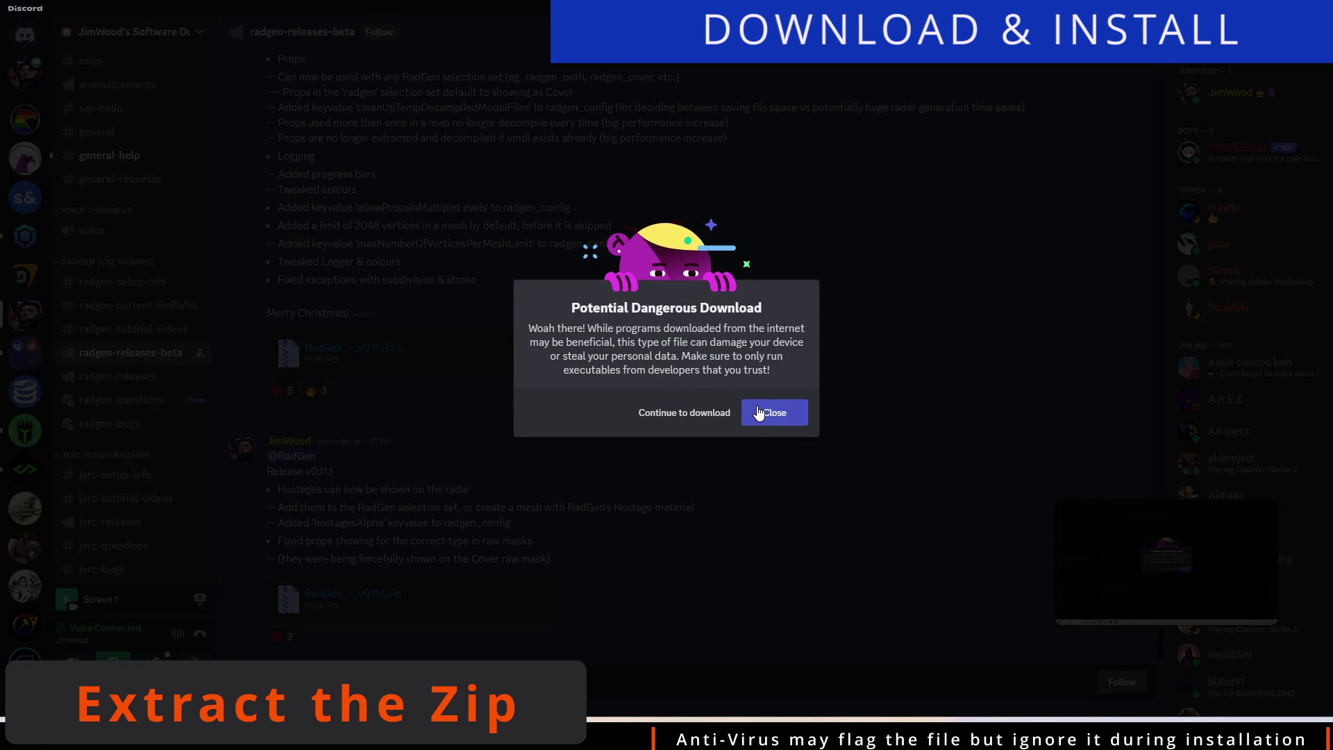
click(726, 414)
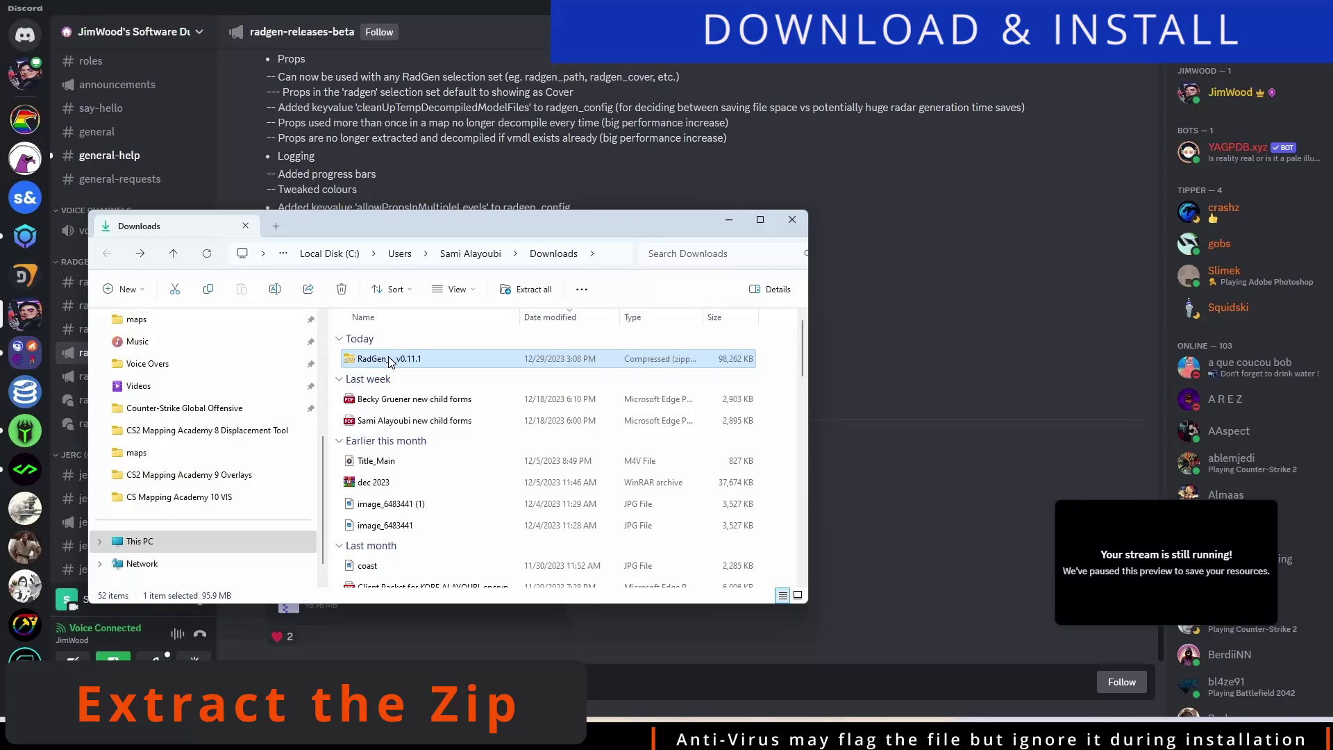
right_click(388, 360)
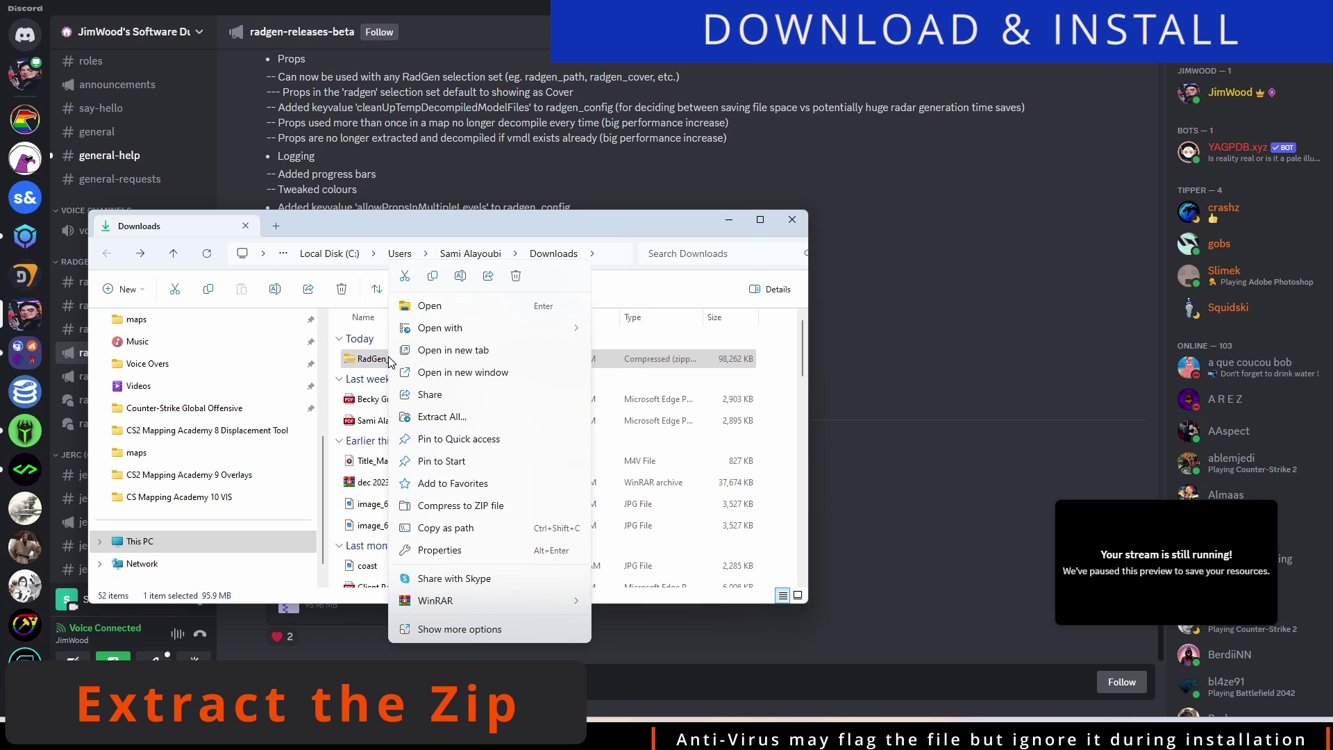
click(443, 417)
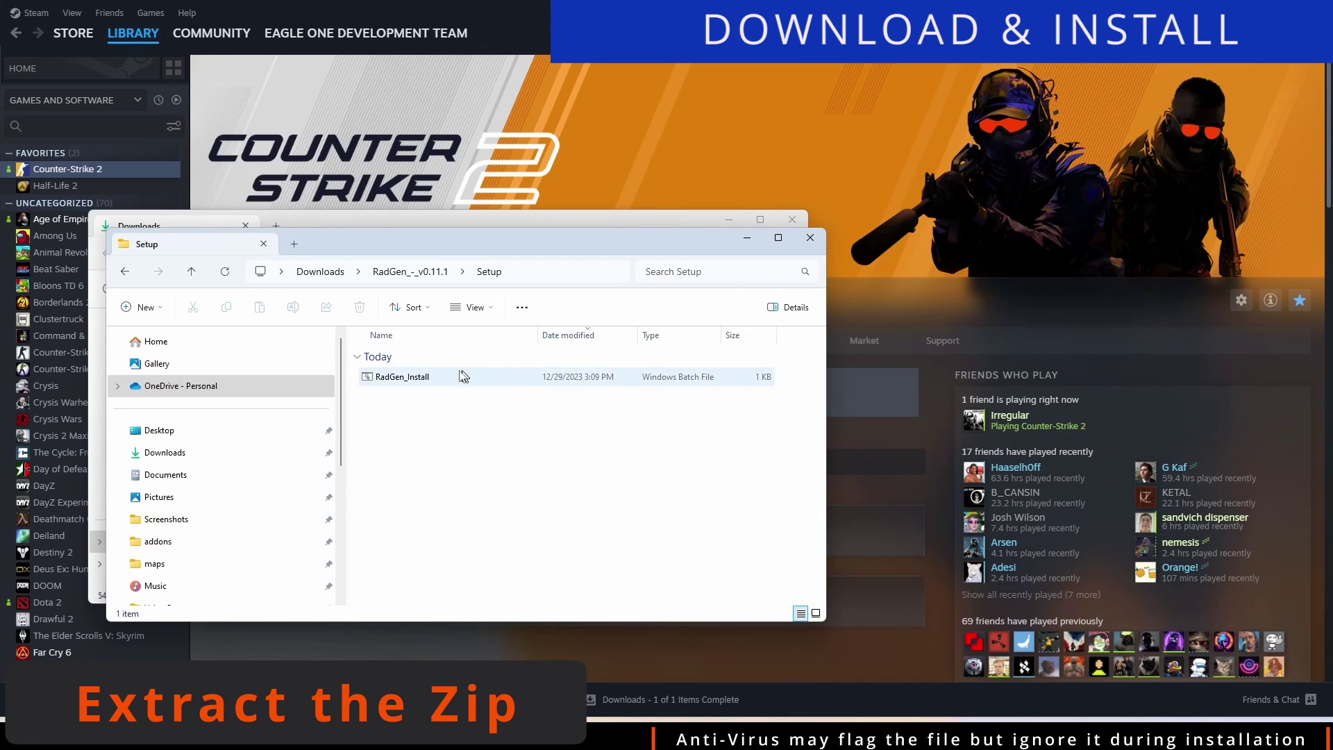
Run RadGen_Install using the detected Counter-Strike Global Offensive installation folder, and open the installed RadGen folder
double_click(427, 375)
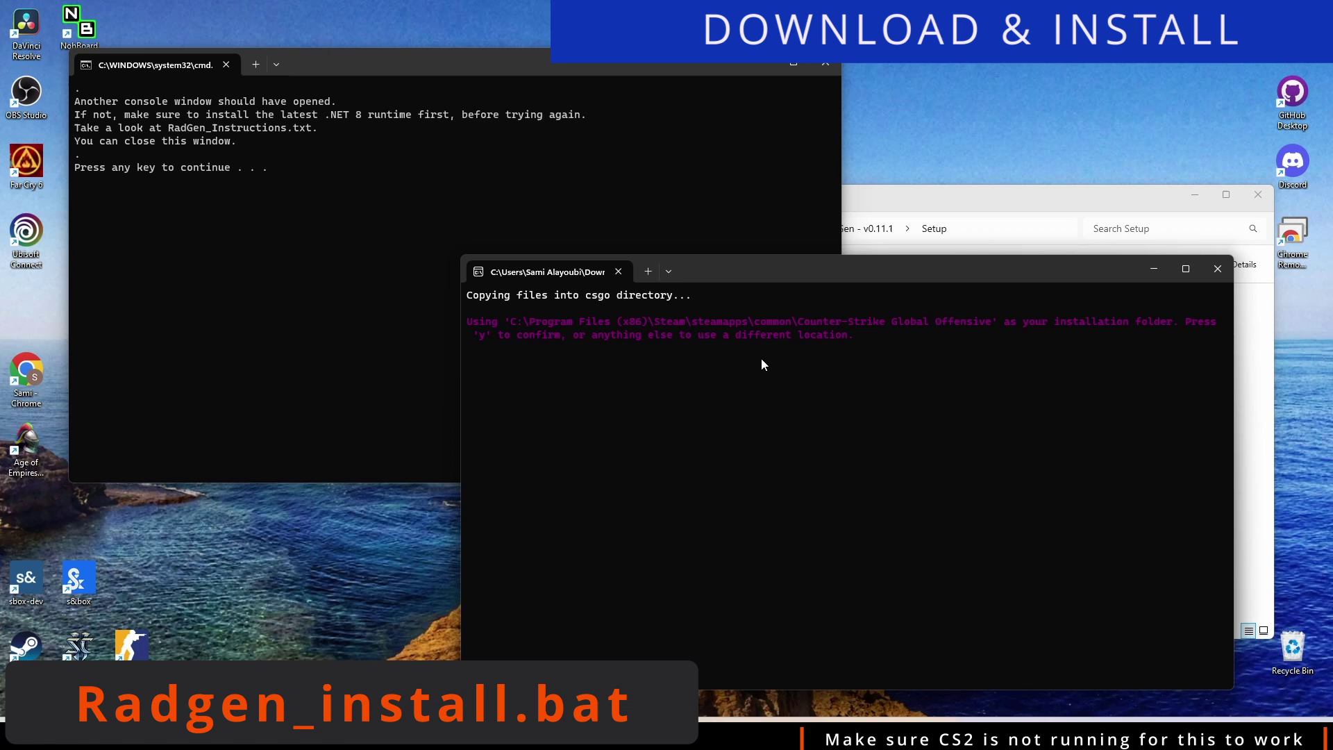
text(y)
key(Return)
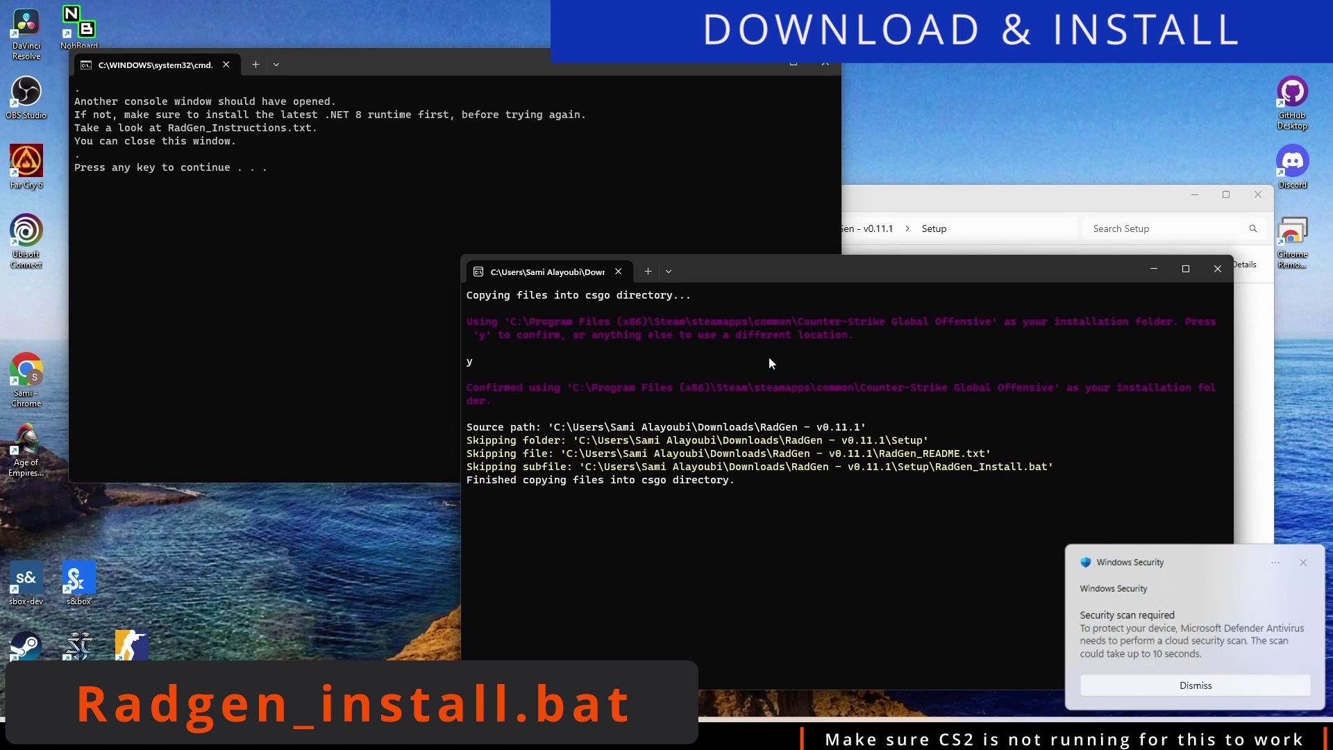
click(1133, 677)
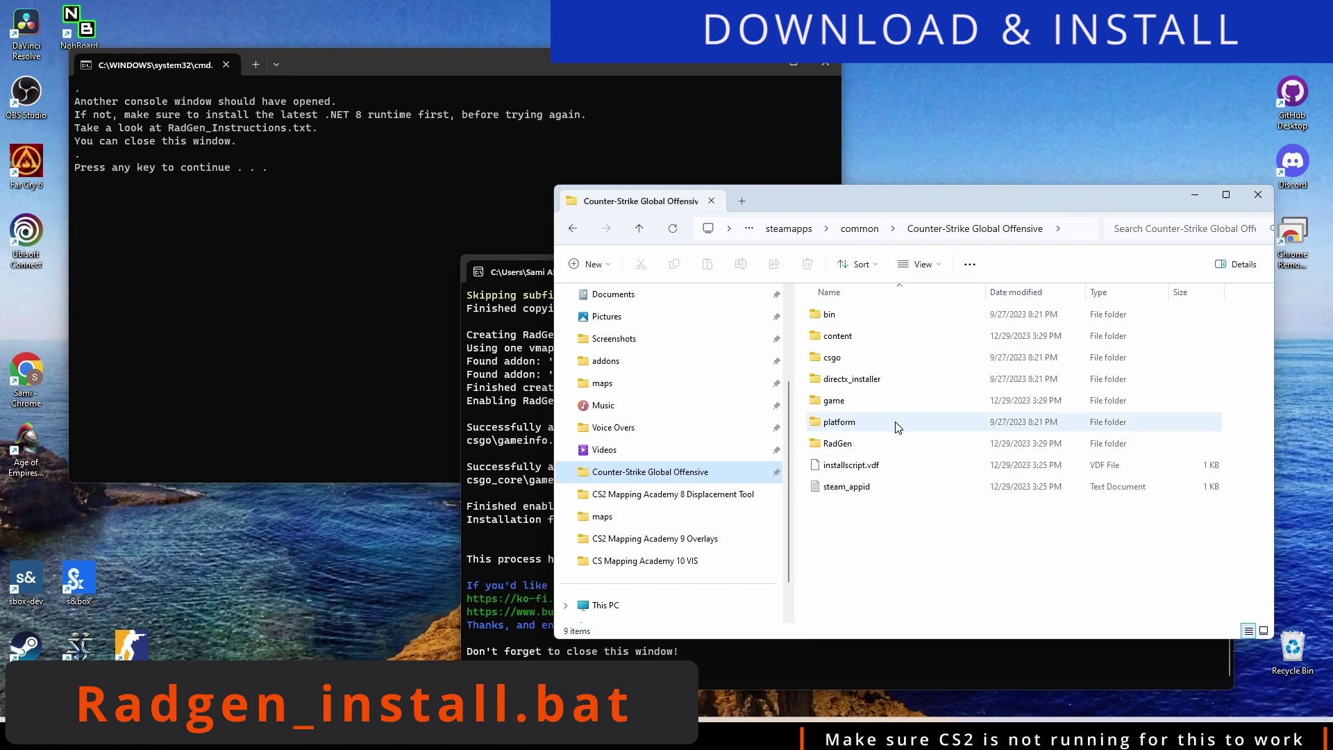
double_click(900, 443)
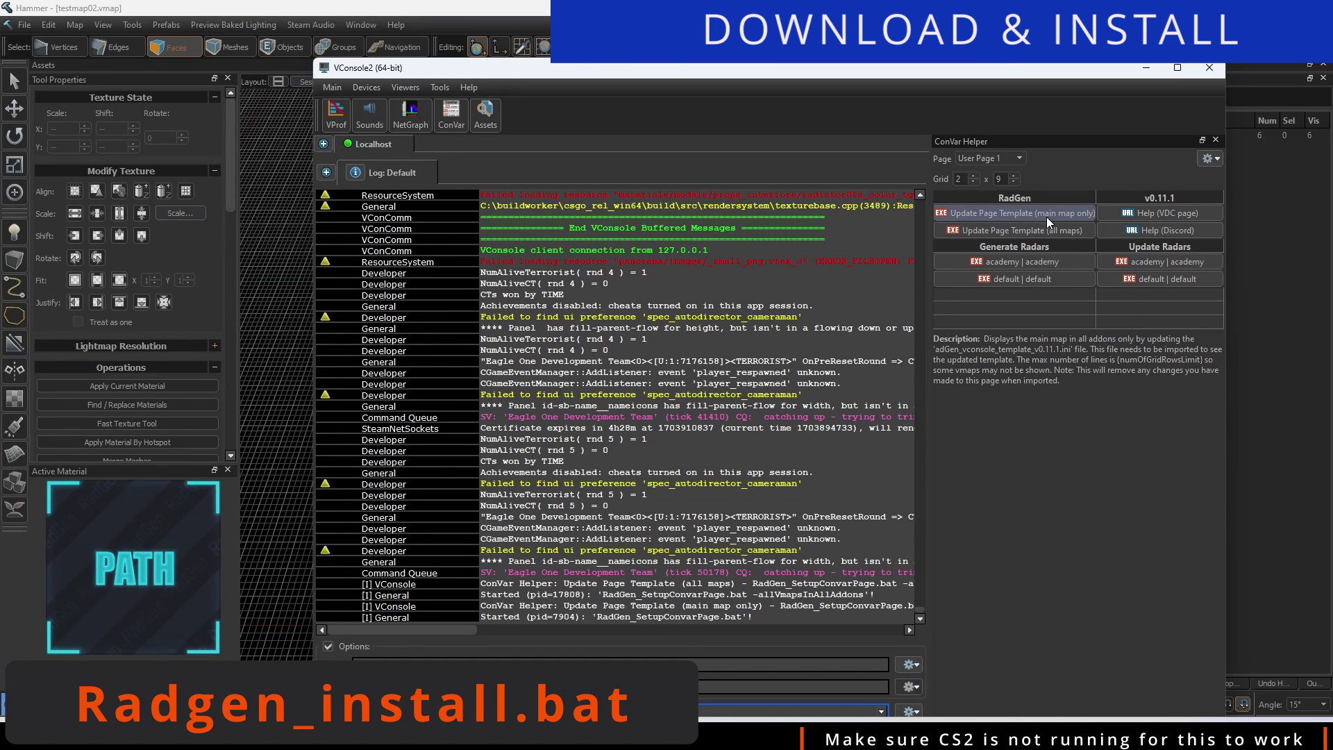
right_click(1048, 218)
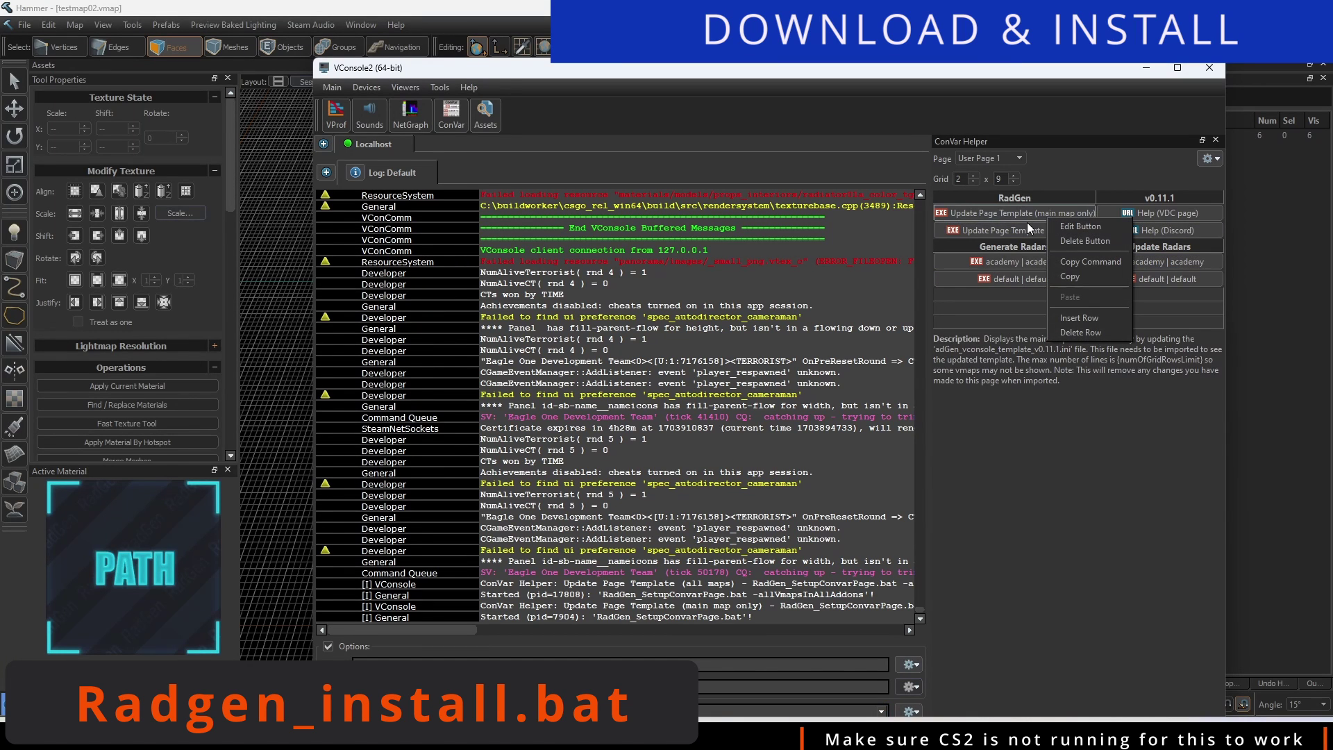
right_click(1026, 223)
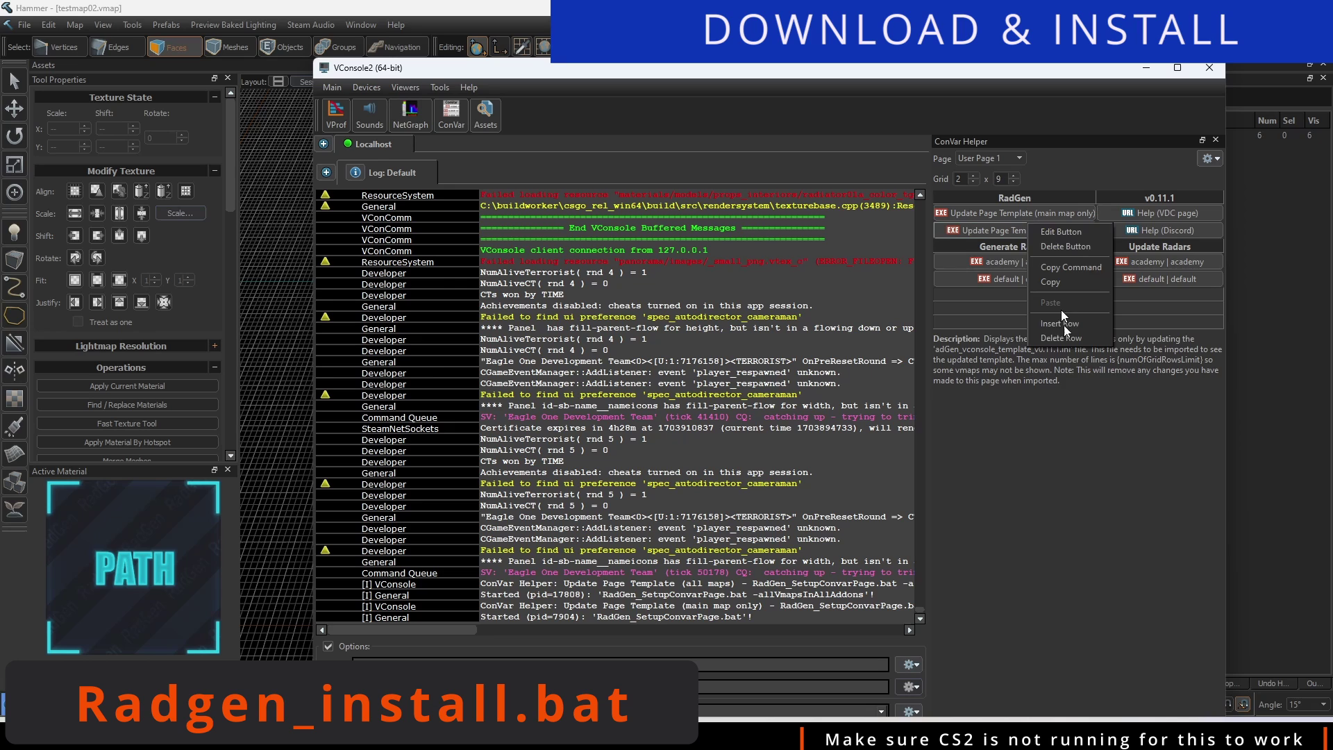
click(1041, 282)
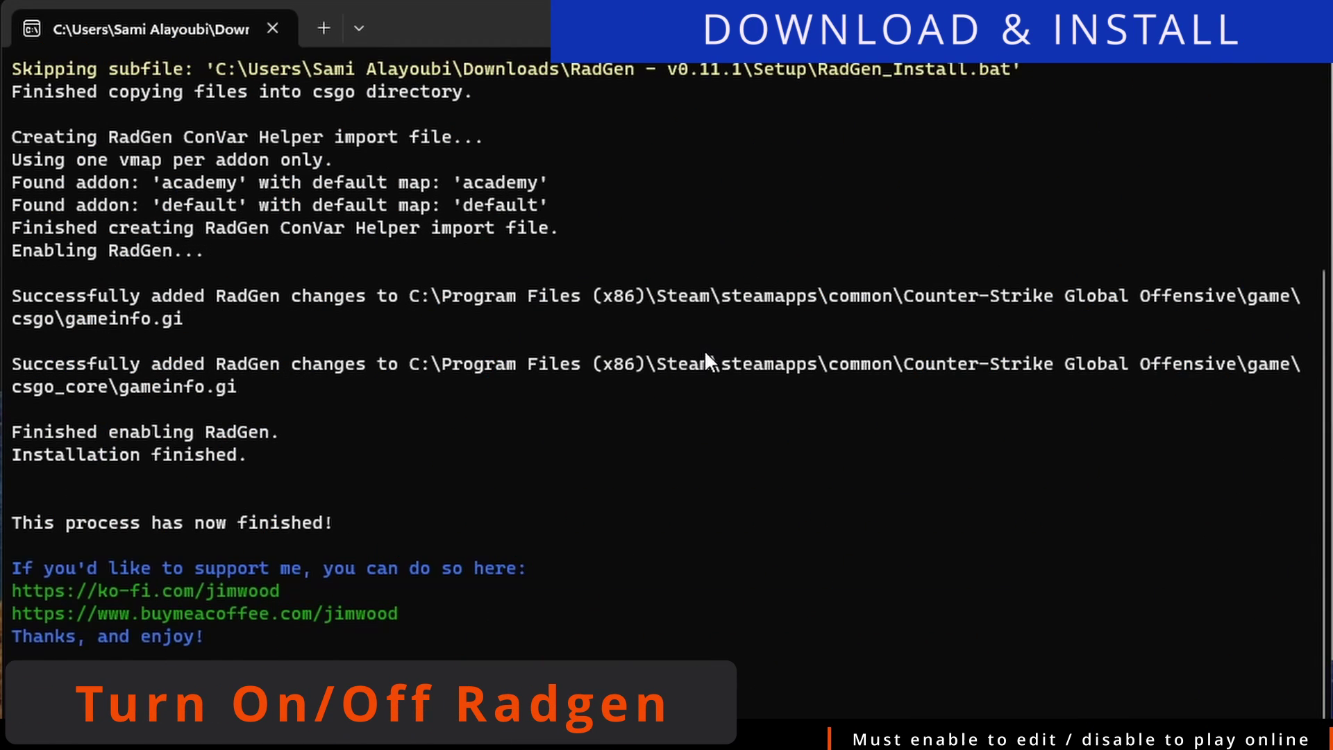
Enlarge the material browser and look through the RadGen materials, such as bombsite, buyzone, cover and path
scroll(704, 349, up, 5)
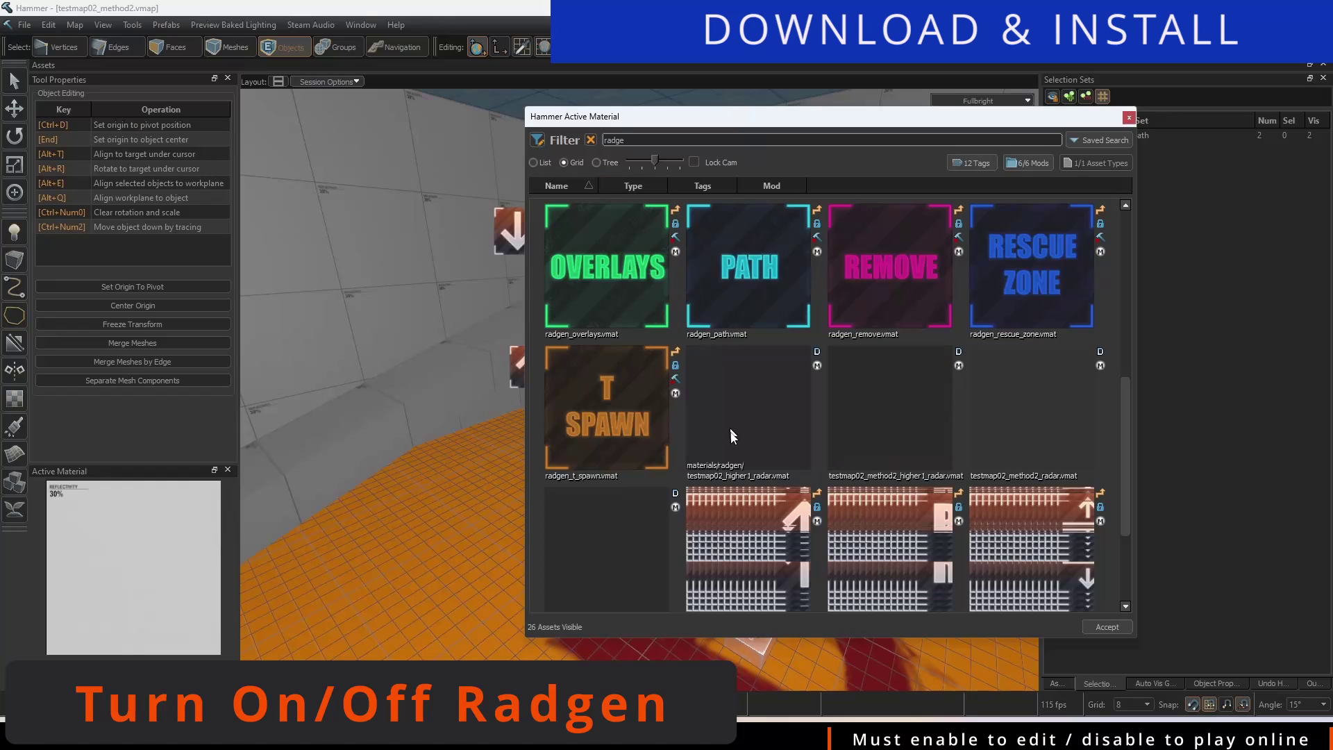
scroll(756, 395, up, 5)
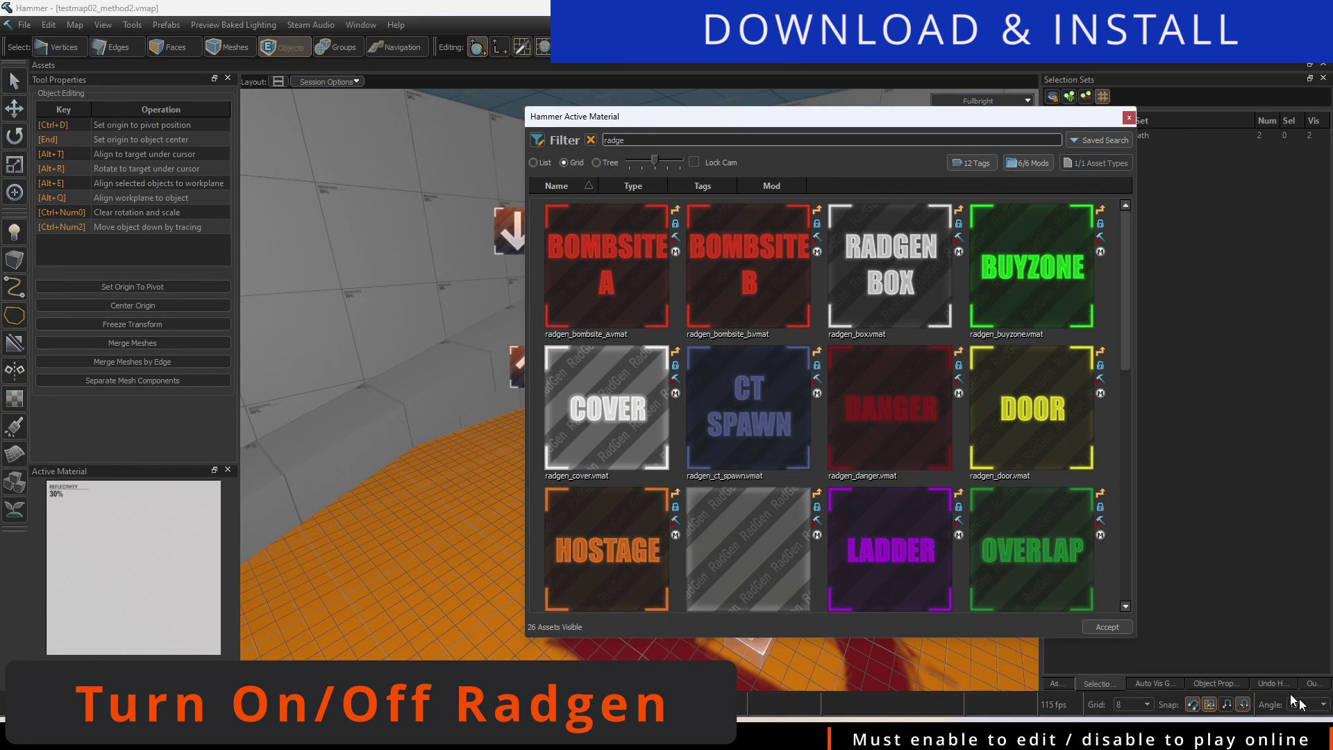
drag(526, 231, 60, 227)
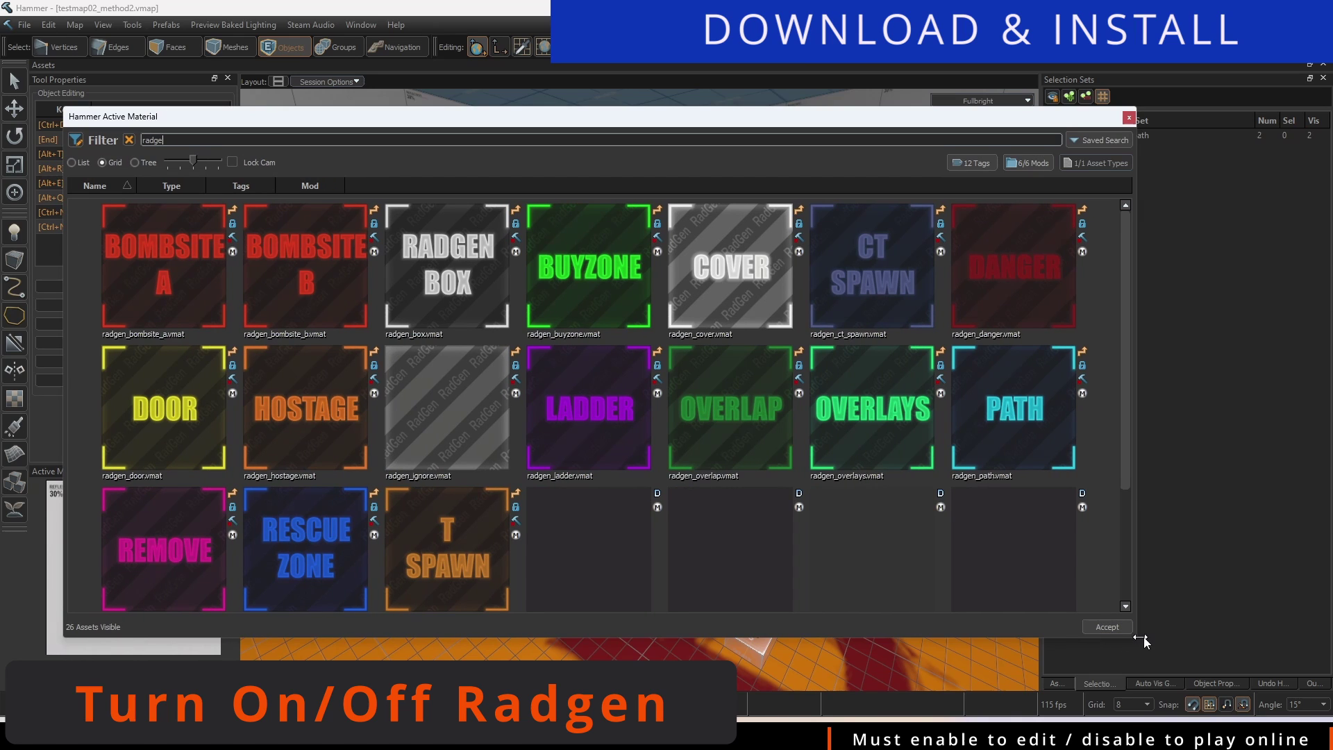
drag(1135, 637, 1184, 672)
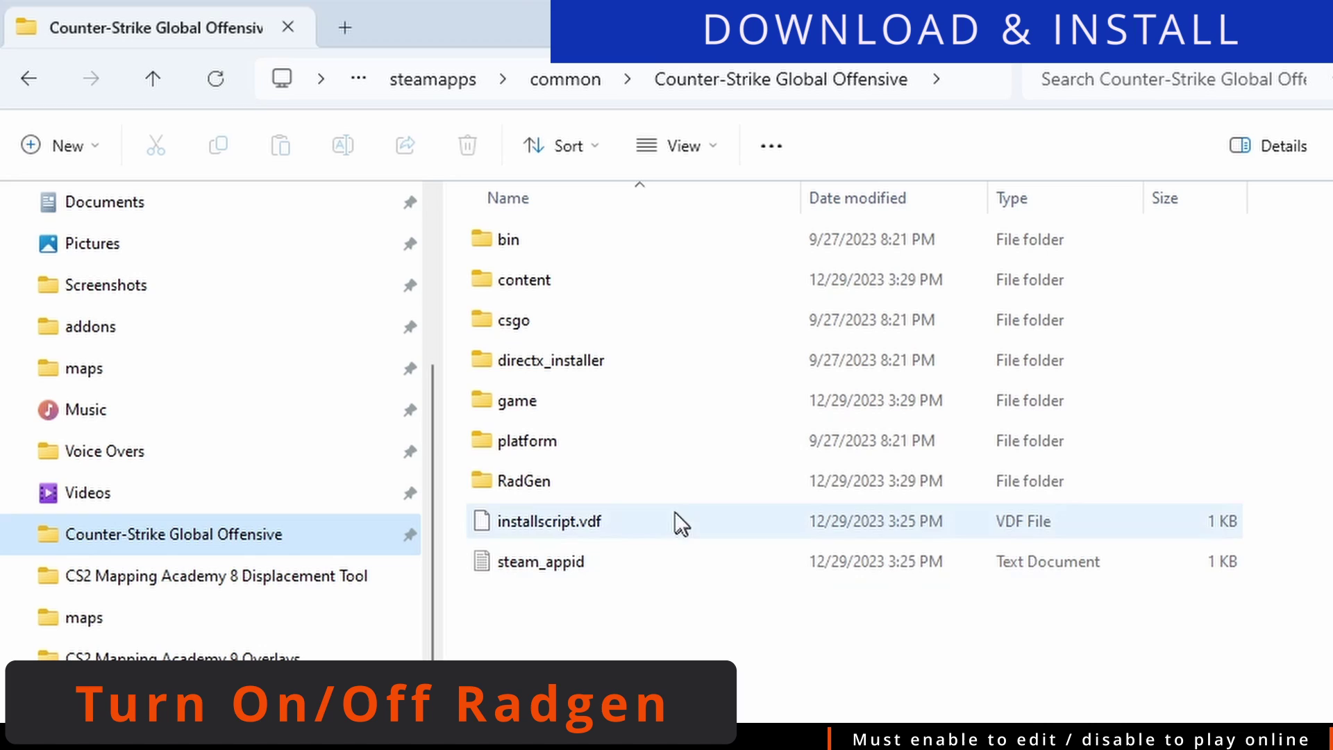
Open the RadGen folder inside the Counter-Strike Global Offensive directory
double_click(635, 479)
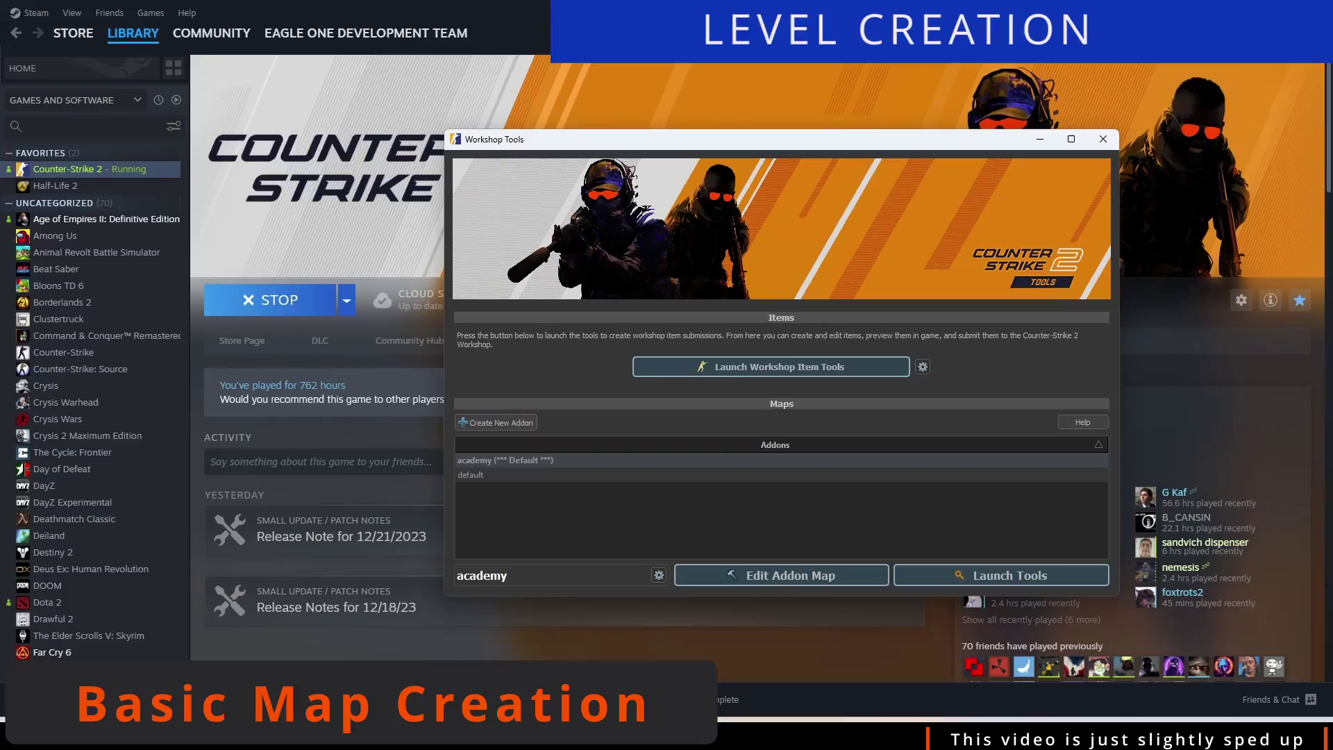
Launch the Counter-Strike 2 Workshop Tools for the academy addon
click(917, 575)
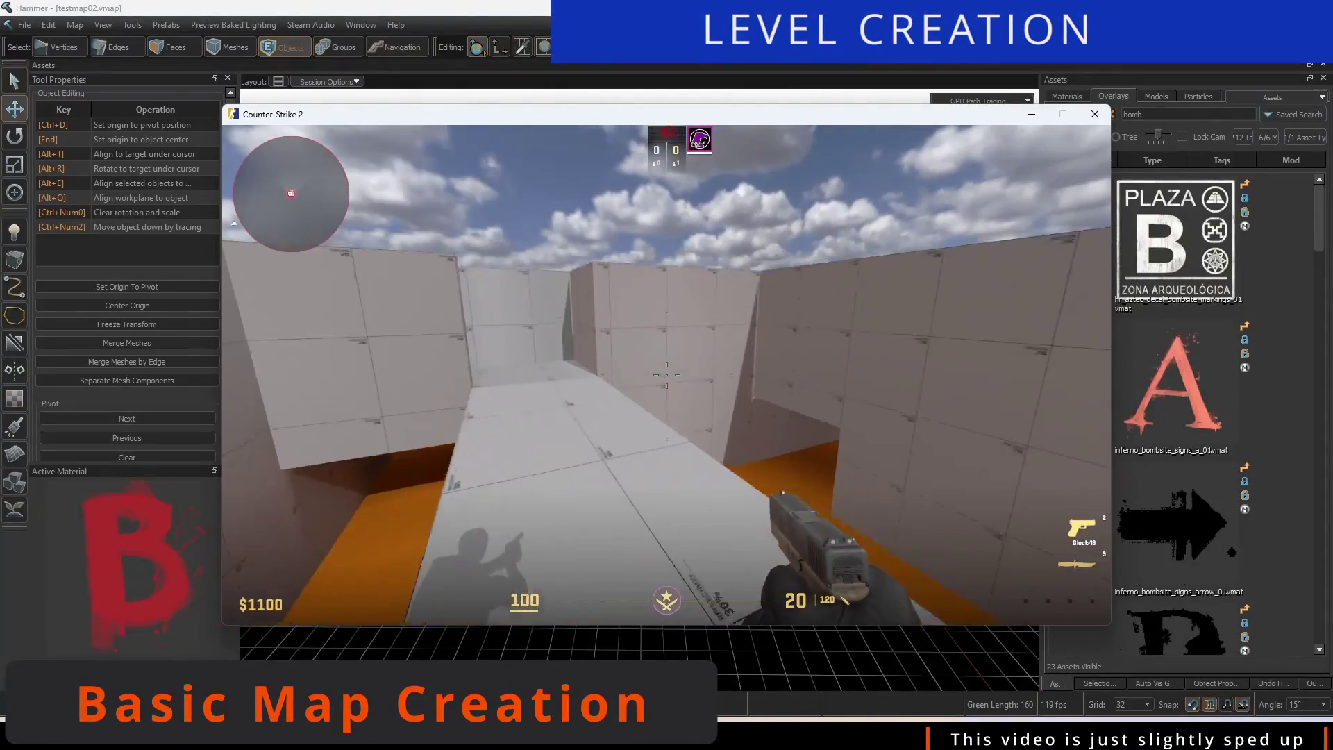
Walk through testmap02 in the game to check the layout and radar
key(w)
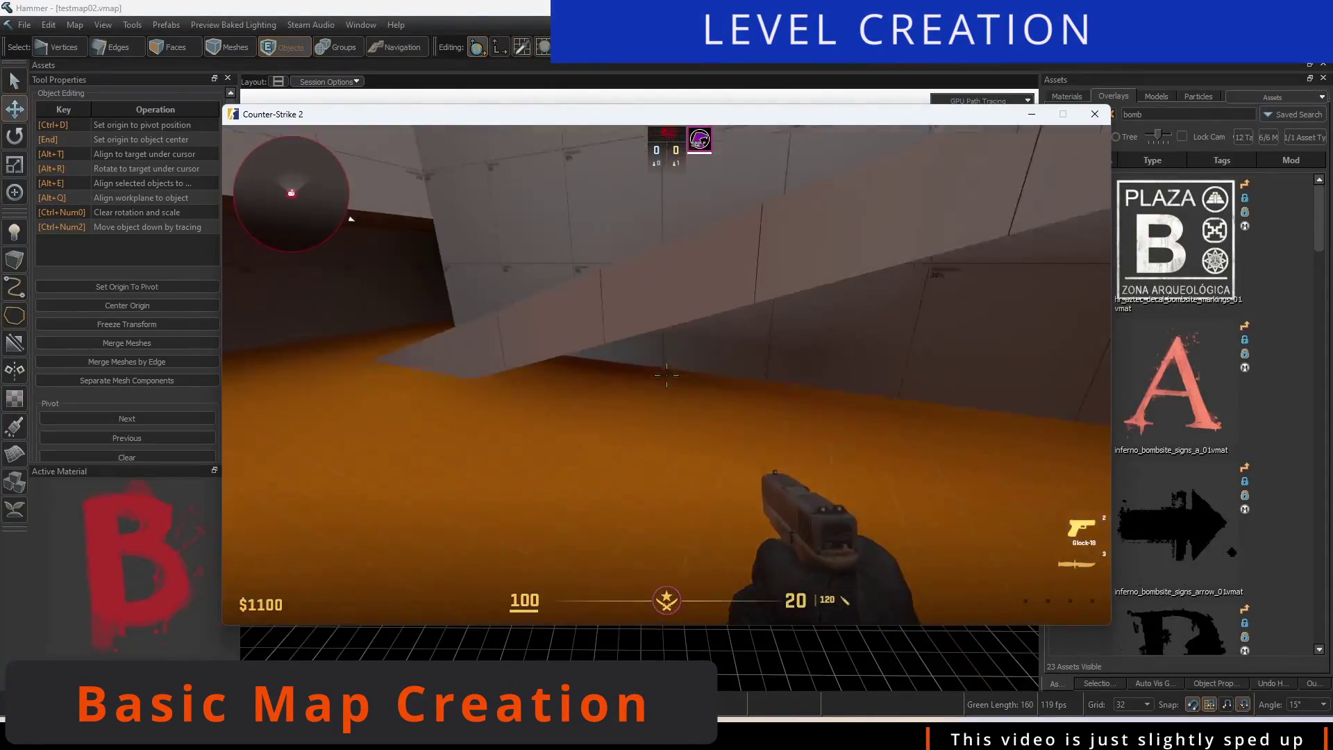
key(w)
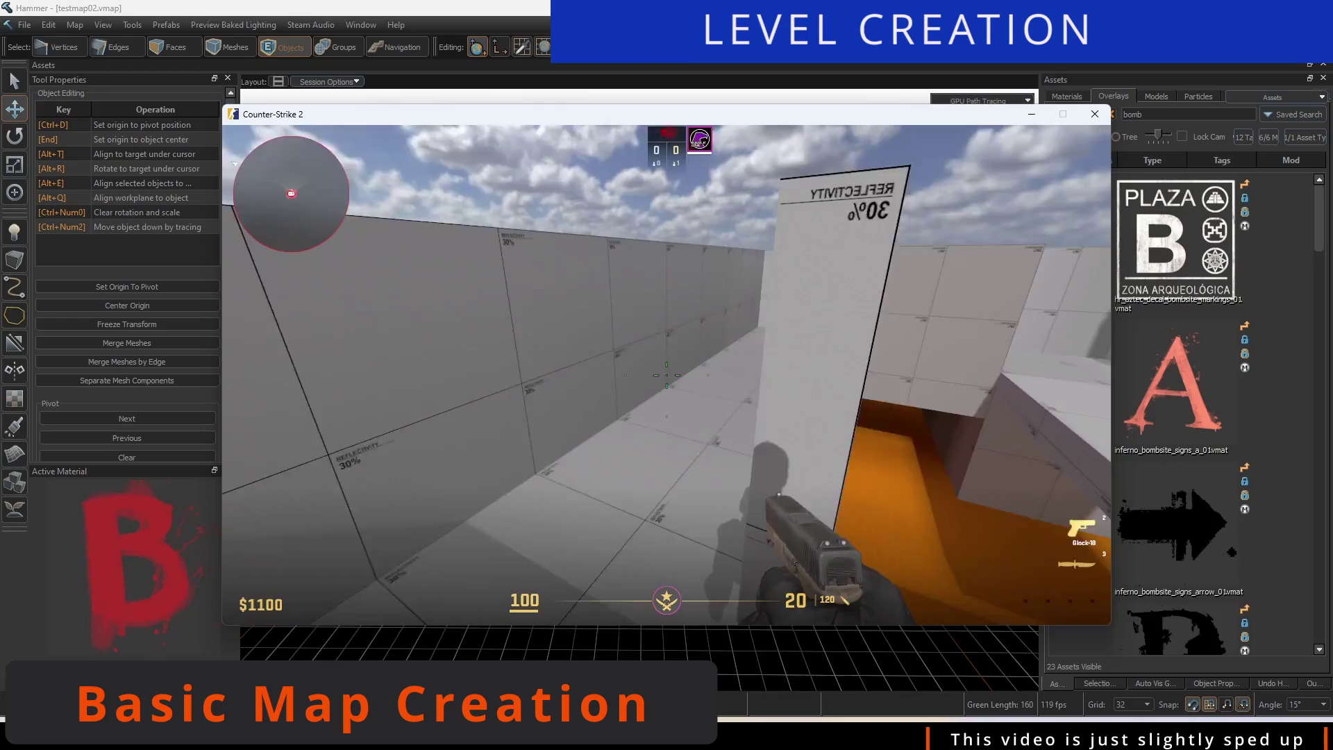
key(w)
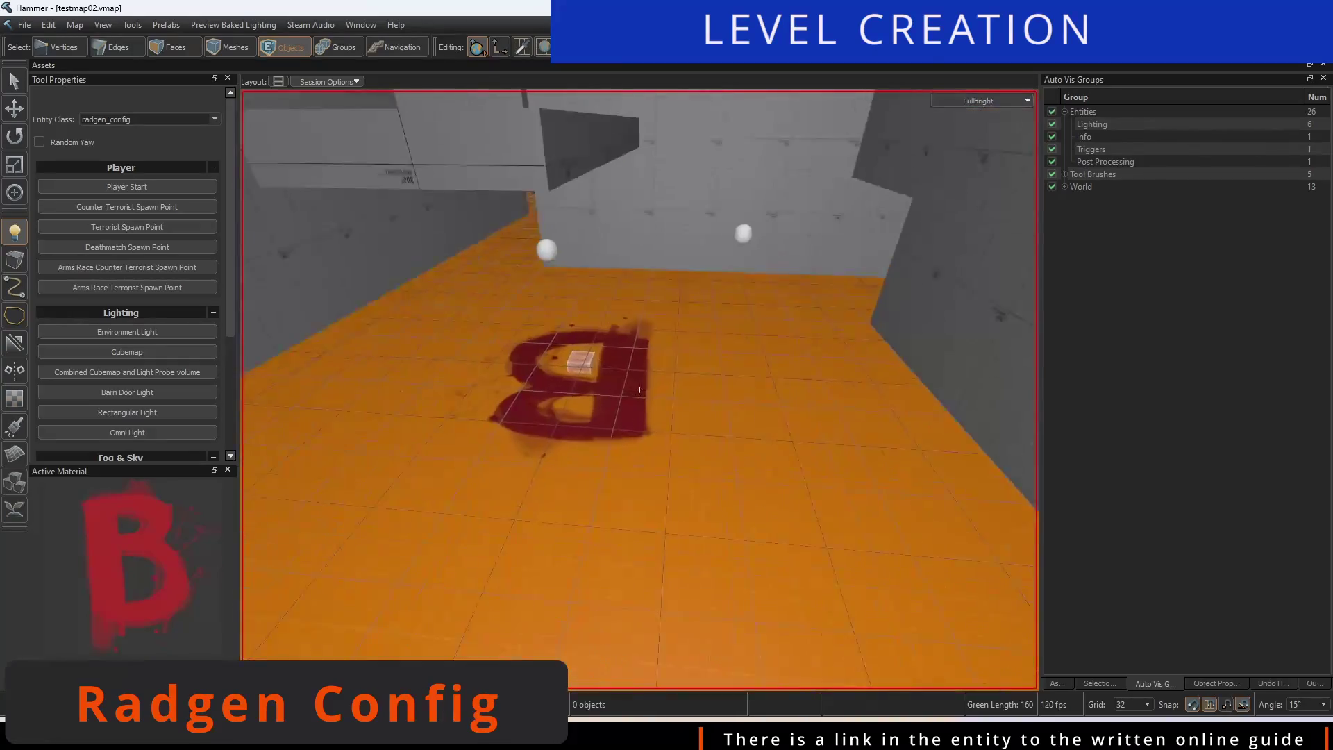
Place a radgen_config entity on top of the raised grey platform at bombsite B
right_drag(640, 390, 732, 384)
key(s)
click(588, 304)
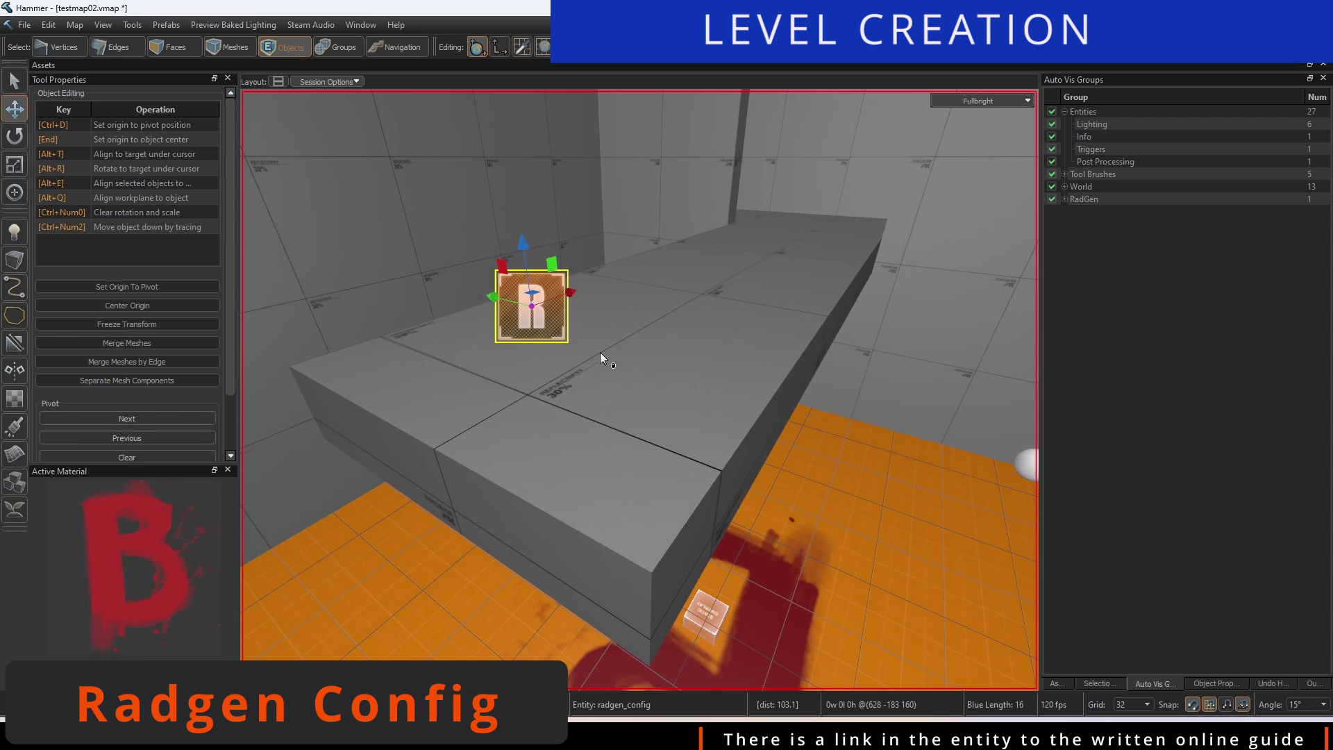
Open the radgen_config entity's properties and examine its Transform and Misc groups
key(q)
double_click(666, 351)
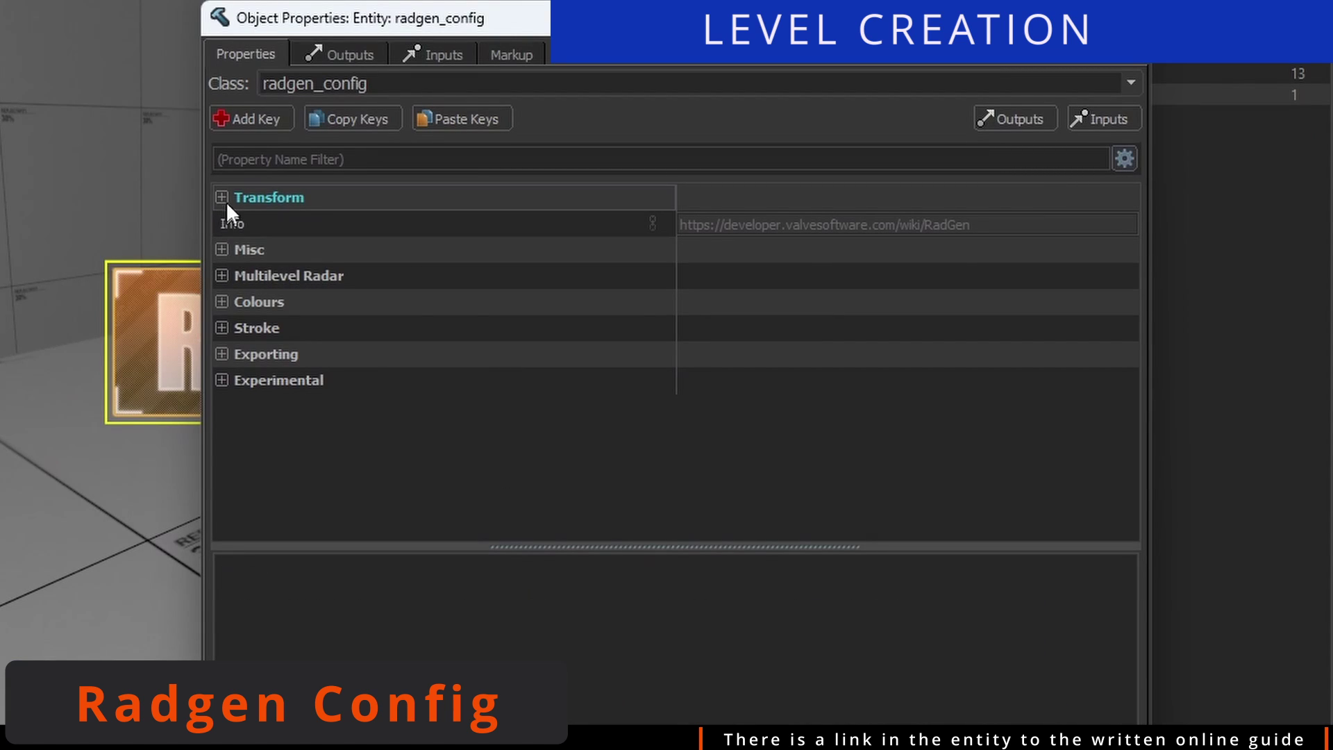
click(224, 199)
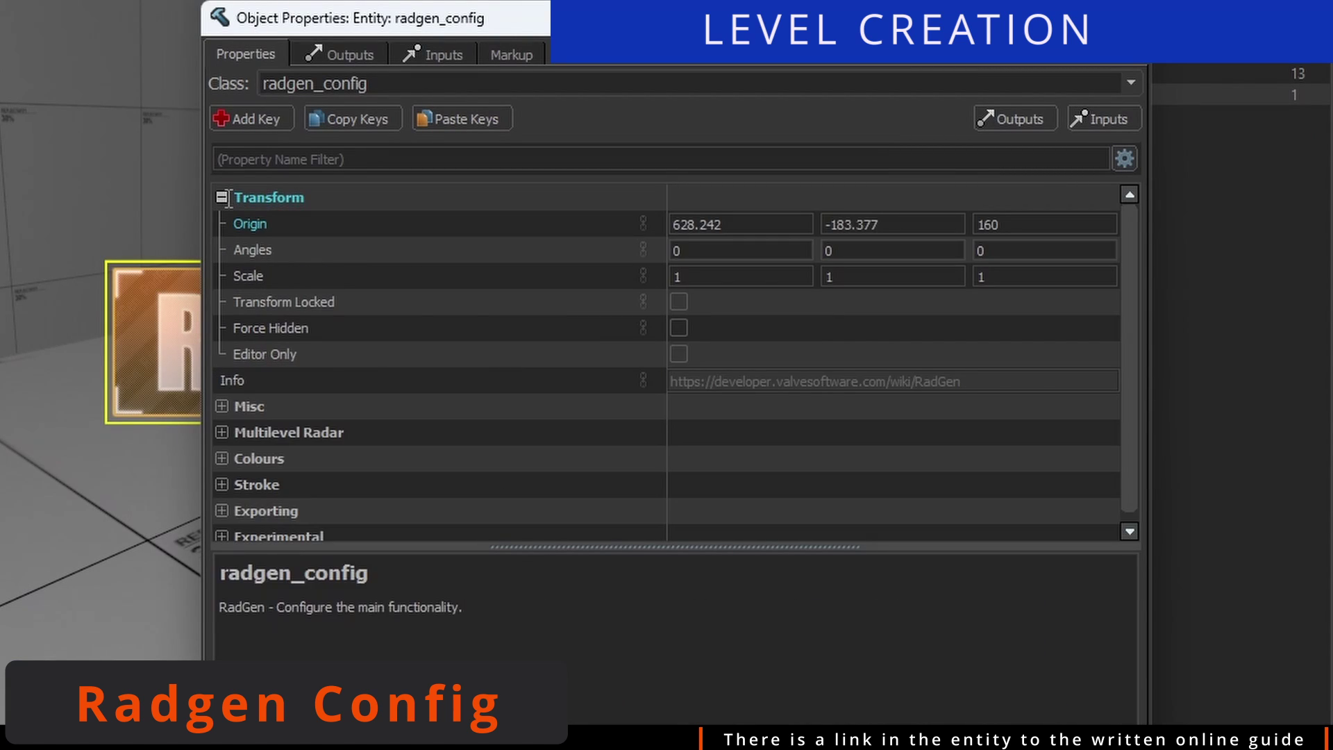
click(224, 198)
click(221, 250)
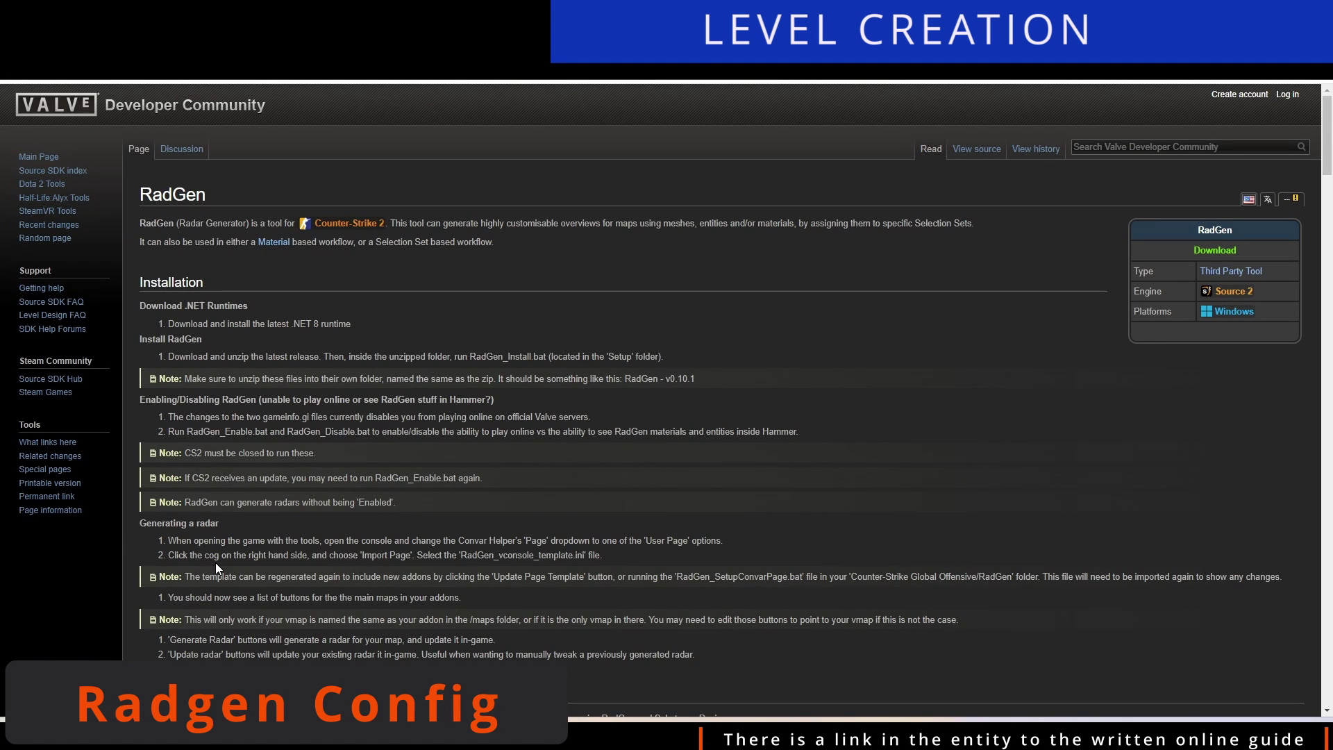
Read the installation and radar generation instructions on the RadGen wiki page
scroll(267, 522, down, 10)
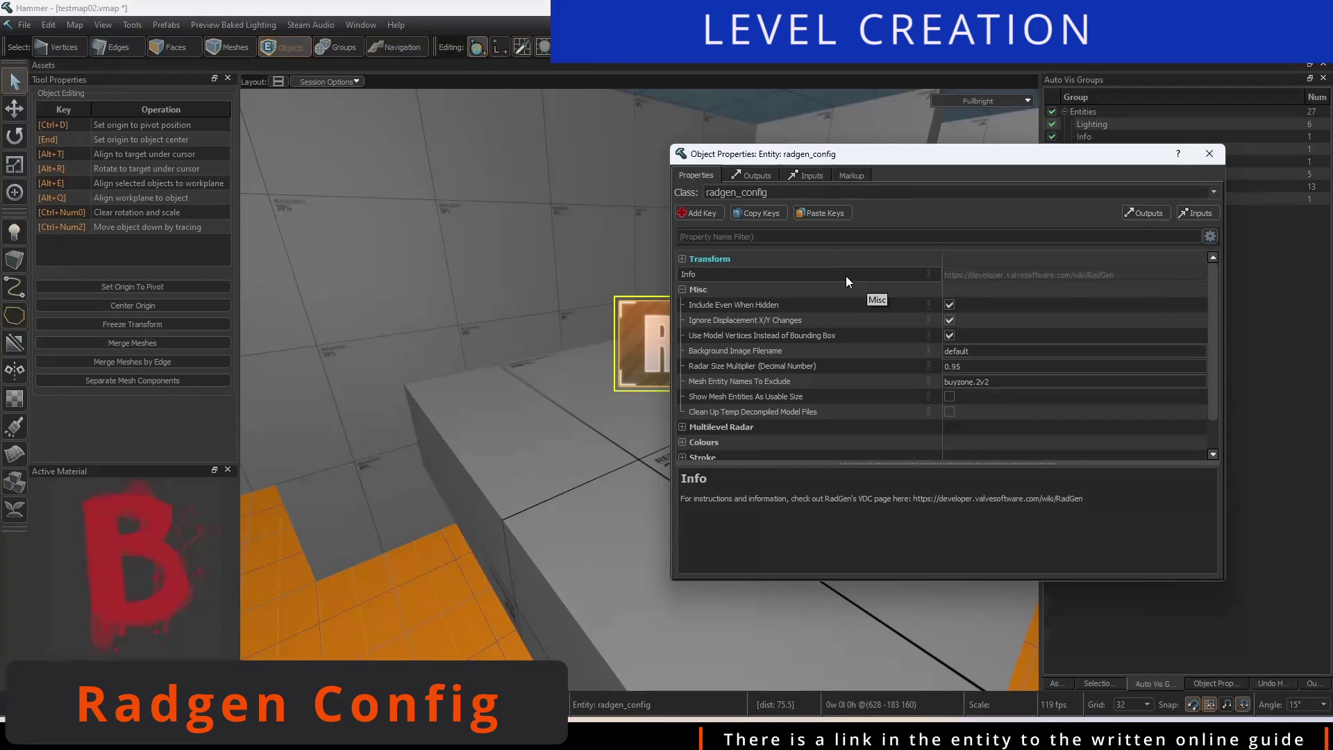
click(844, 276)
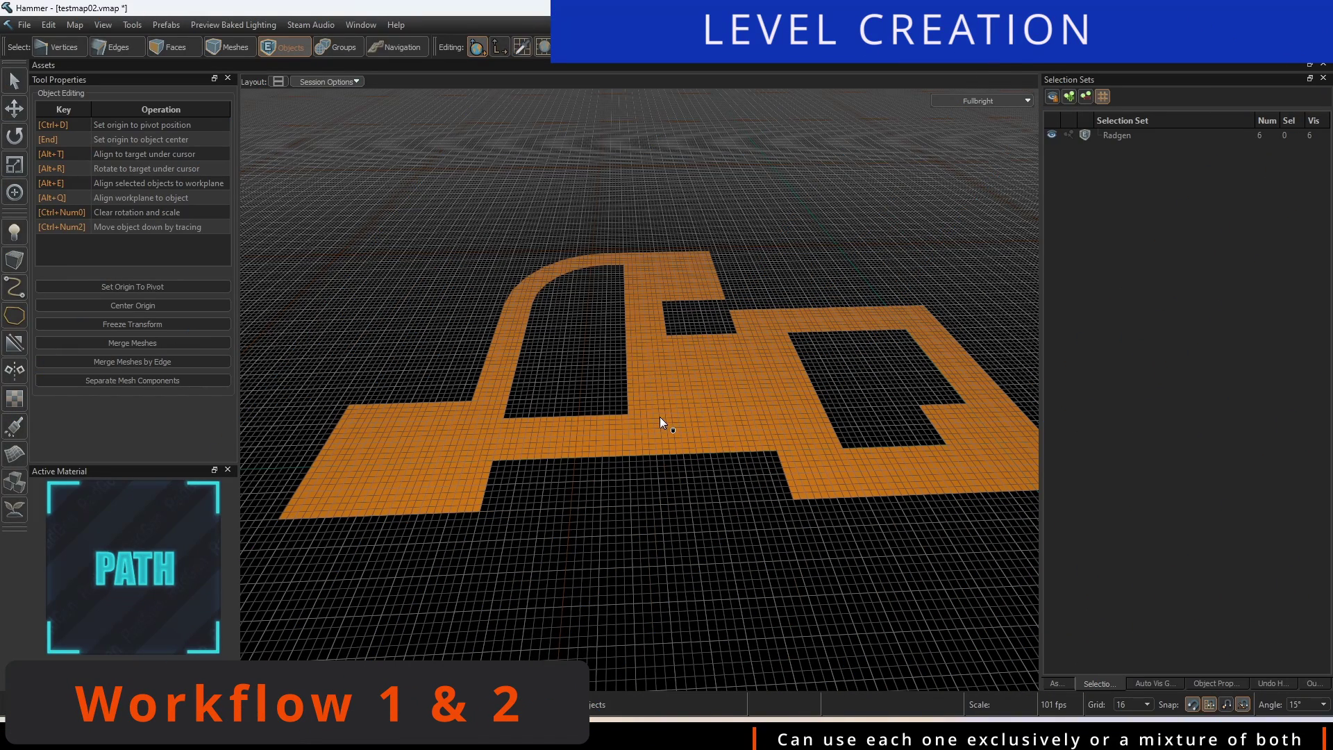
Select all the flat floor meshes of the map layout and apply the PATH material to their faces
key(3)
click(732, 378)
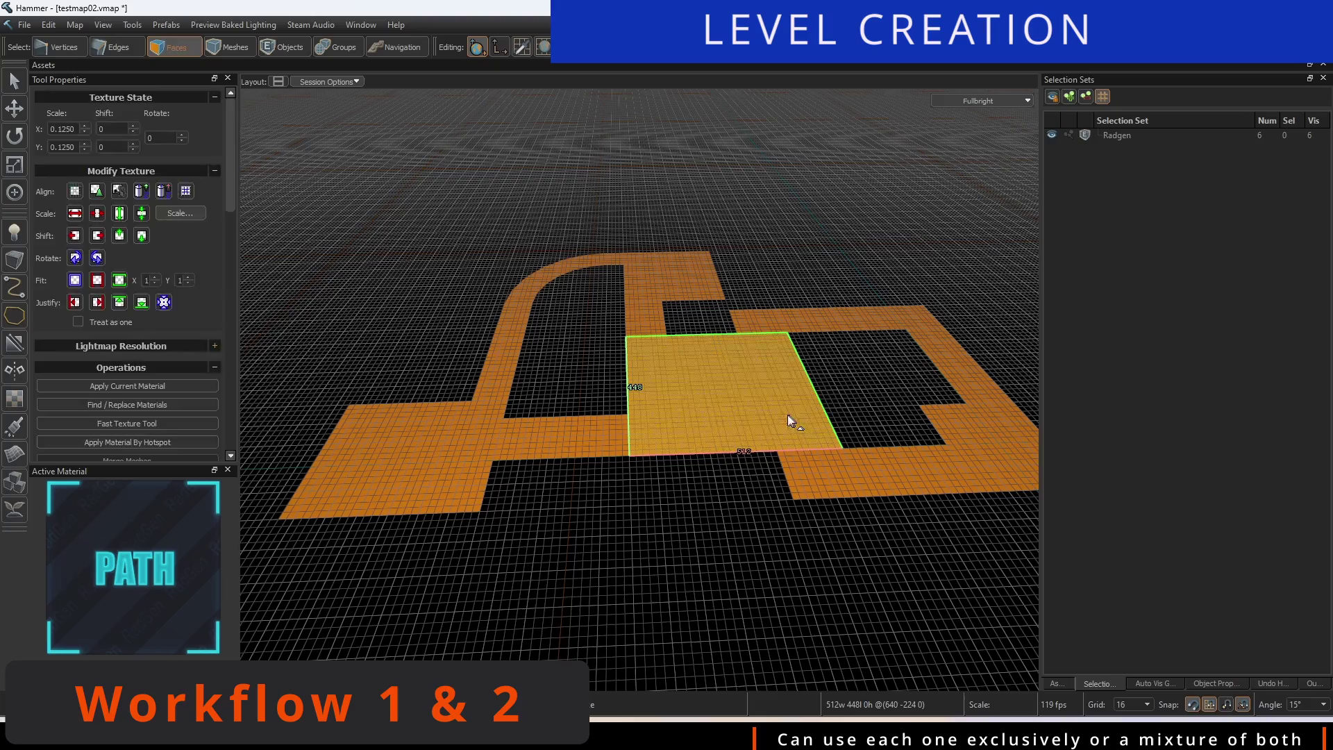
key(5)
click(458, 223)
scroll(409, 242, down, 1)
scroll(408, 242, down, 2)
drag(315, 215, 1000, 607)
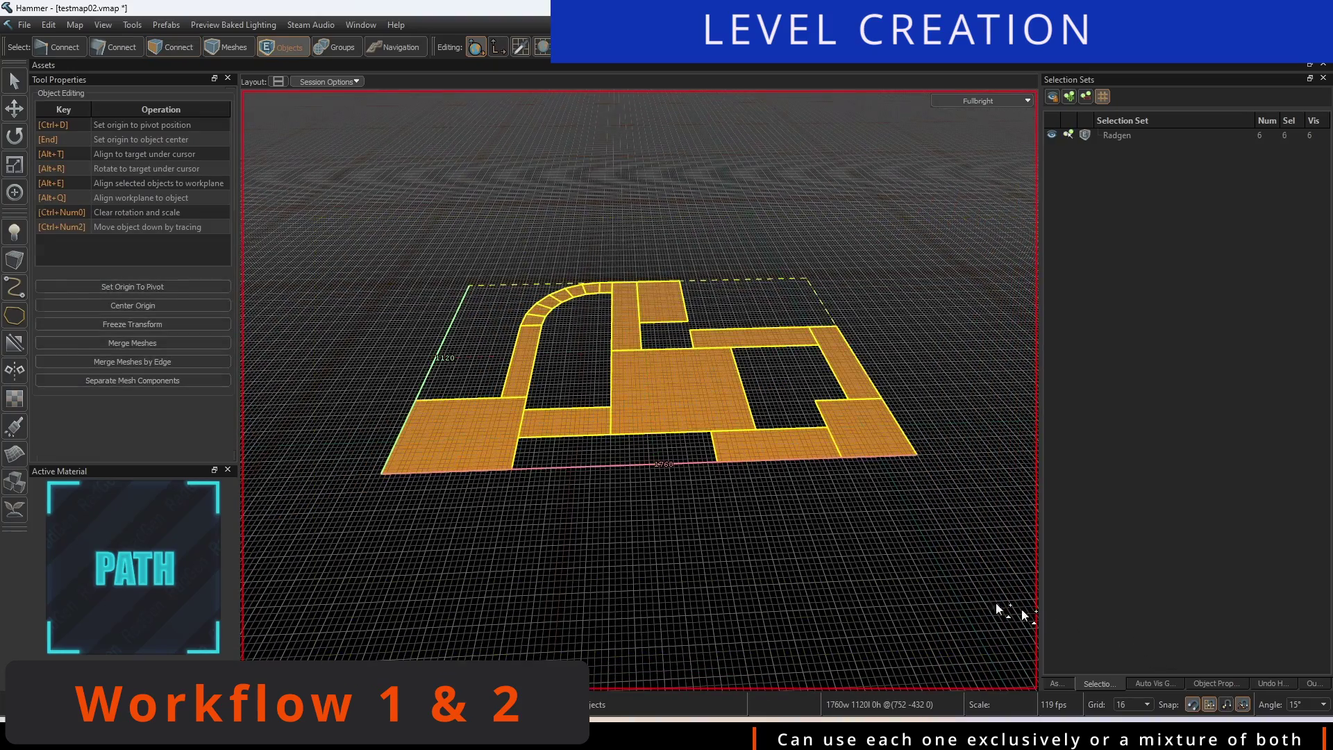
key(ctrl+3)
scroll(816, 536, up, 3)
key(shift+t)
click(709, 568)
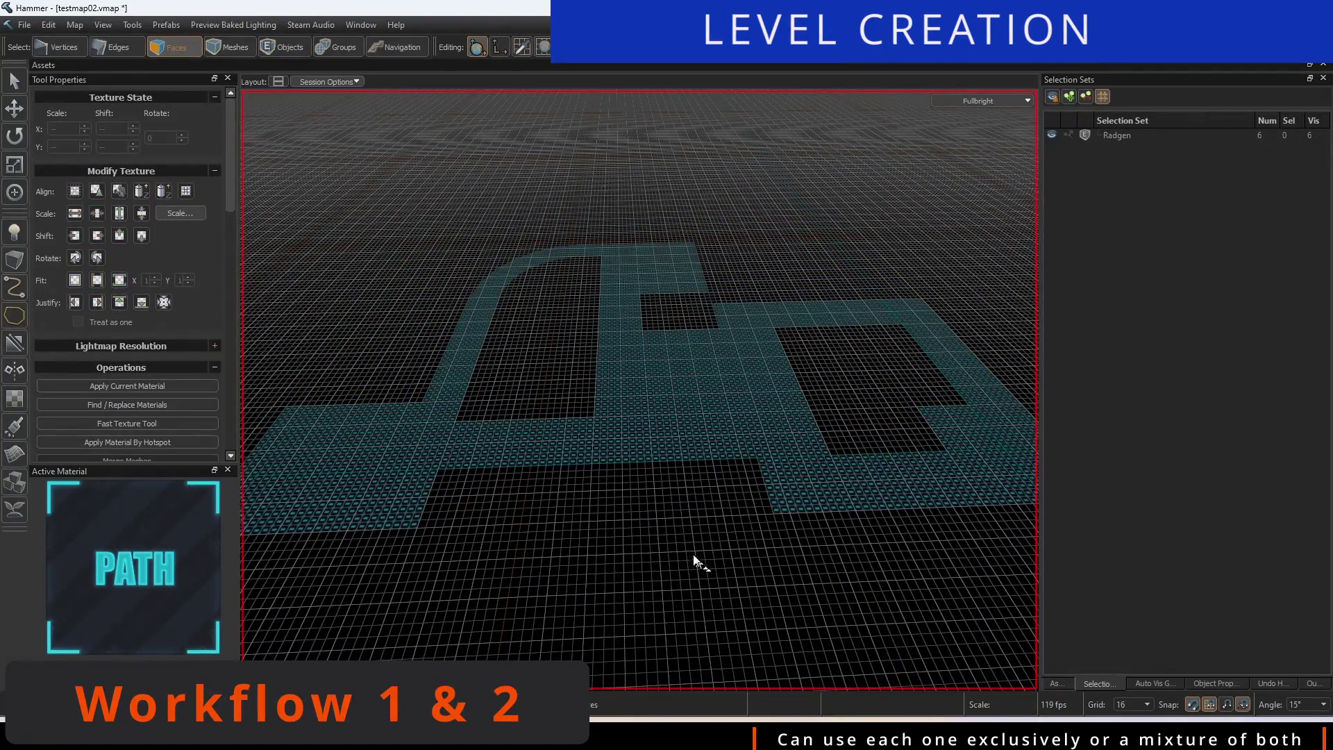
scroll(670, 533, up, 10)
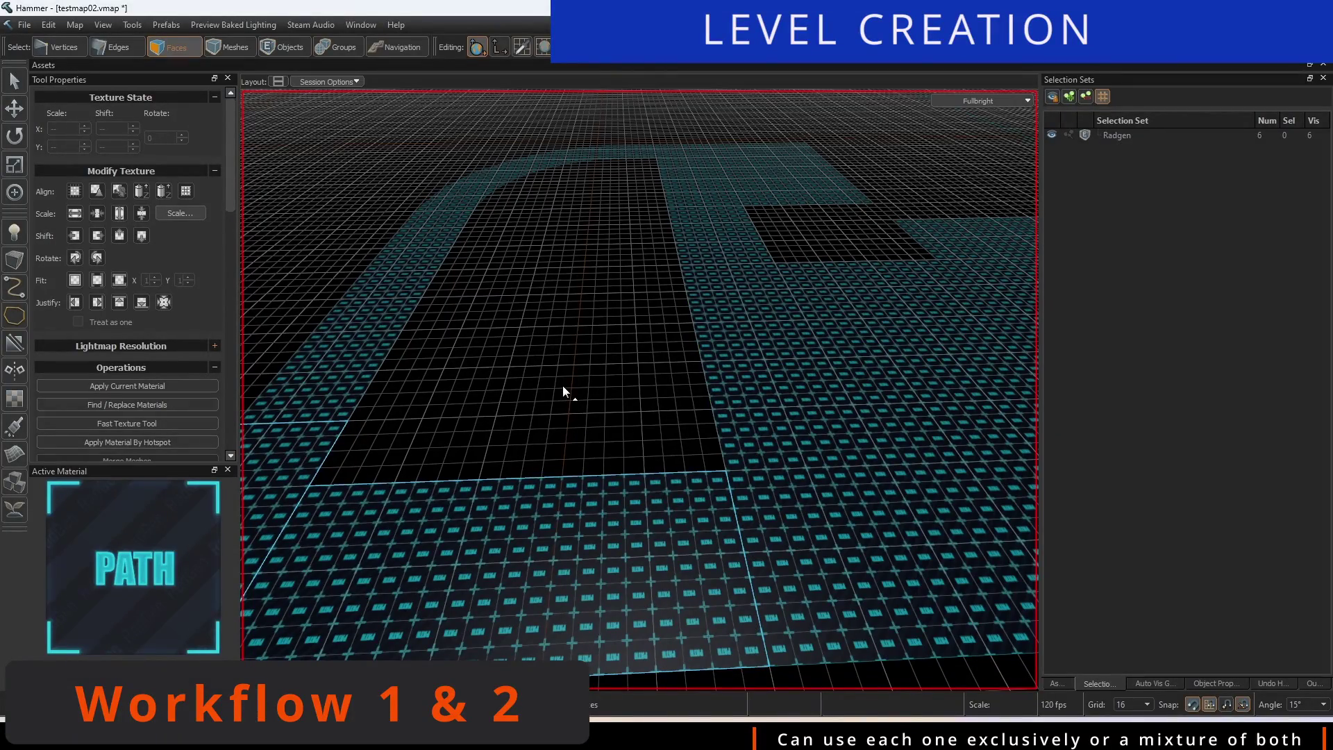
key(w)
right_drag(562, 385, 639, 390)
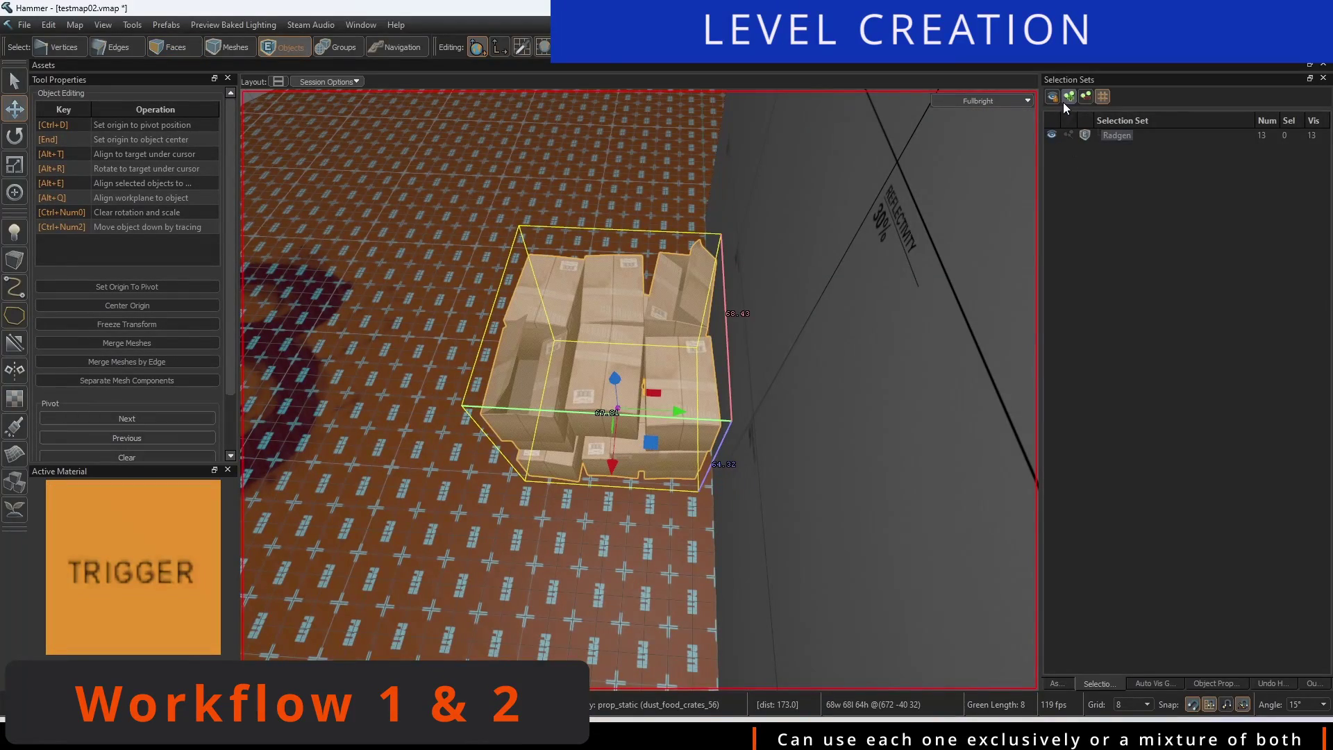
Create a selection set named radgen_cover from the selected food crates prop
click(1084, 101)
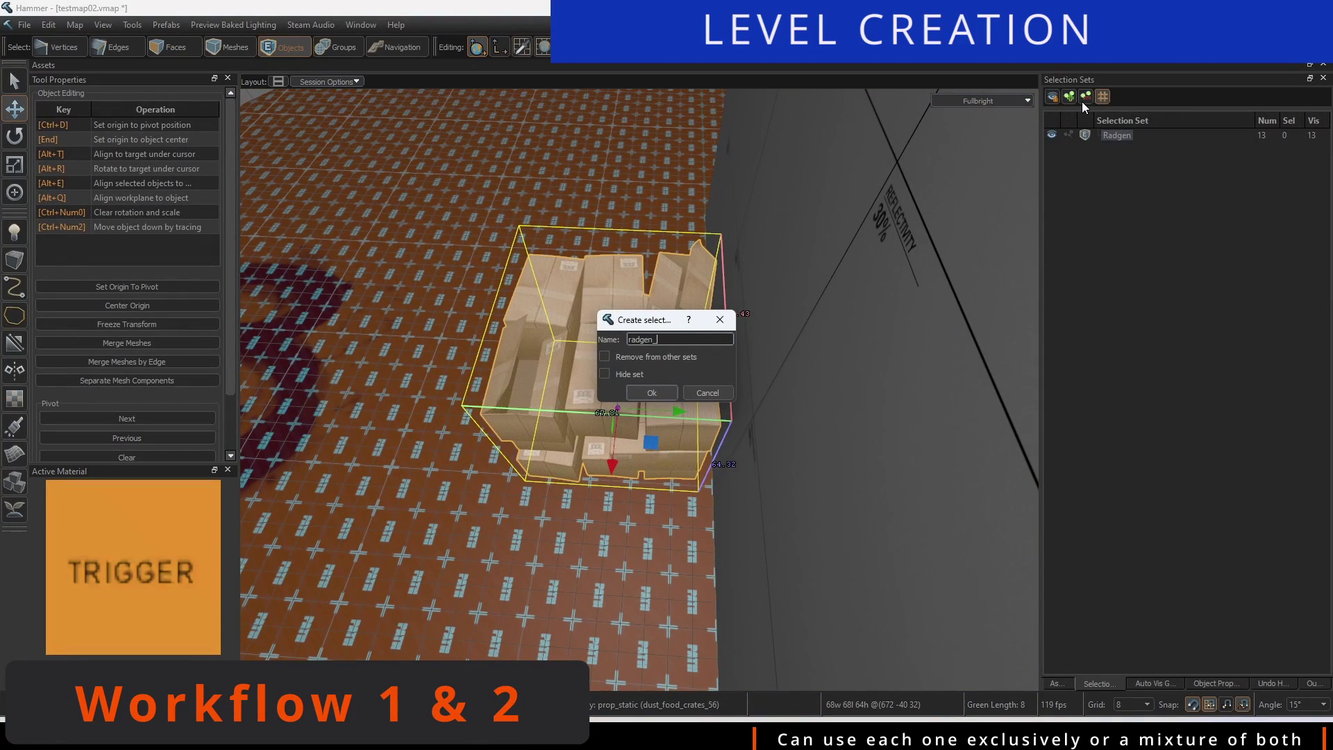
text(radgen_cover)
key(Return)
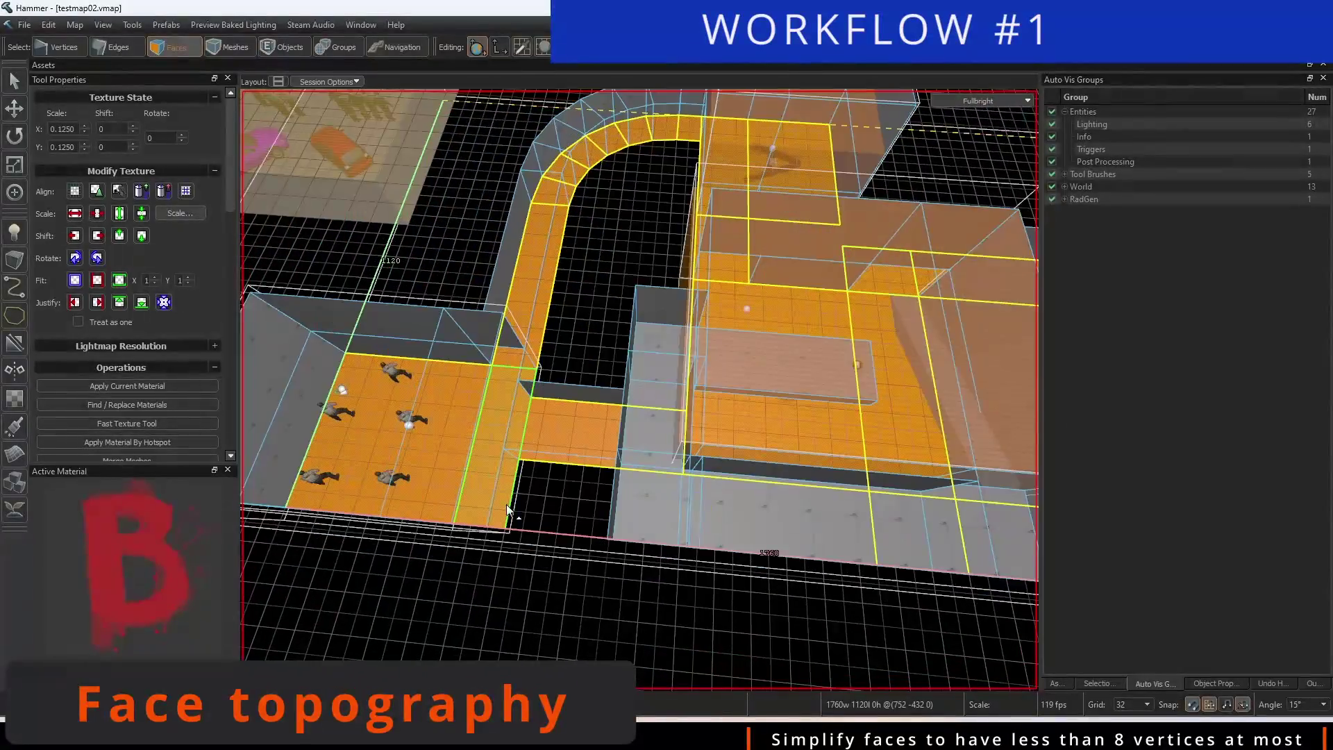
Paste a copy of the walkable floor faces in place as a separate mesh and isolate it from the map
alt+drag(526, 491, 532, 482)
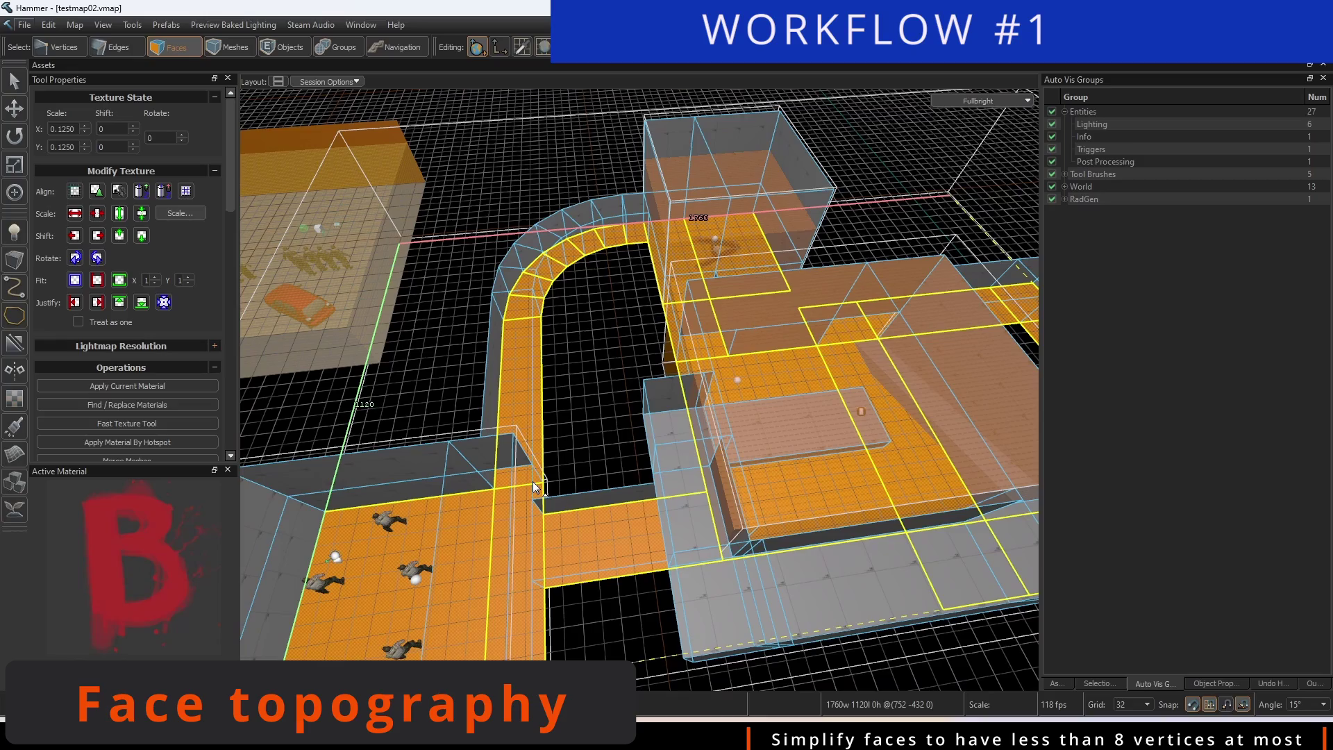
key(ctrl+c)
key(ctrl+shift+v)
click(689, 498)
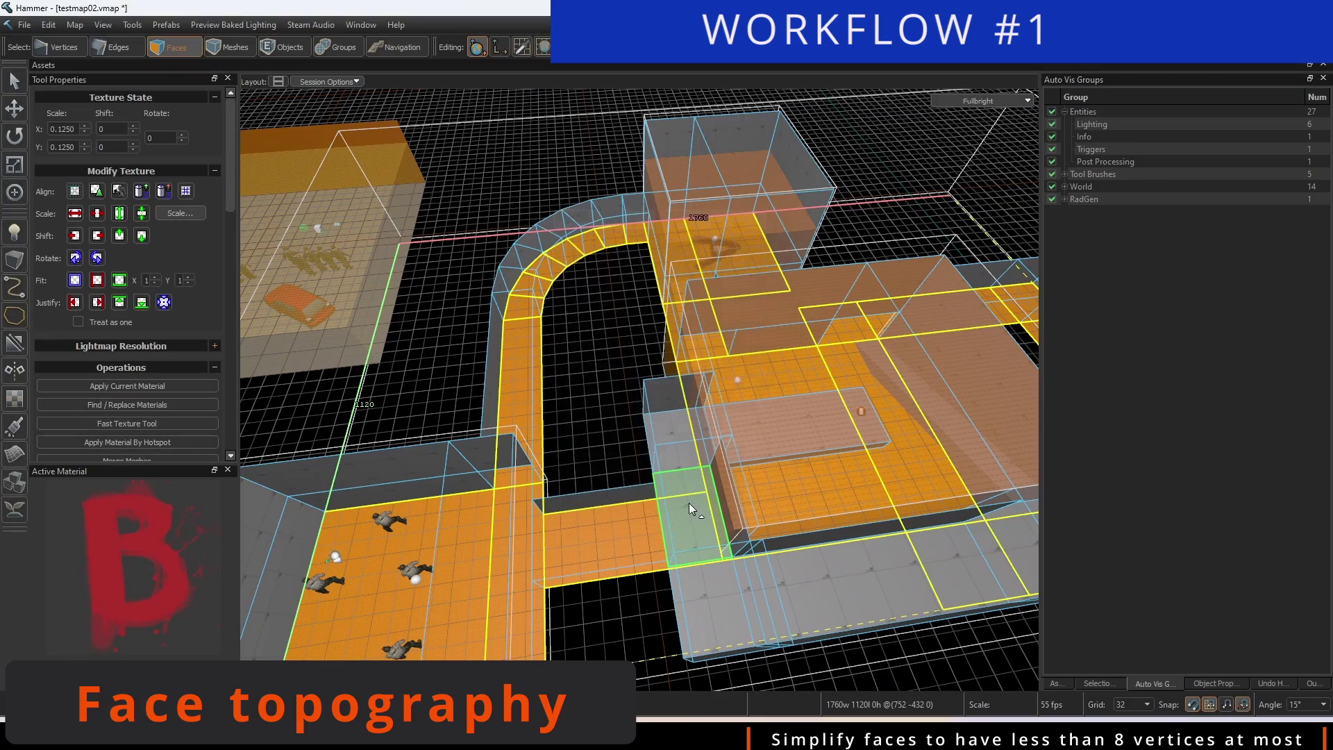
key(ctrl+h)
key(z)
key(s)
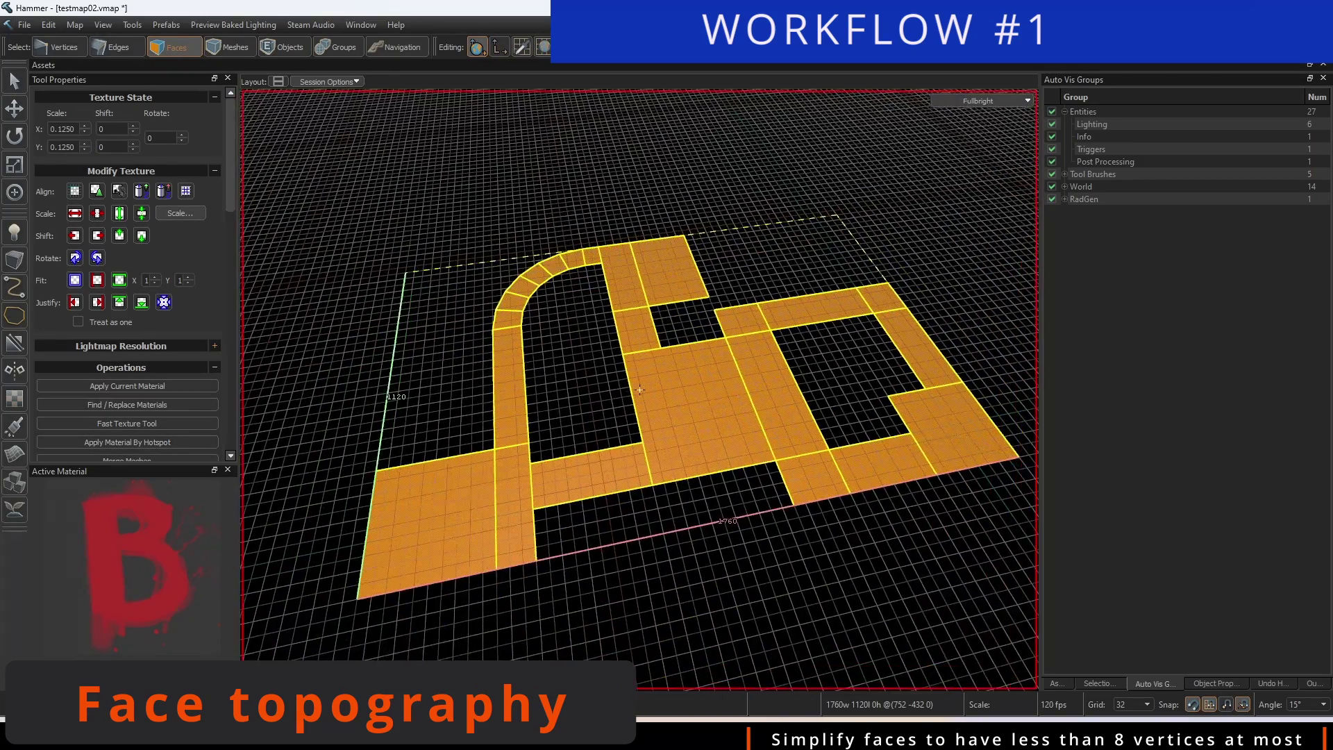
Simplify the copied floor mesh by merging the adjacent split faces in the spawn area, central area and corridors
key(w)
key(z)
drag(538, 499, 489, 486)
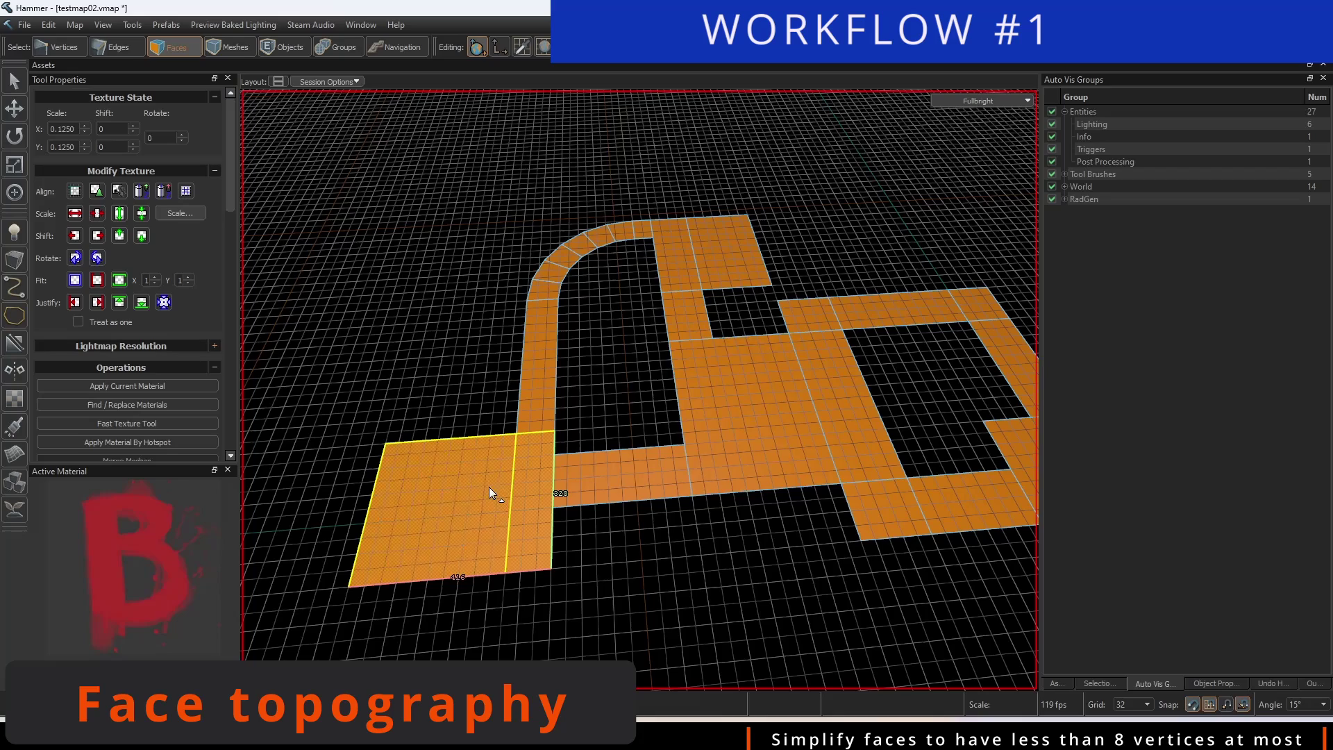
key(BackSpace)
drag(824, 371, 776, 368)
key(BackSpace)
drag(811, 313, 952, 305)
key(BackSpace)
key(z)
key(z)
drag(838, 233, 883, 272)
key(BackSpace)
click(804, 259)
click(861, 411)
click(653, 291)
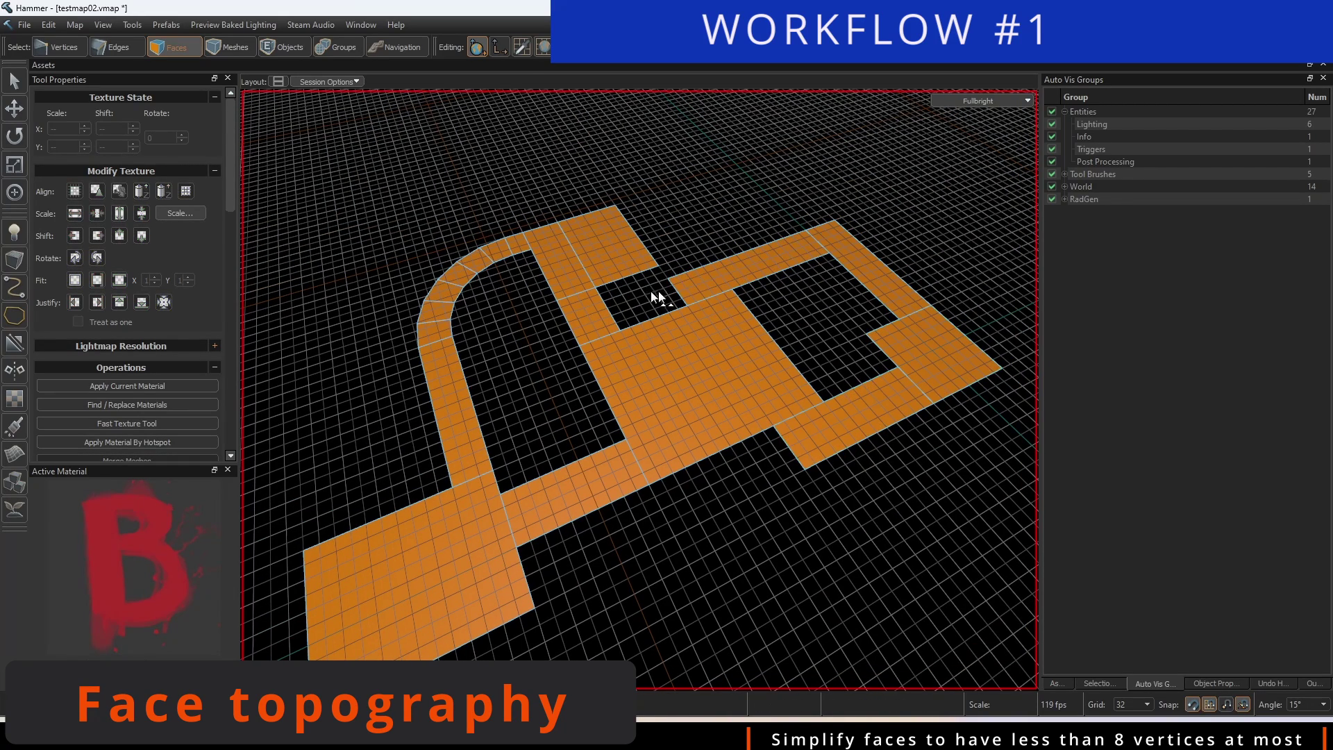
click(587, 304)
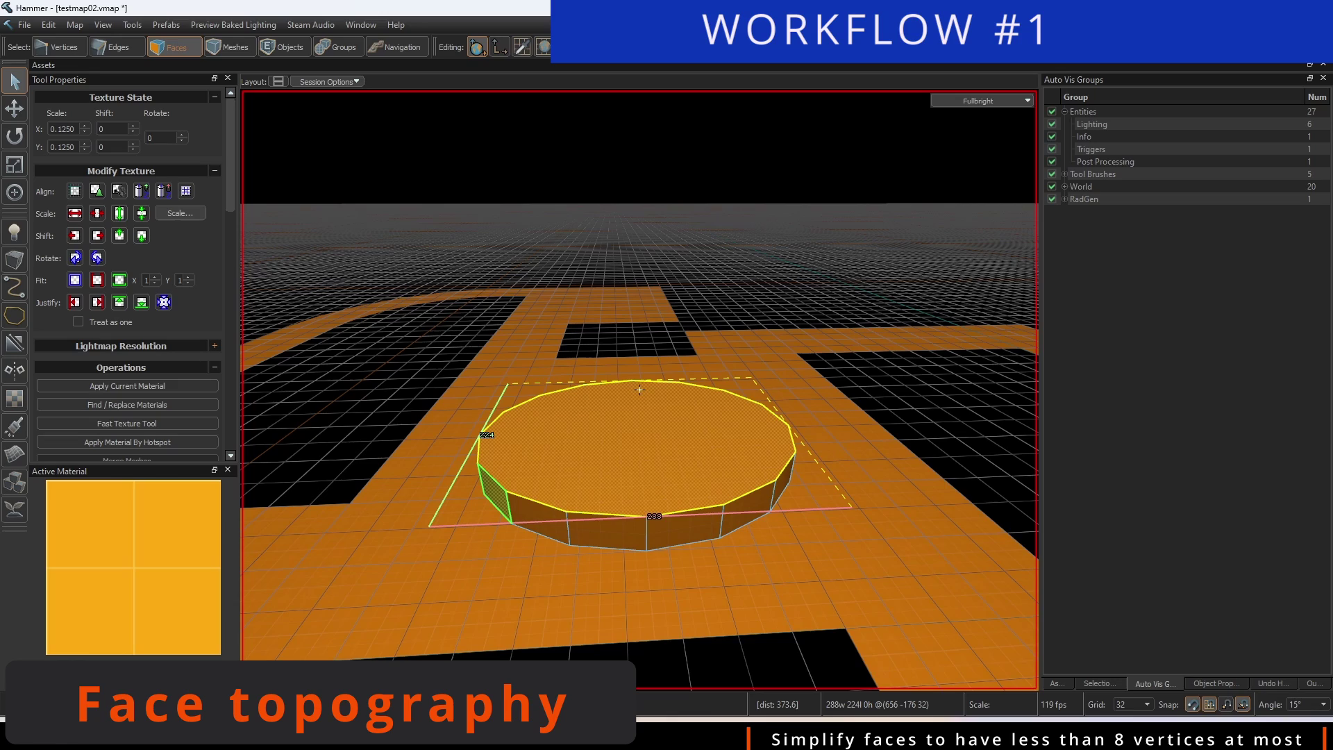
Connect the rear middle vertex of the cylinder's top face to two neighbouring front vertices with edges
key(z)
scroll(609, 527, up, 3)
scroll(611, 527, down, 3)
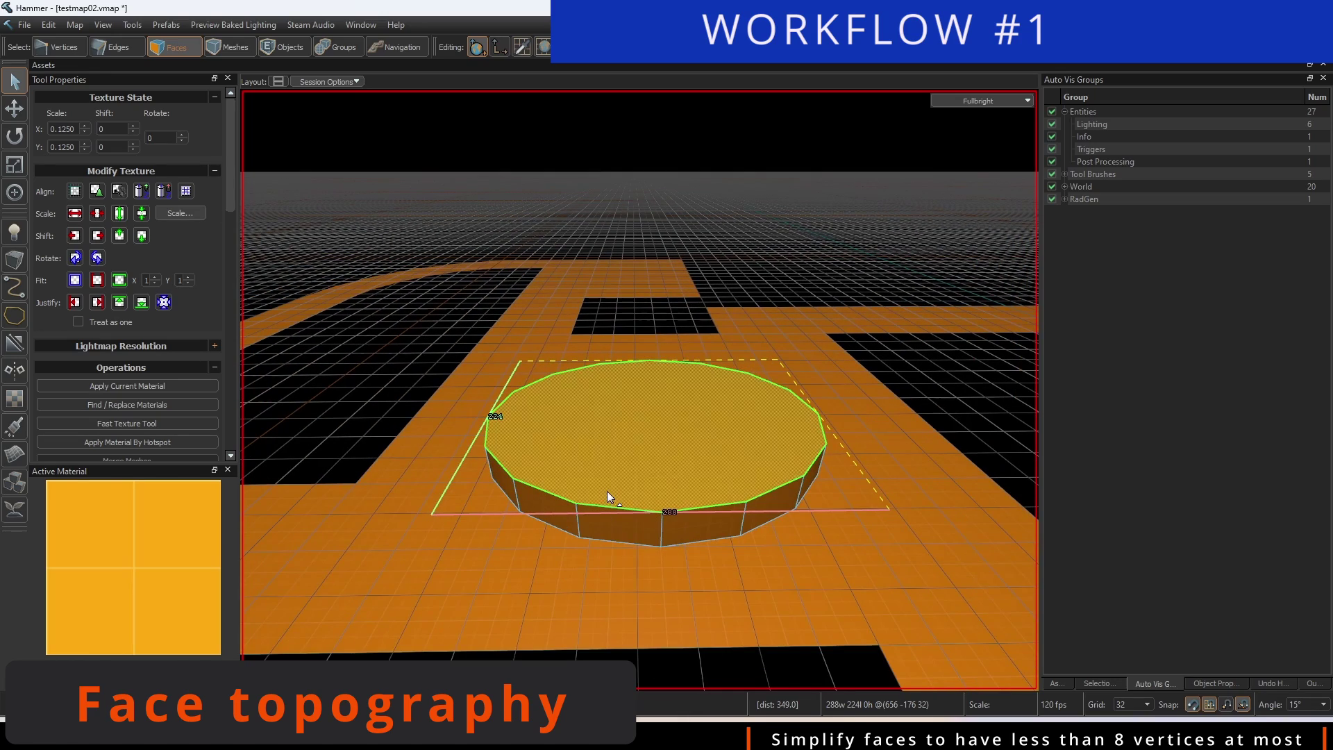
key(z)
key(w)
key(s)
key(z)
key(1)
click(589, 513)
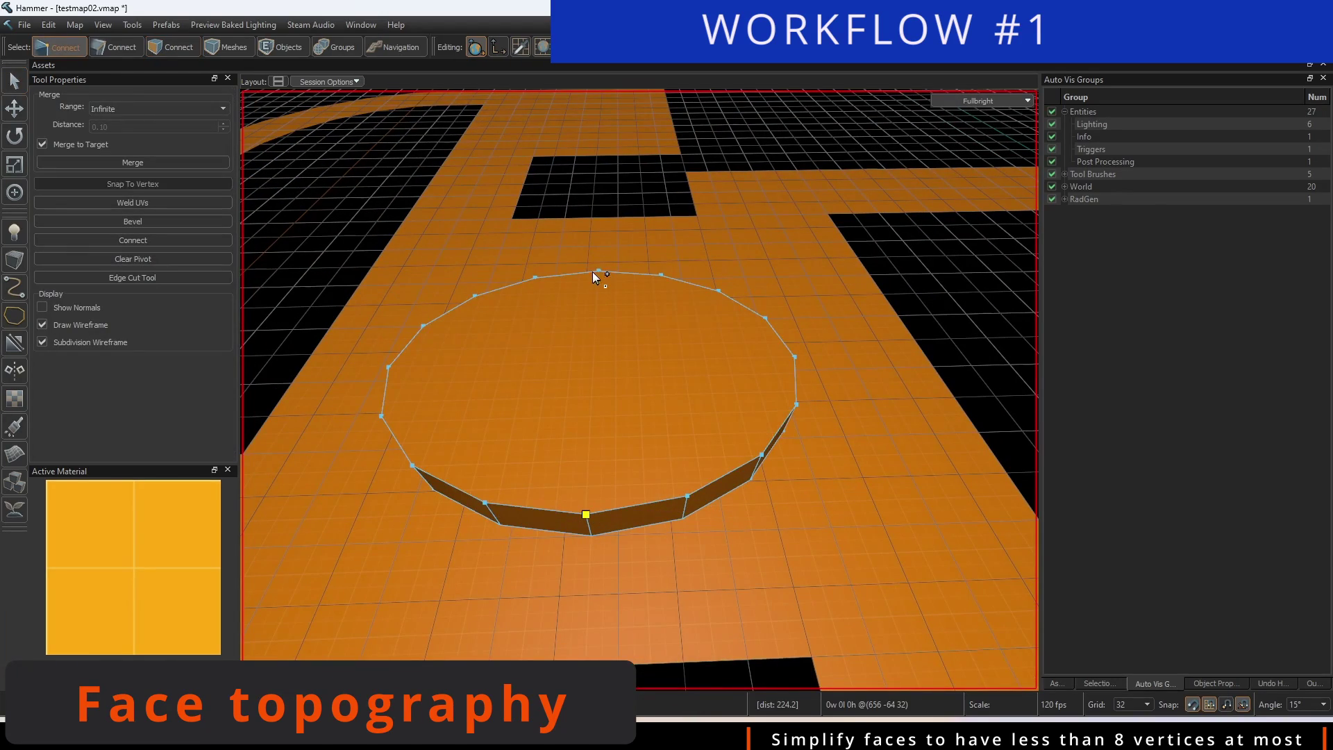
ctrl+click(594, 273)
click(598, 271)
ctrl+click(586, 514)
key(c)
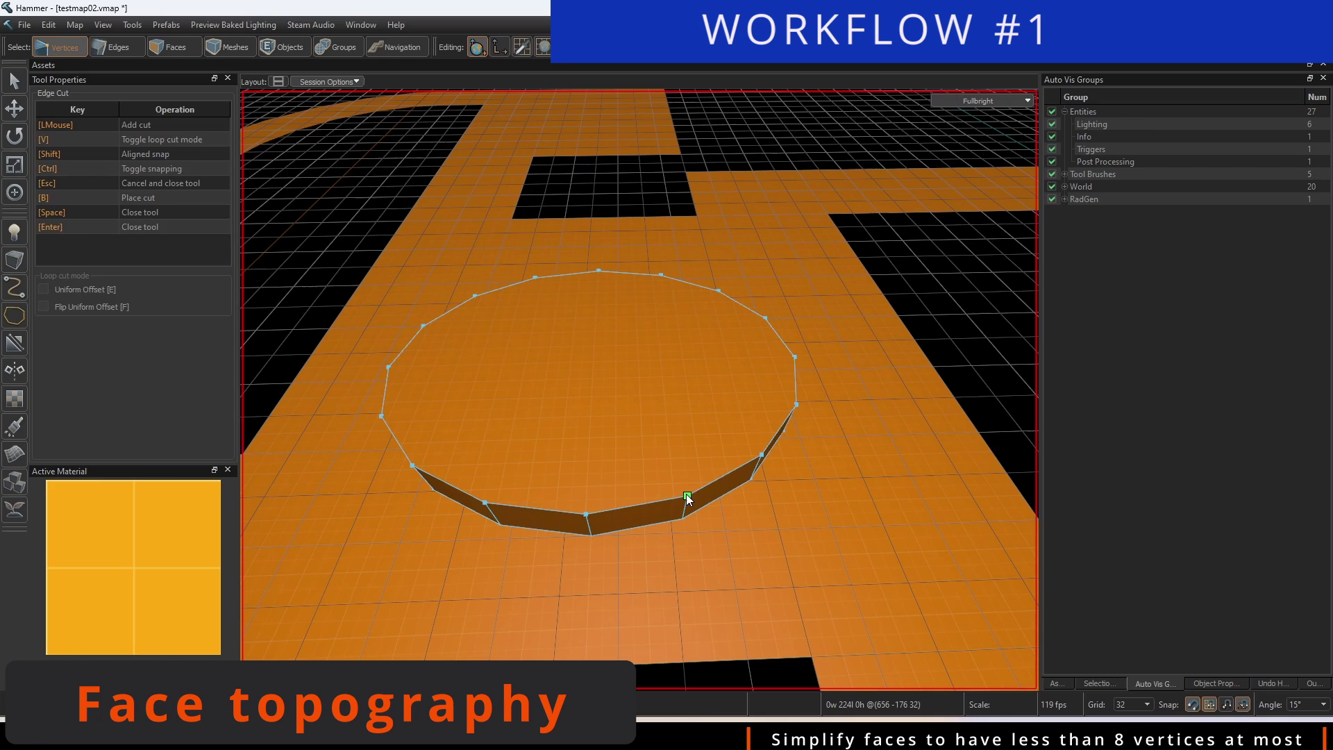
key(Escape)
key(v)
shift+click(688, 495)
key(v)
shift+click(761, 456)
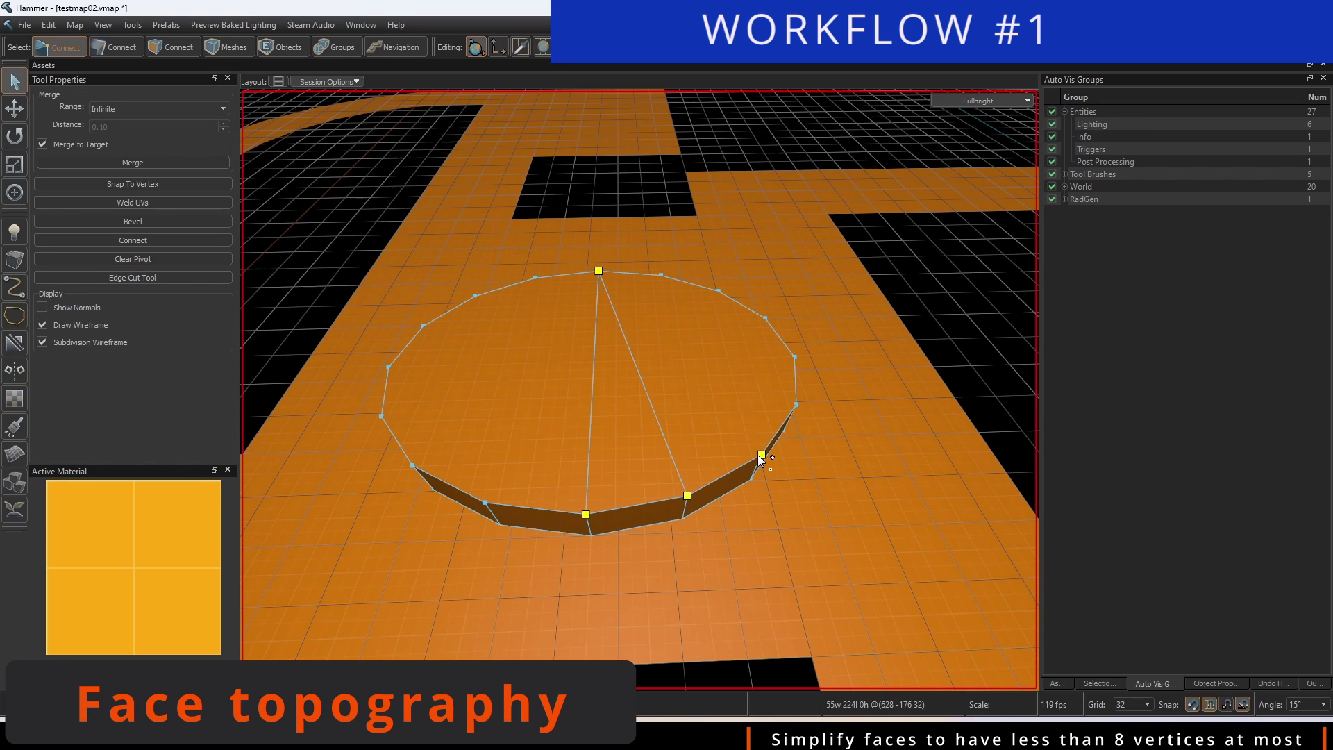
key(v)
key(ctrl+z)
Connect the vertex beside the cylinder's rear middle vertex to the front-left vertex with an edge across the top face
click(536, 277)
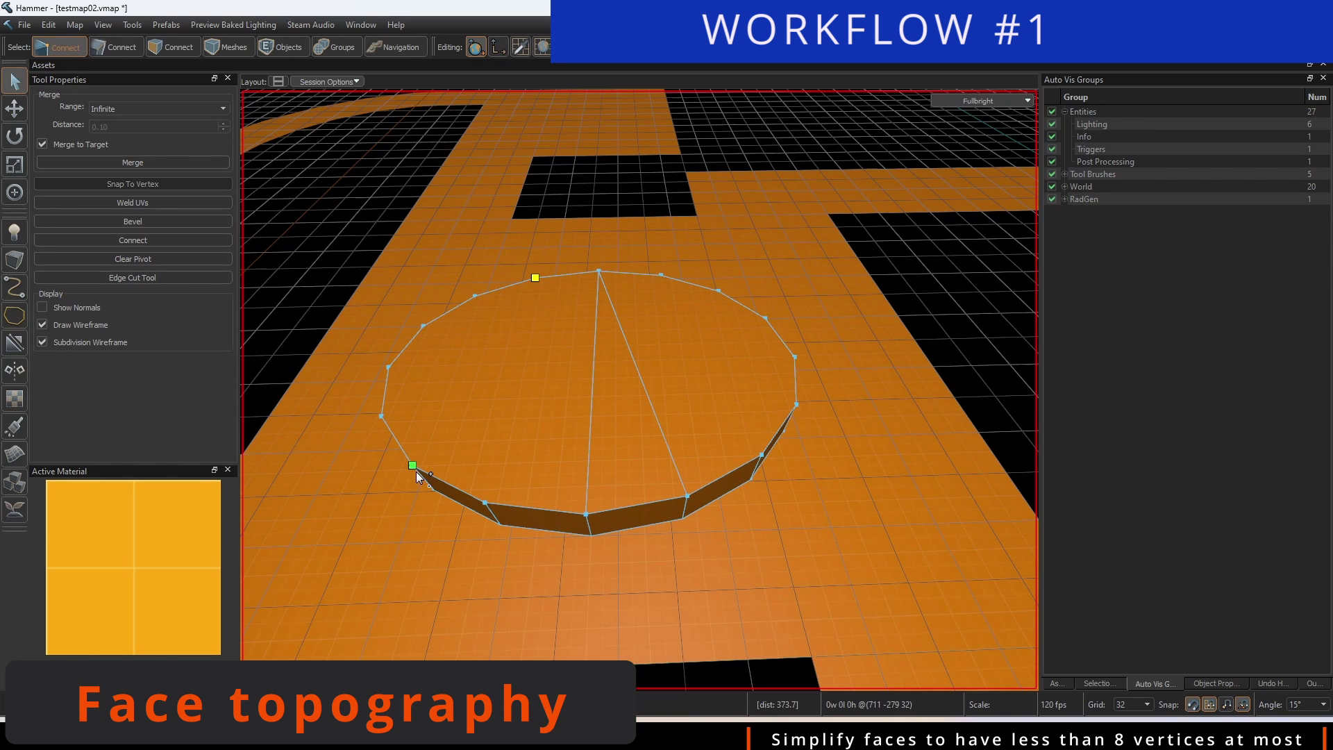
shift+click(414, 466)
key(v)
click(527, 386)
click(388, 367)
shift+click(793, 358)
click(564, 340)
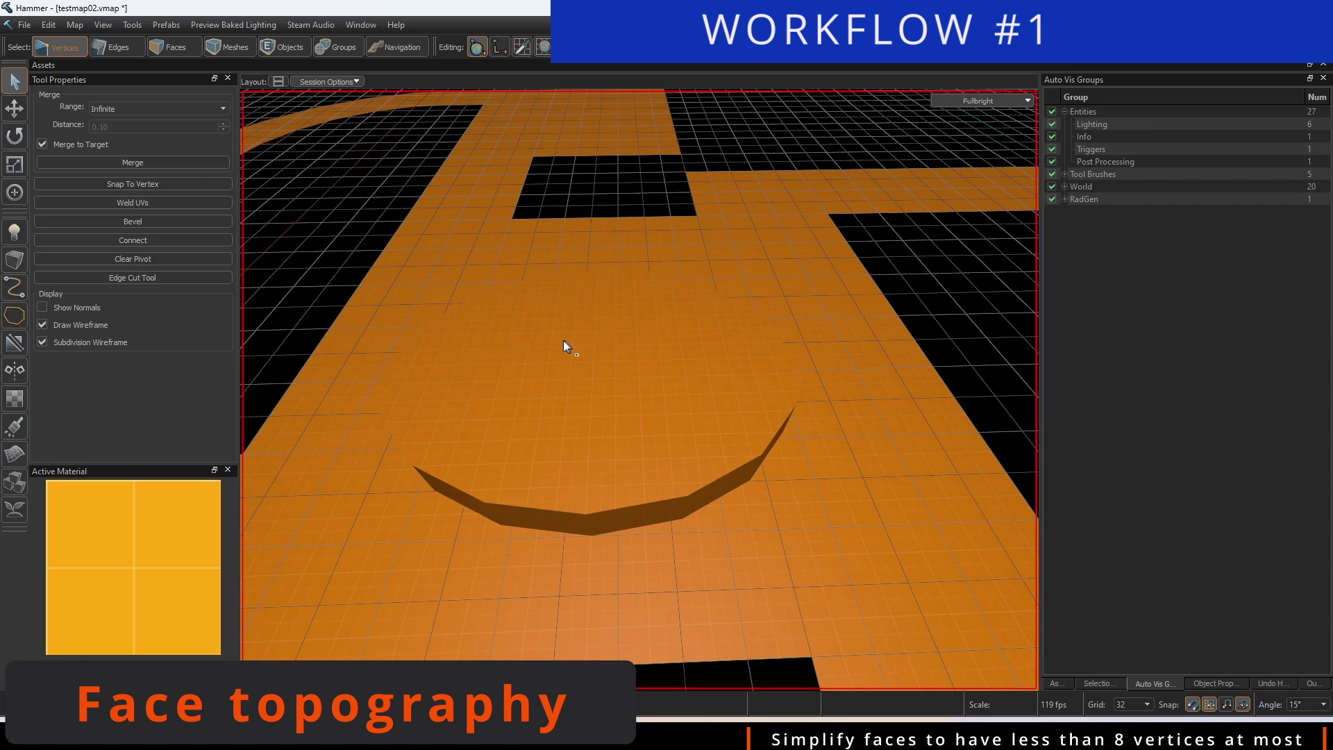
Select the cylinder's subdivided top faces for cutting with the Clipping tool
key(3)
drag(649, 361, 564, 369)
key(Escape)
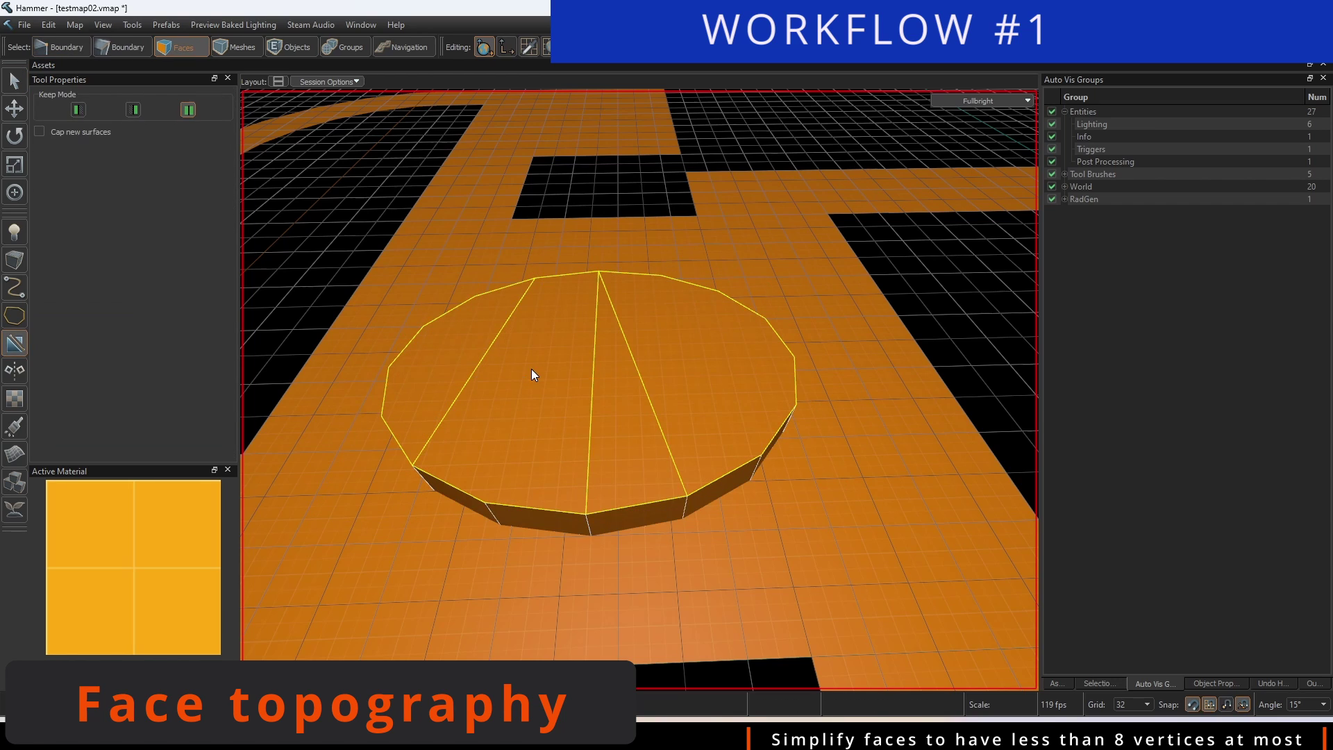
key(2)
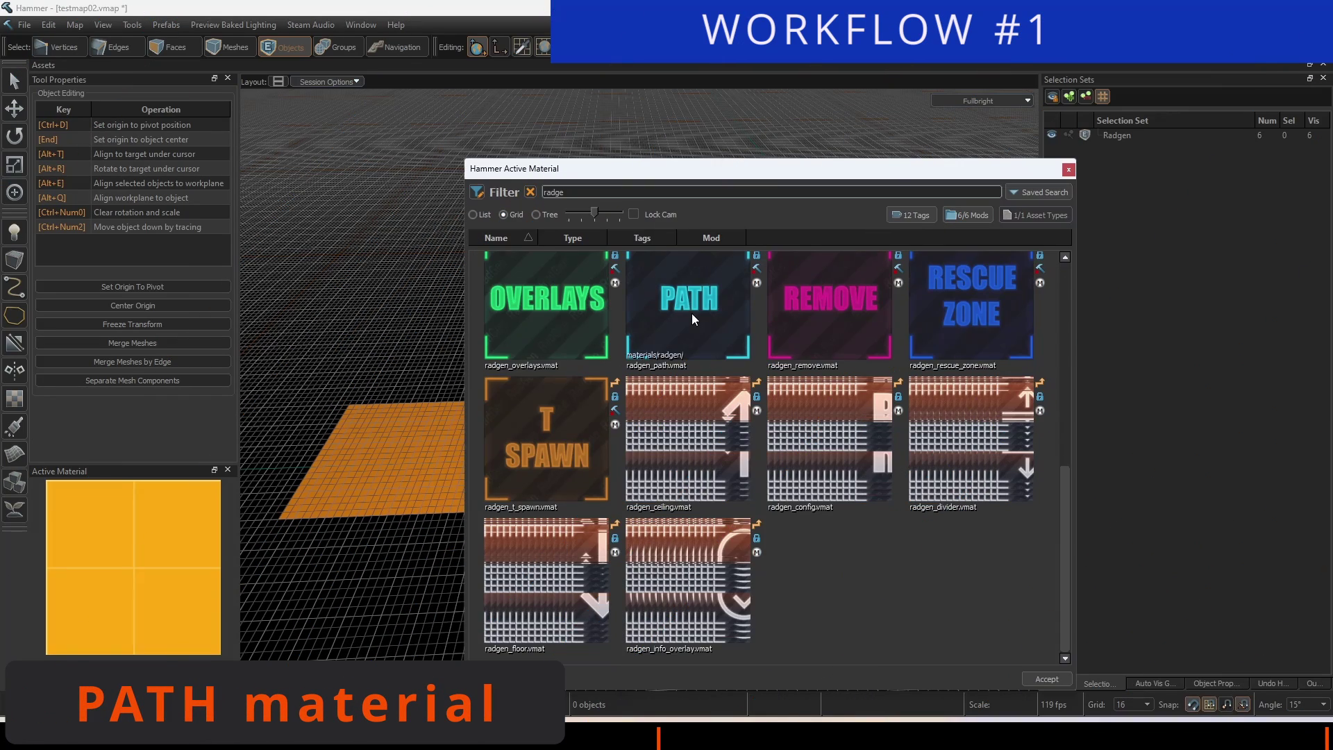
Choose radgen_path.vmat as the active material and apply it to all faces of the floor meshes
double_click(692, 314)
click(659, 414)
key(5)
key(Escape)
scroll(416, 234, down, 3)
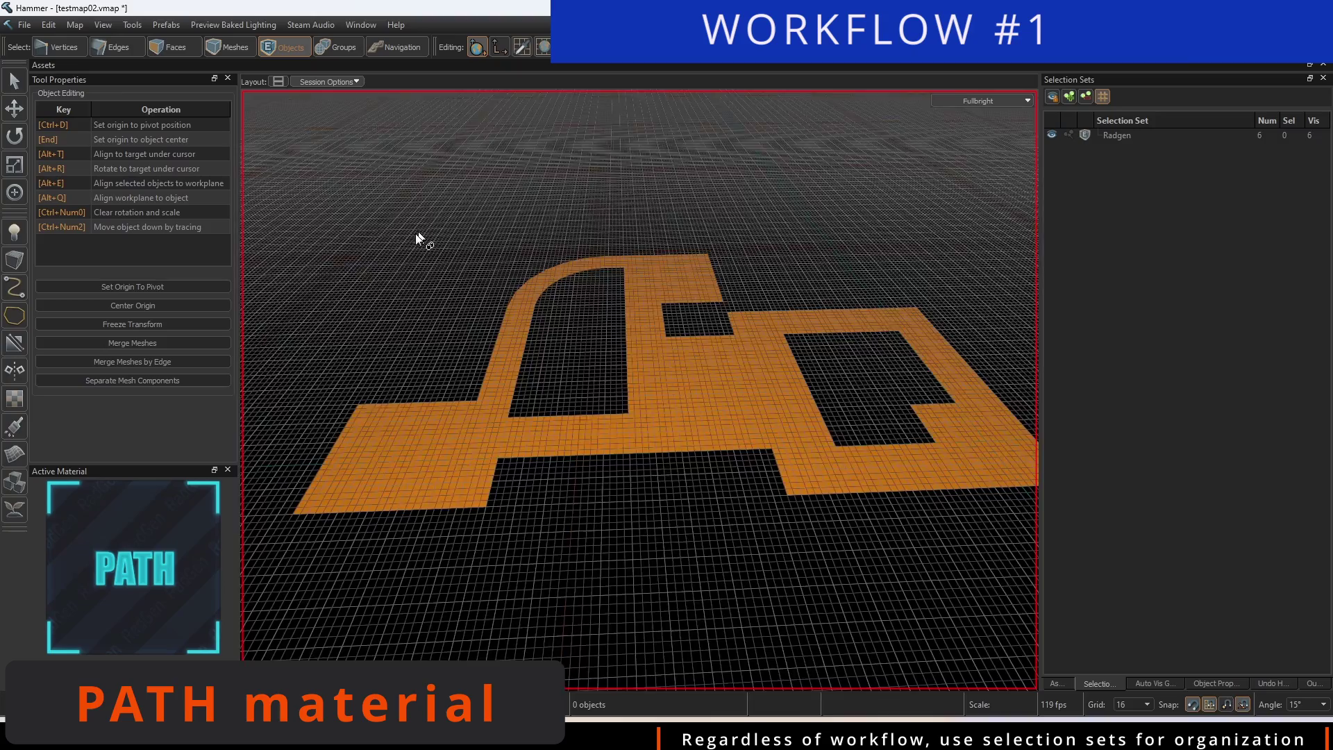
drag(313, 218, 1118, 645)
key(3)
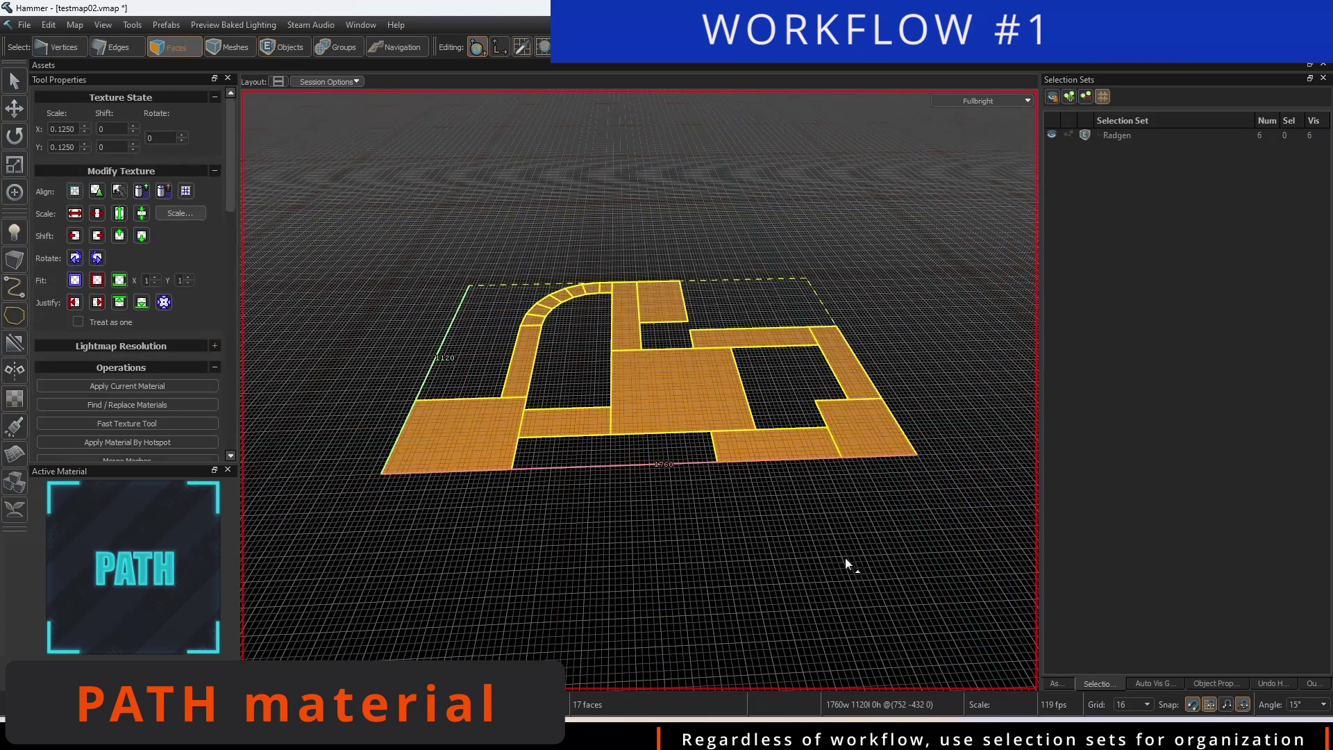
key(shift+t)
scroll(840, 555, up, 3)
key(Escape)
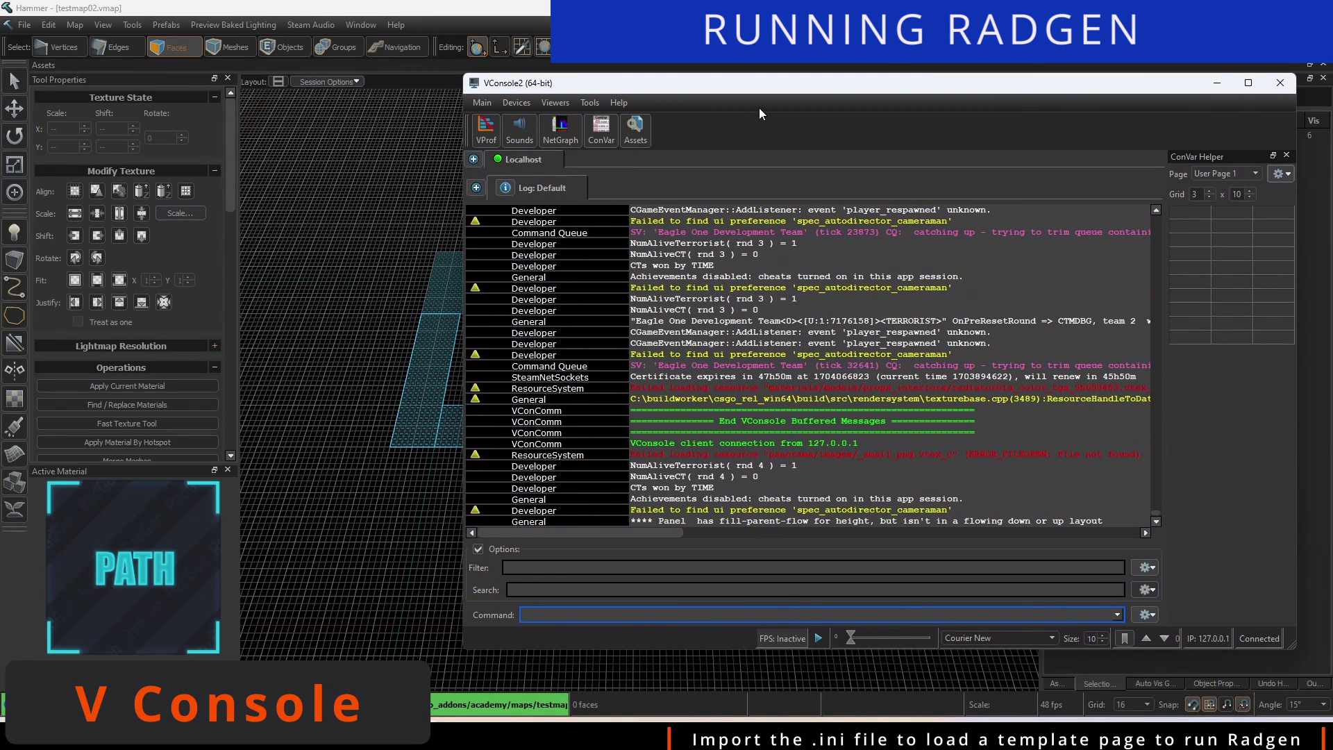
View the cs2 workshop page in the ConVar Helper and return to User Page 1
drag(785, 85, 641, 102)
click(1080, 190)
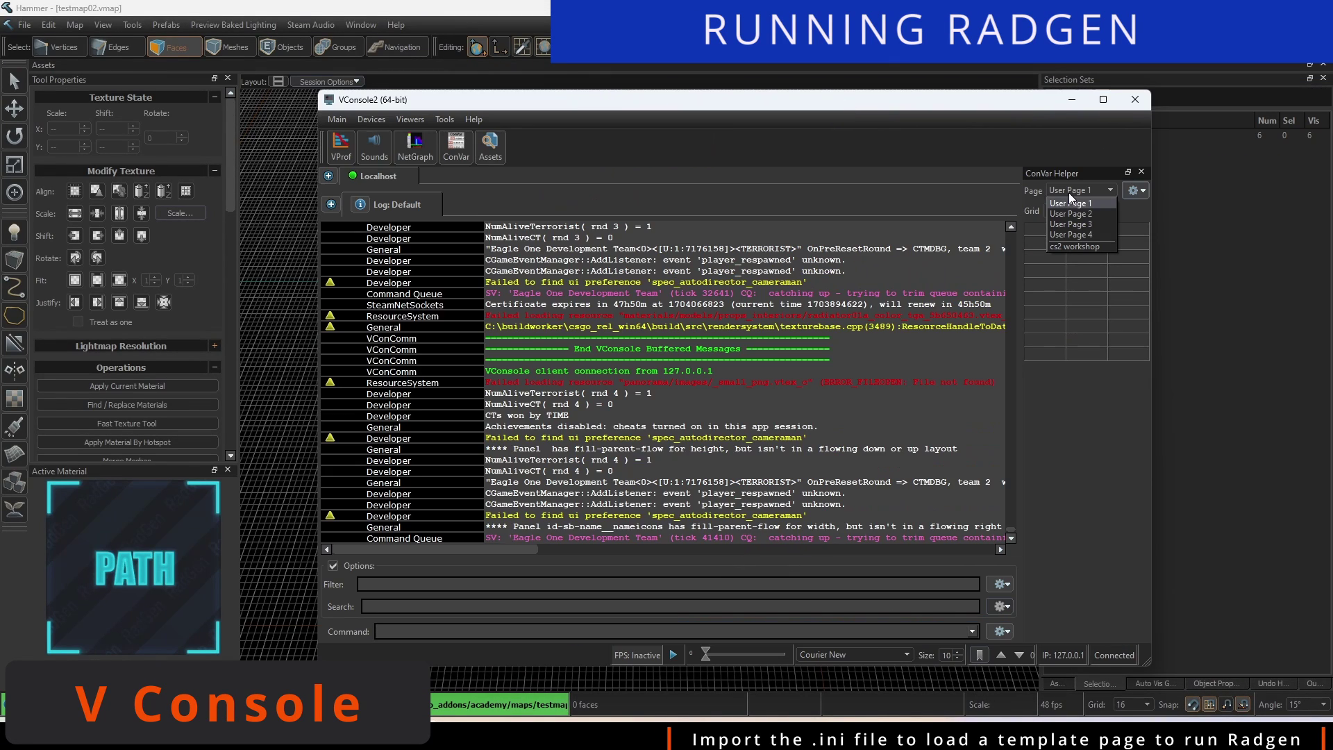
click(1074, 248)
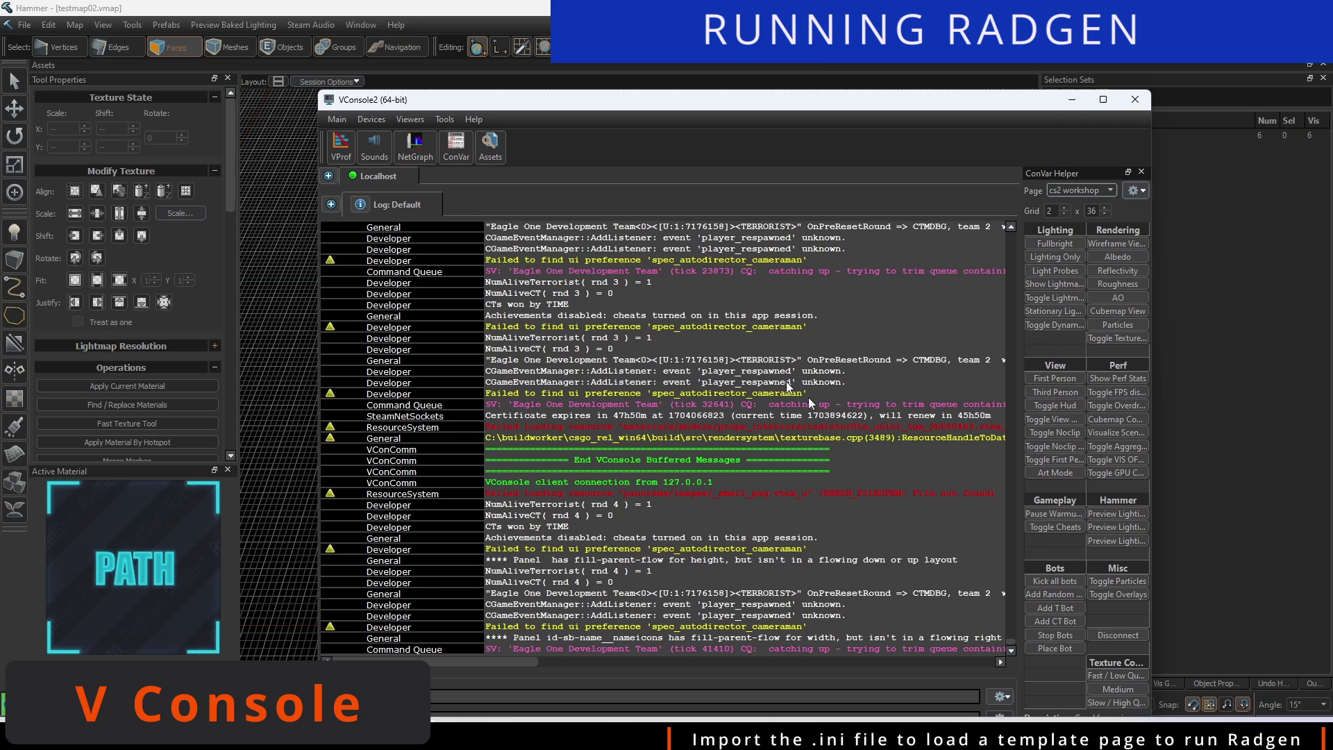
click(1072, 186)
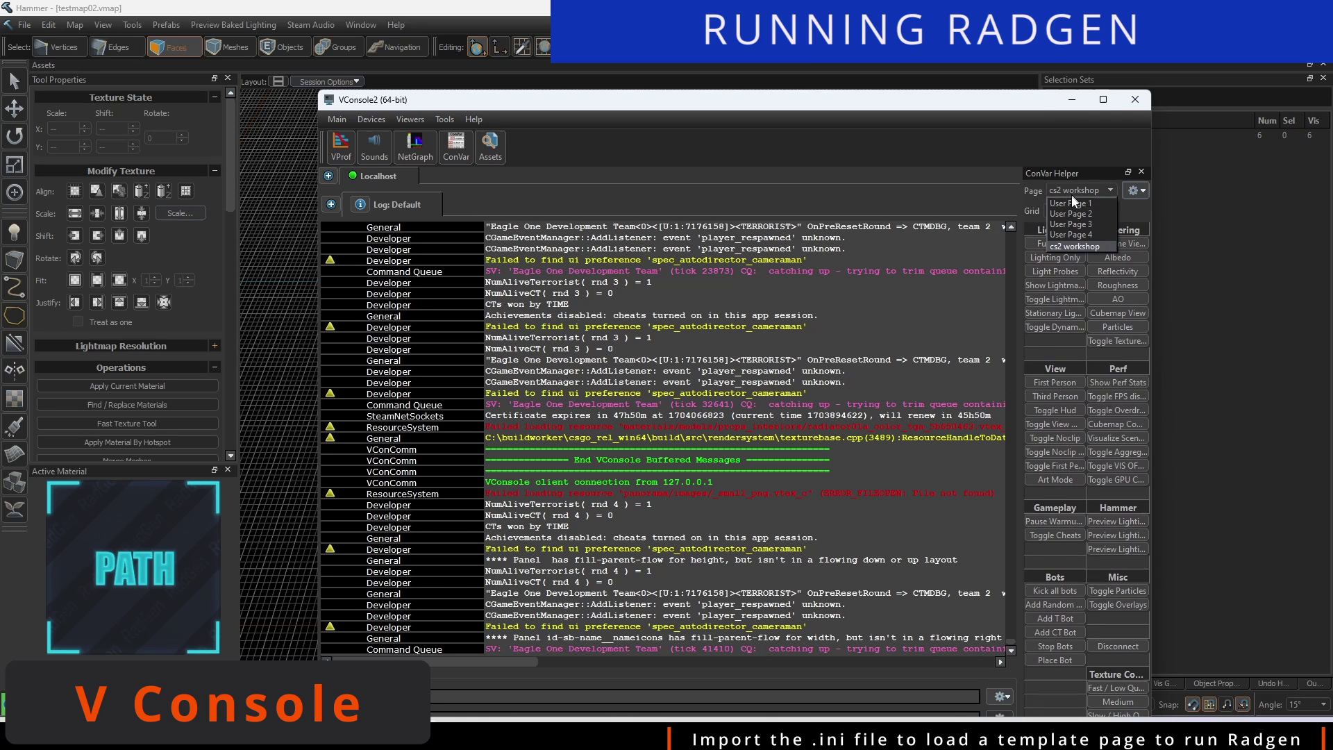
click(1074, 204)
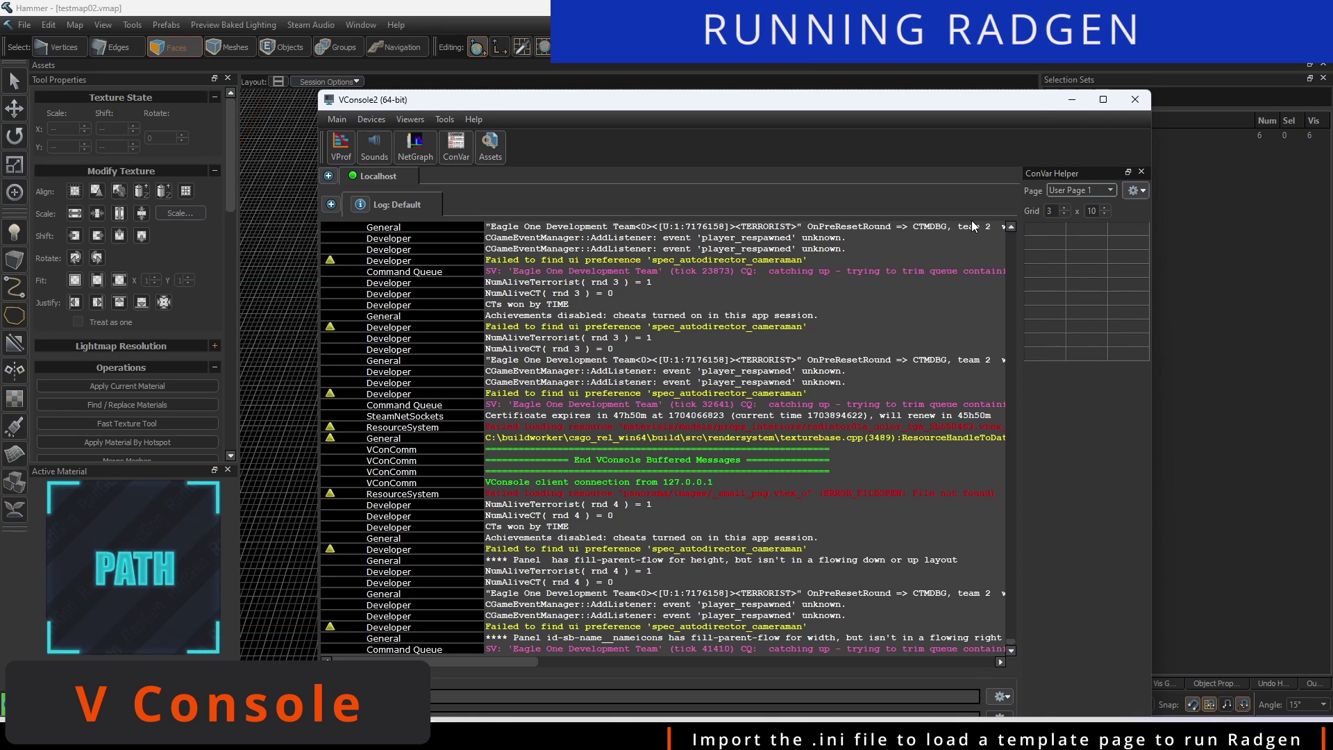
Import RadGen_vconsole_template_v0.11.1 from the Counter-Strike Global Offensive RadGen folder into User Page 1 of the ConVar Helper
click(1139, 191)
click(1146, 224)
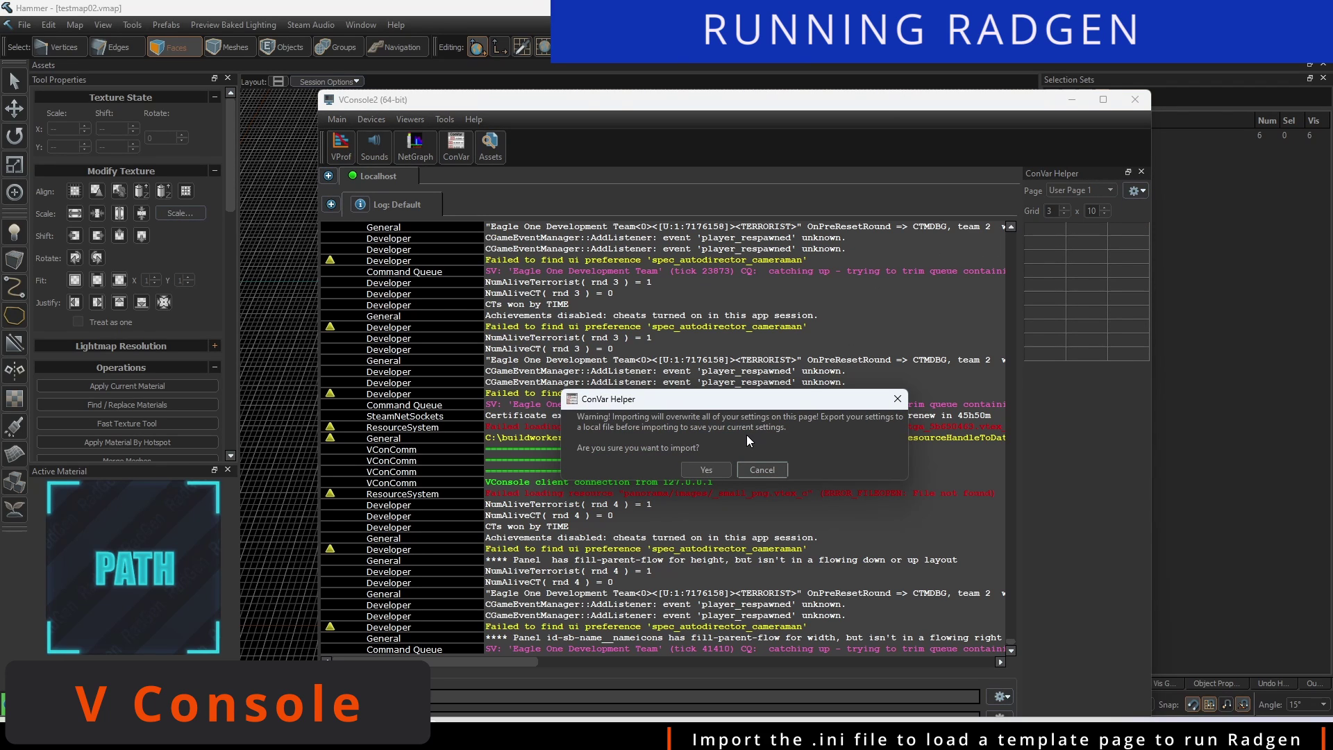
click(707, 469)
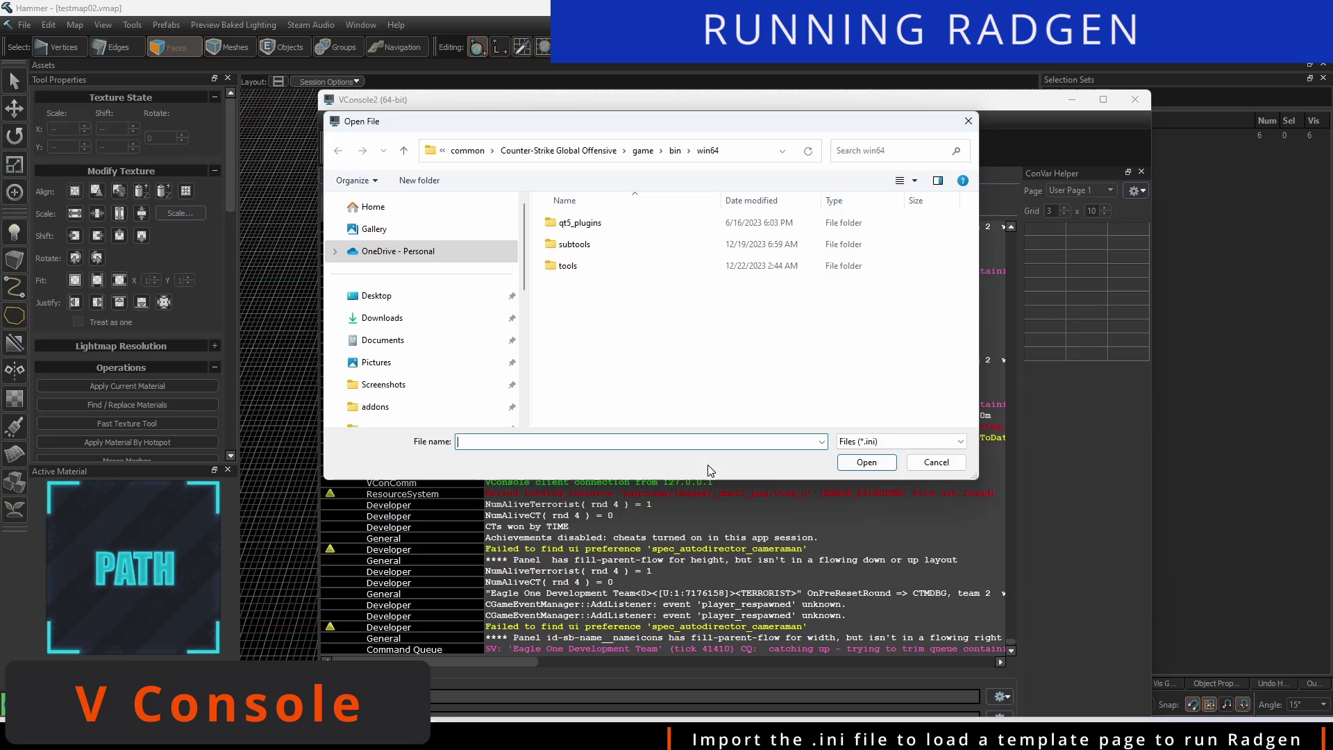
scroll(413, 326, down, 3)
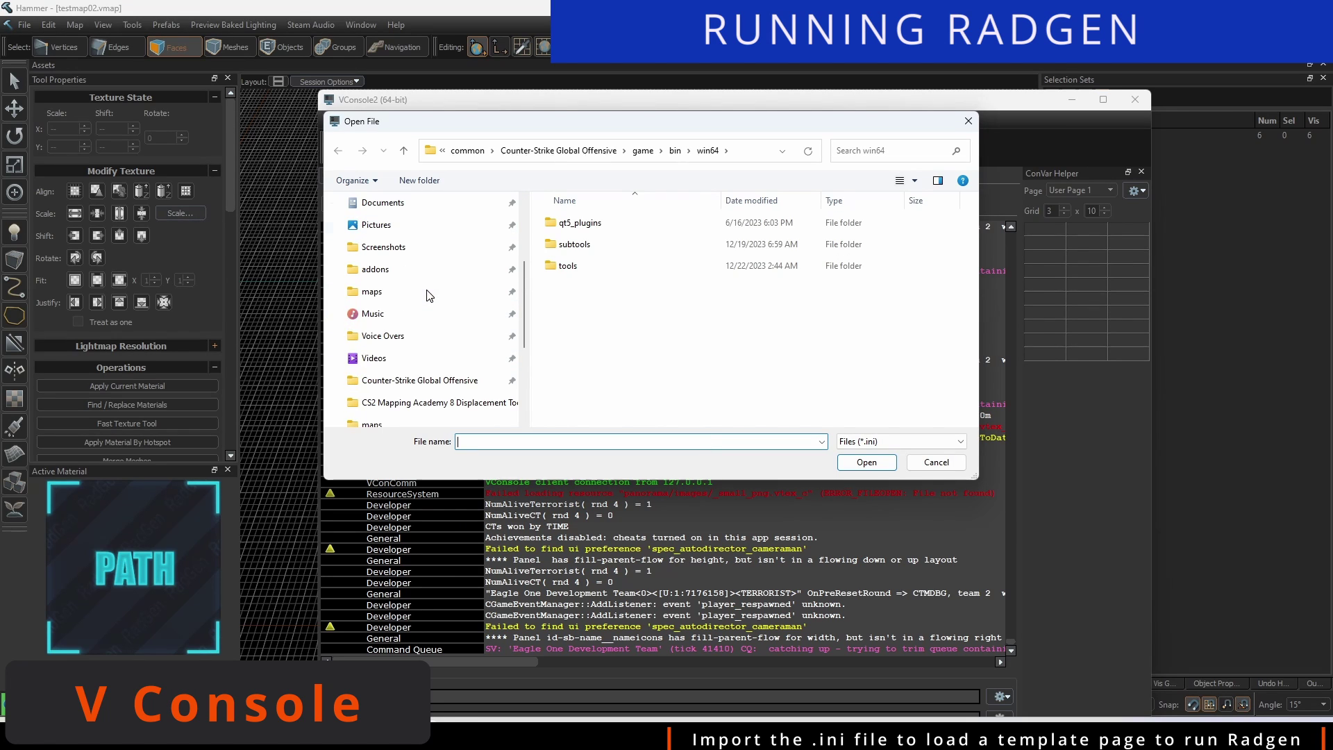
click(424, 380)
double_click(610, 332)
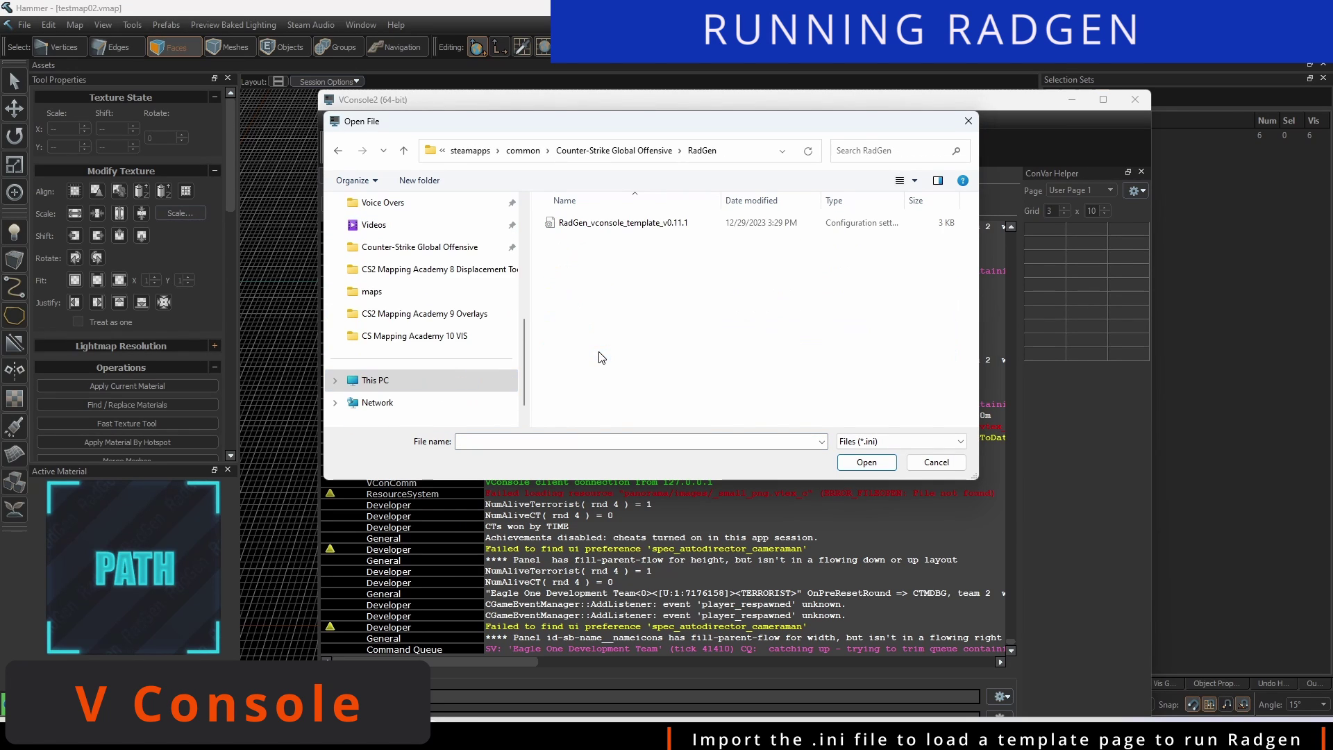
click(617, 237)
click(865, 463)
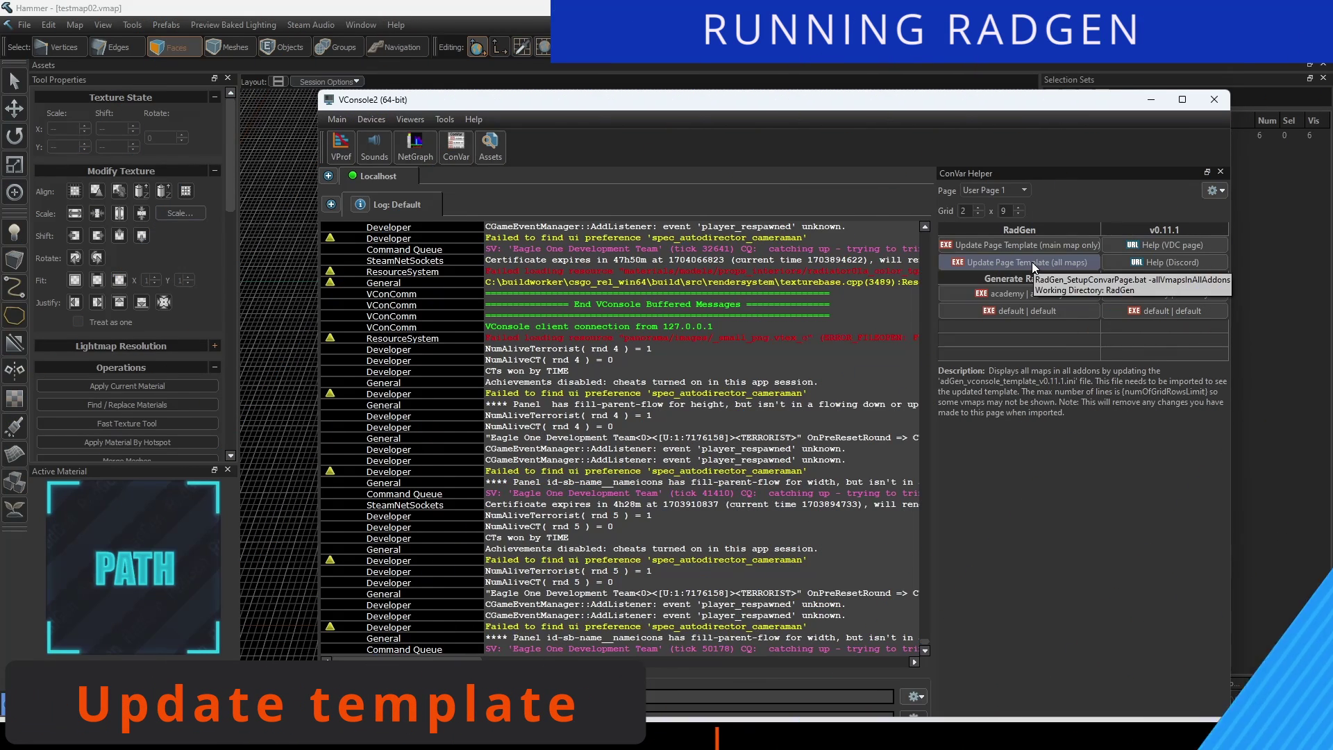
Update the RadGen page template to include all maps in all addons
click(1024, 264)
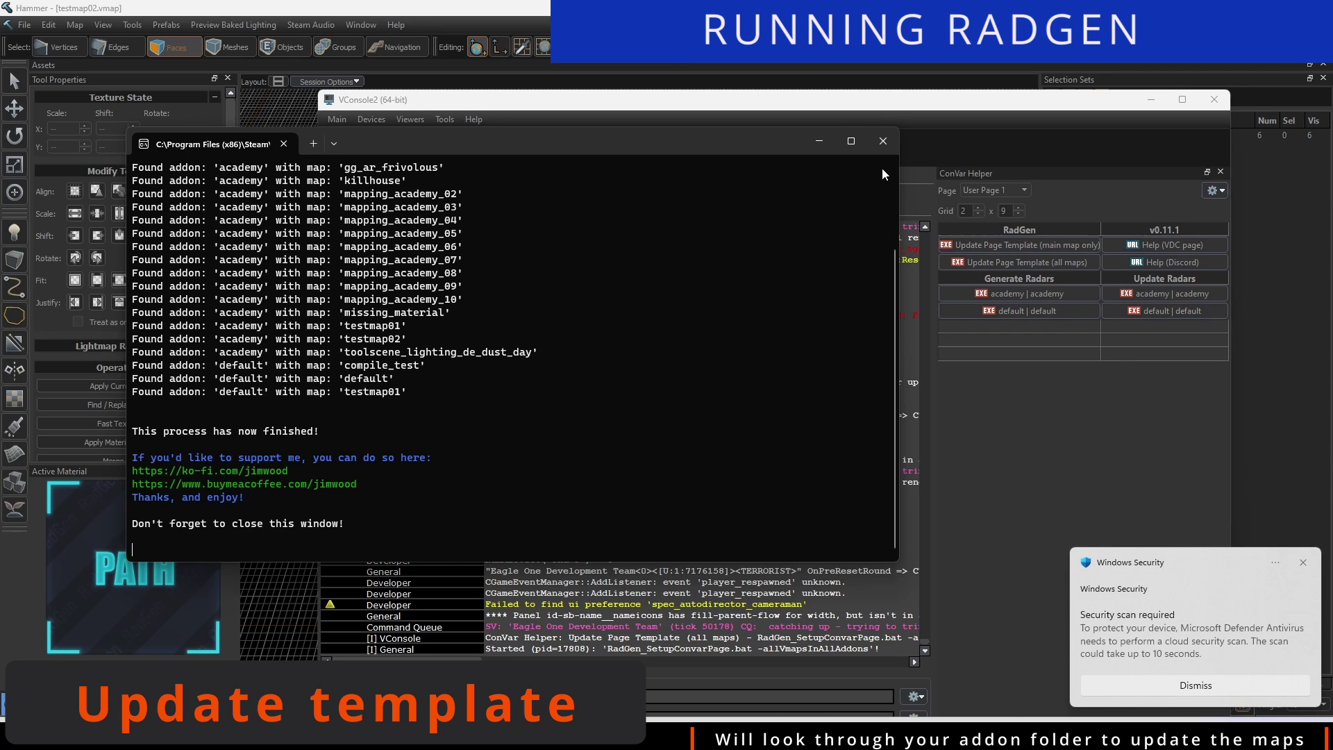
Close the finished RadGen console and import the updated RadGen_vconsole_template_v0.11.1 into User Page 1 of the ConVar Helper
click(882, 141)
click(1212, 190)
click(1206, 223)
click(1214, 685)
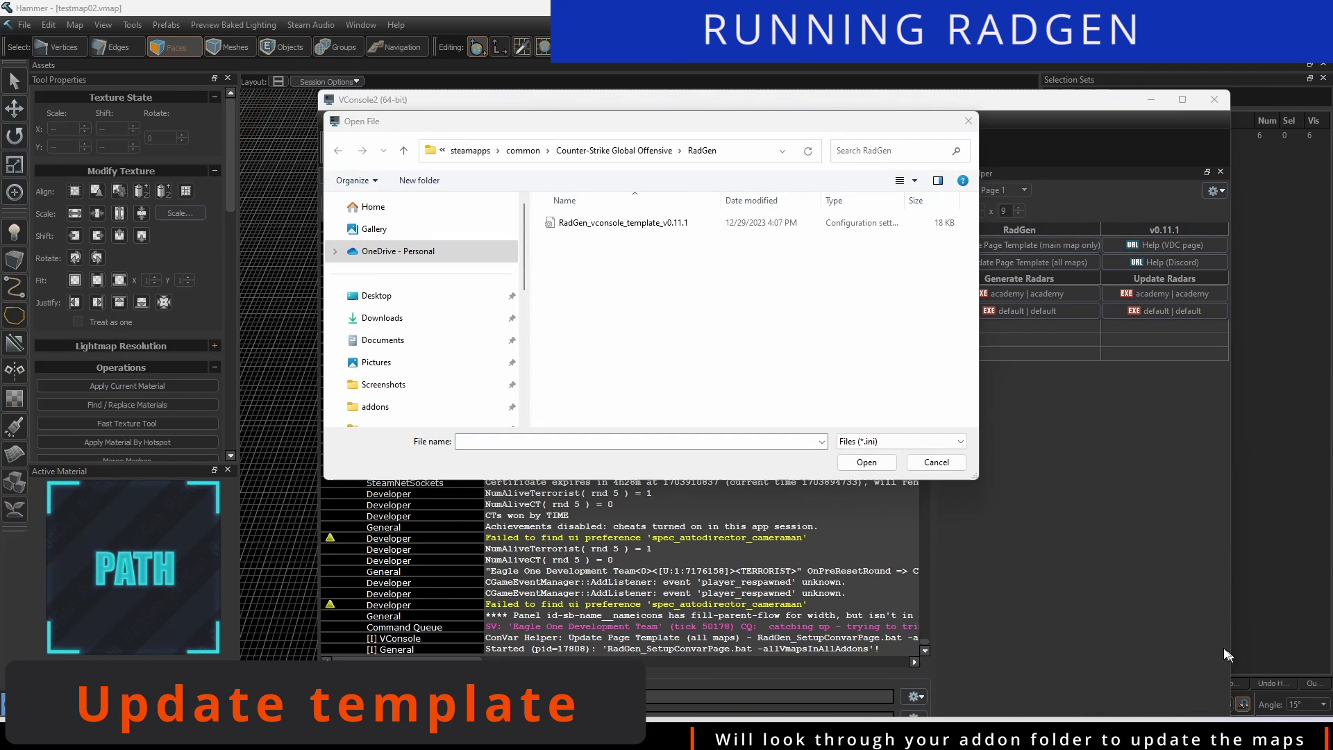
double_click(623, 223)
drag(1000, 102, 993, 67)
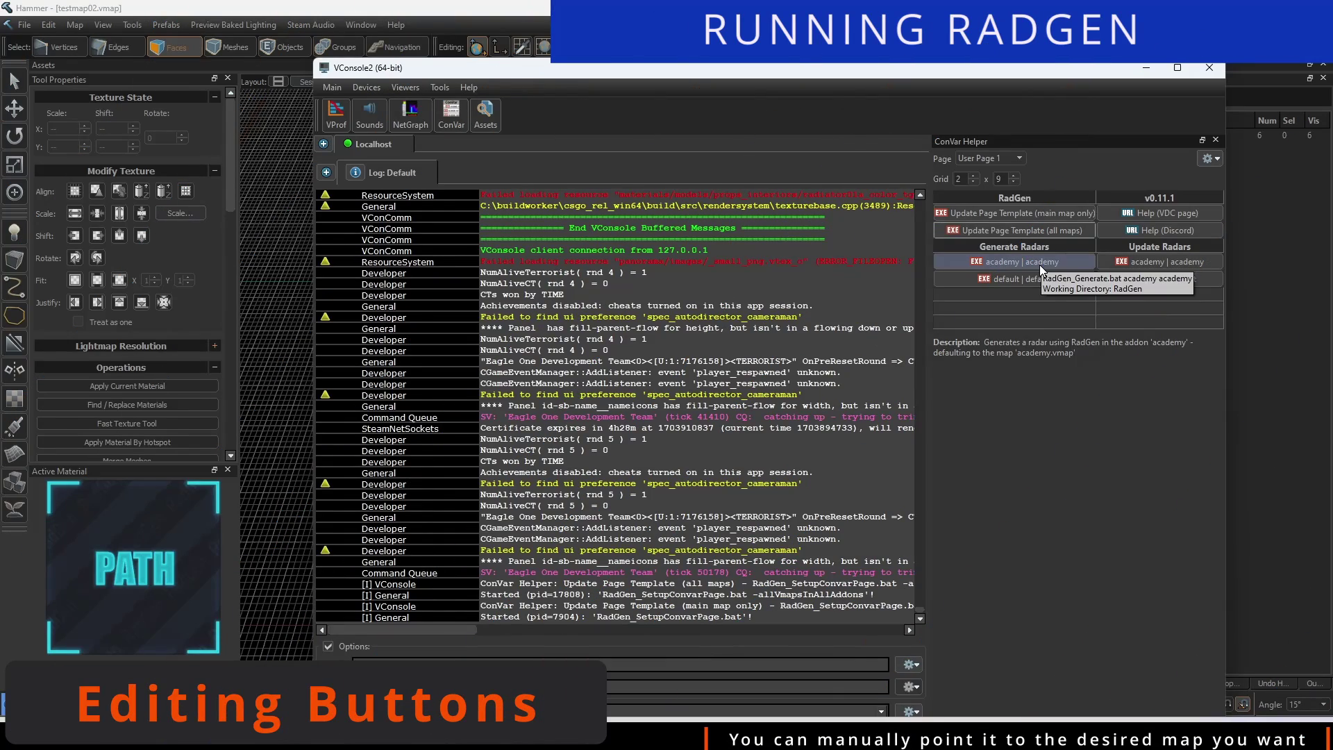
Edit the academy entry under Generate Radars to run "RadGen_Generate.bat academy testmap02" with the label "academy | Test Map 02"
click(1039, 264)
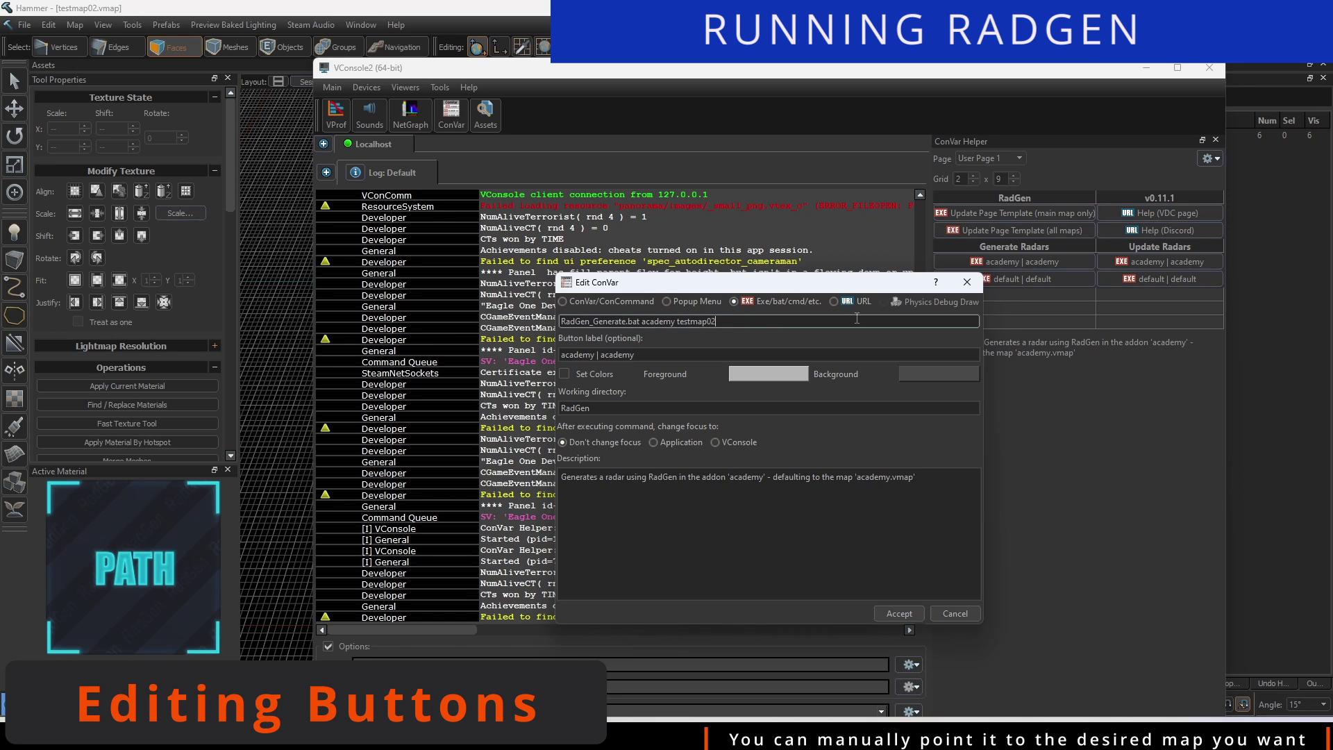
double_click(627, 354)
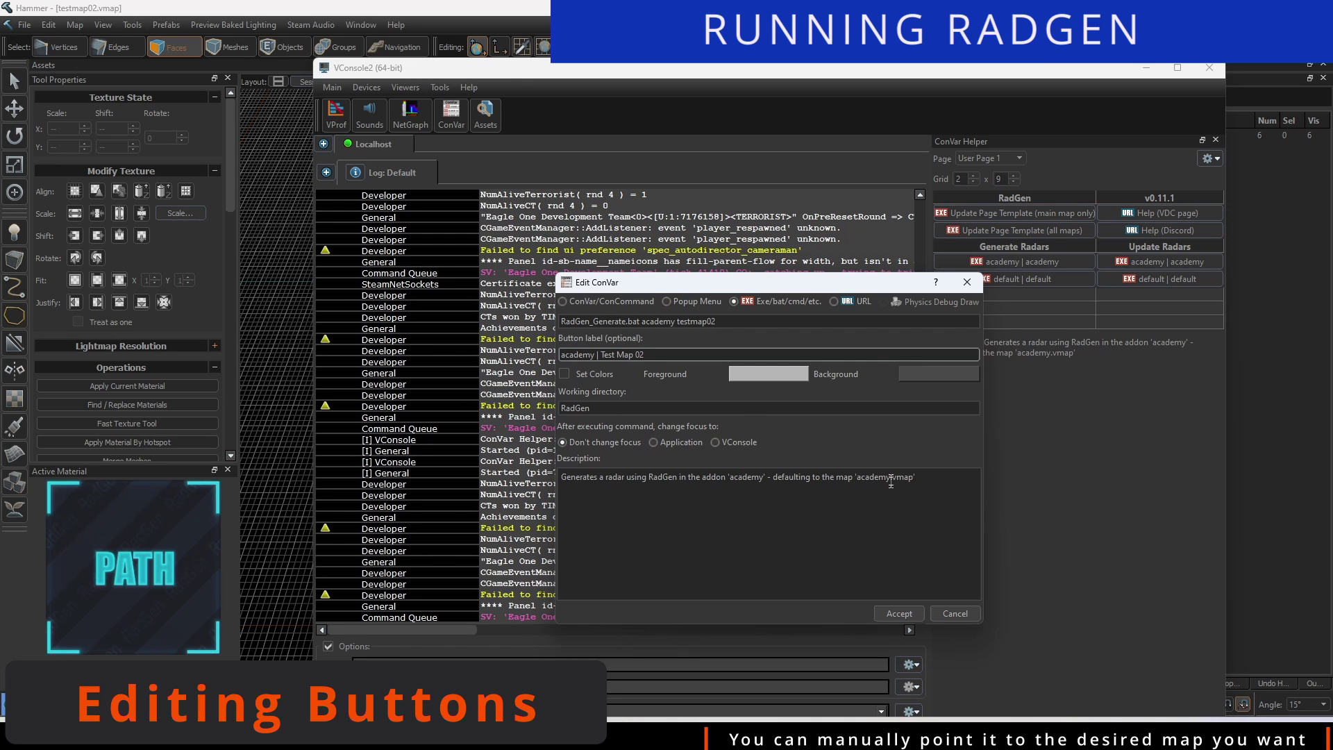
click(899, 614)
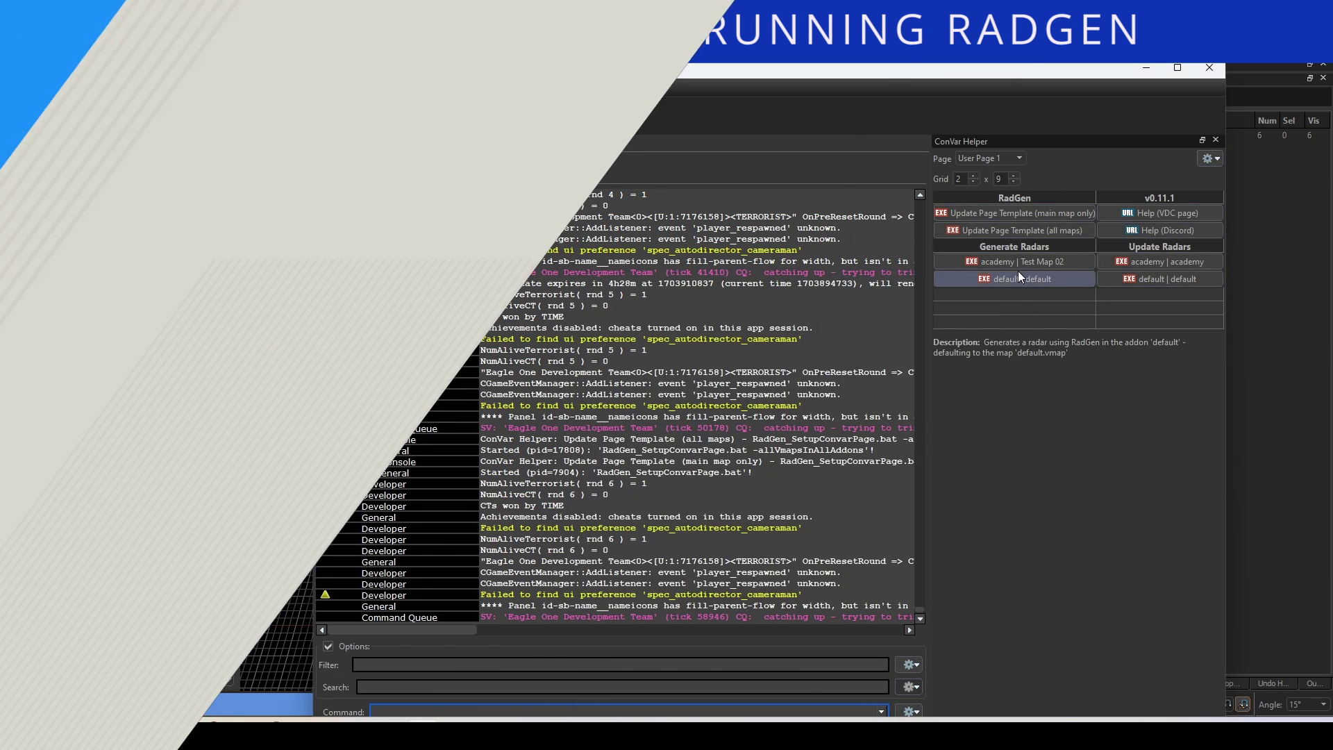
Generate the radar for academy | Test Map 02 and dismiss the Windows Security scan notice
click(1019, 262)
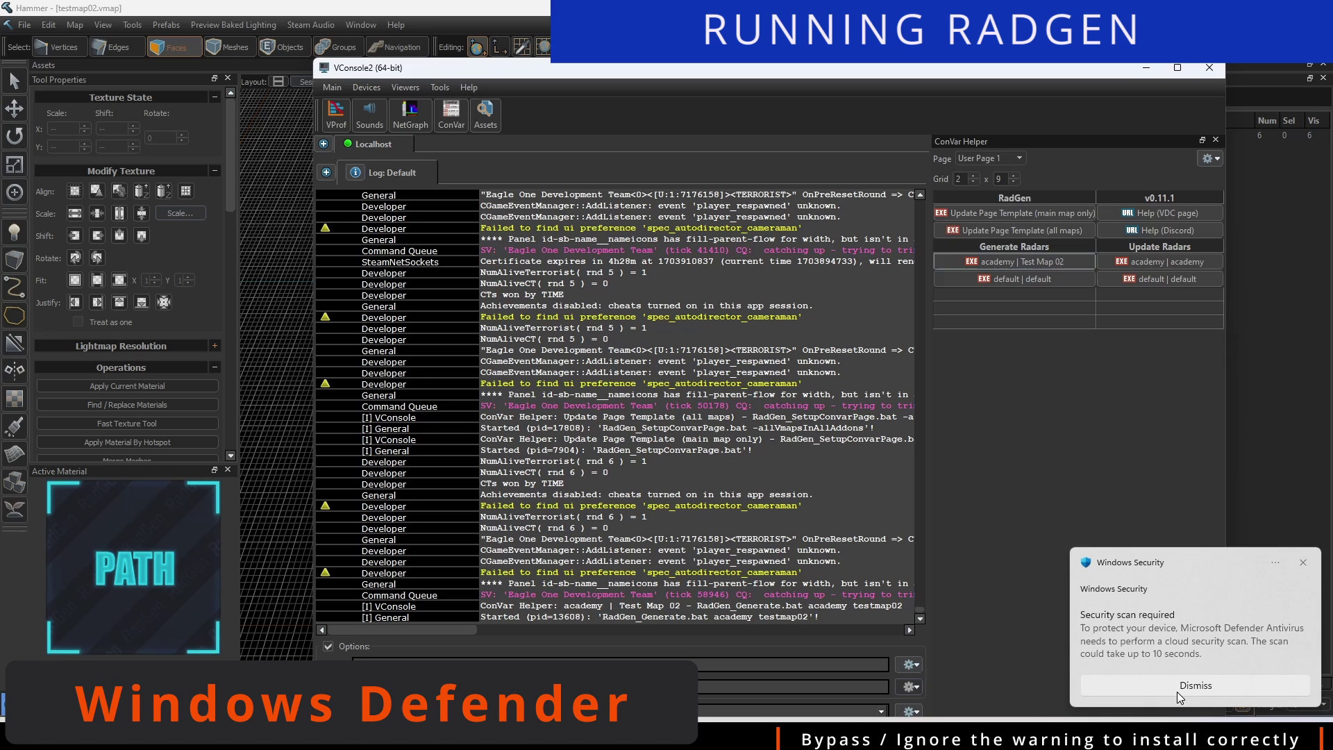
click(1177, 693)
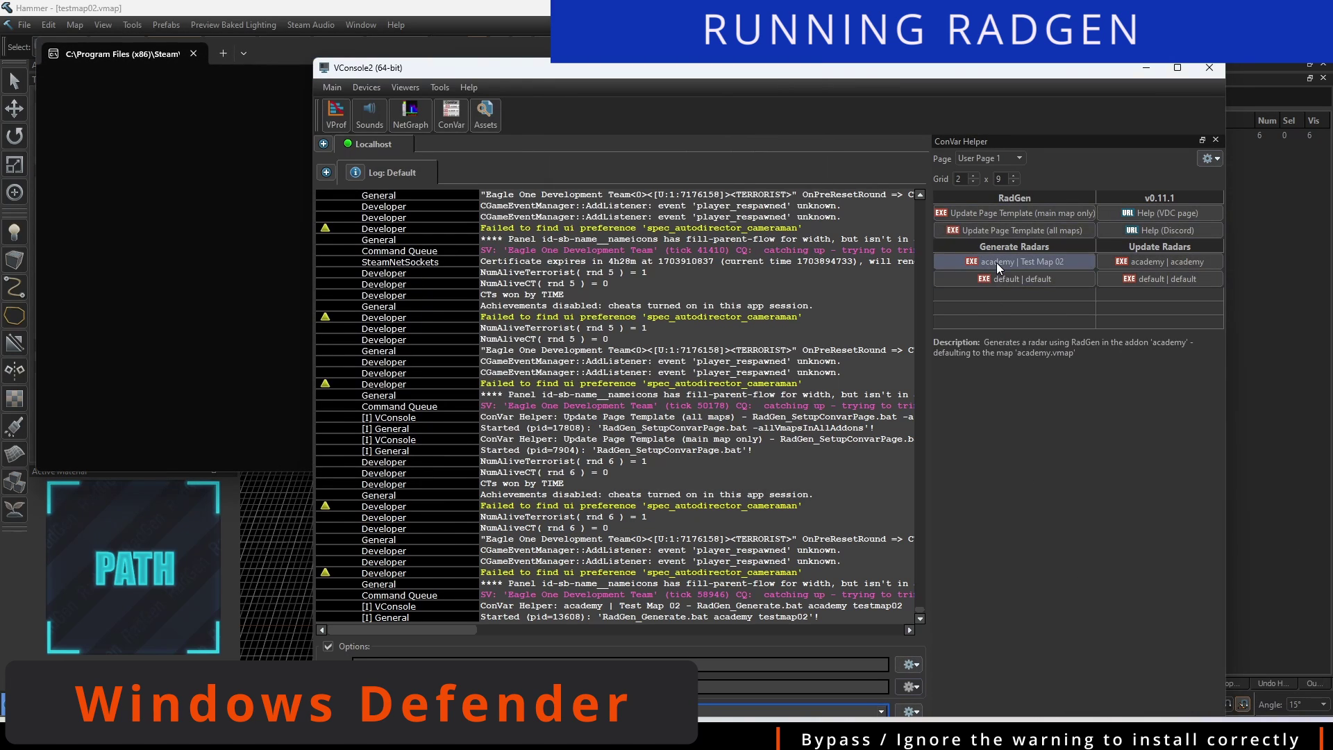
click(99, 284)
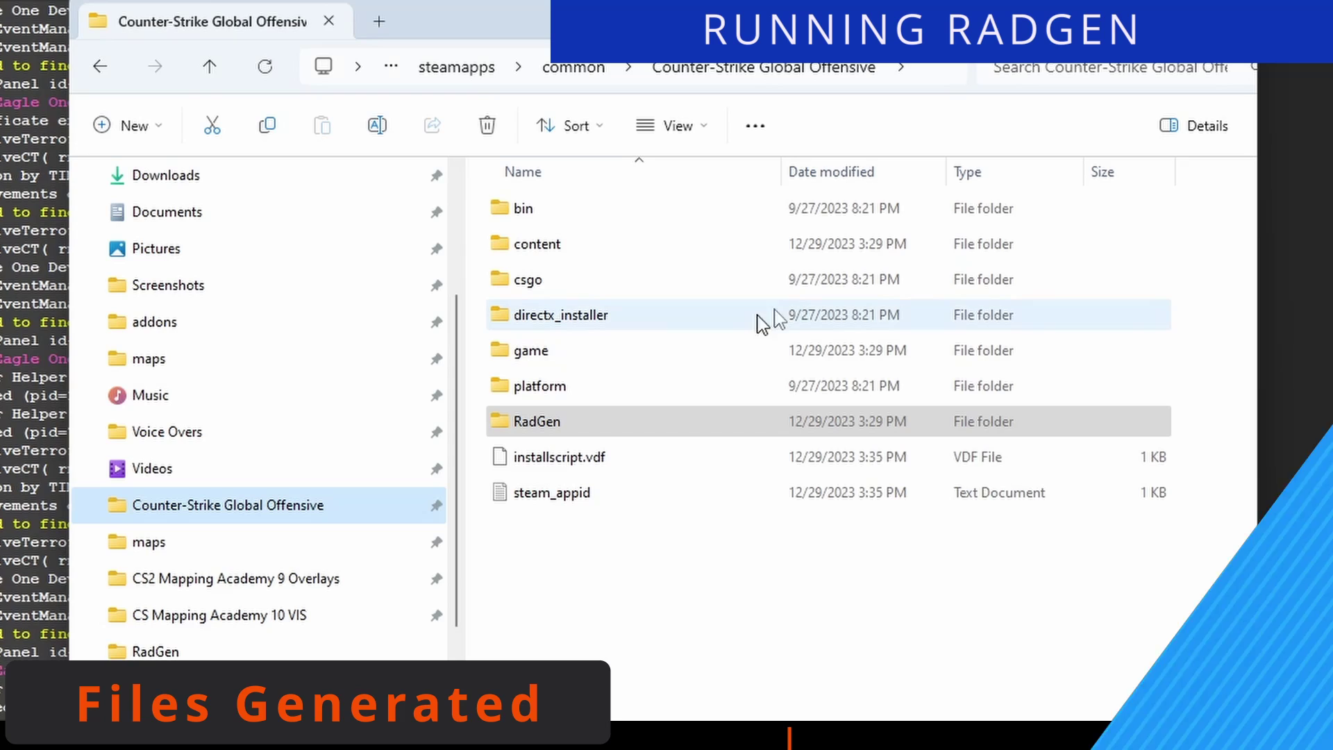
Look through the maps folder under content\csgo_addons\academy and return to the academy folder
double_click(543, 243)
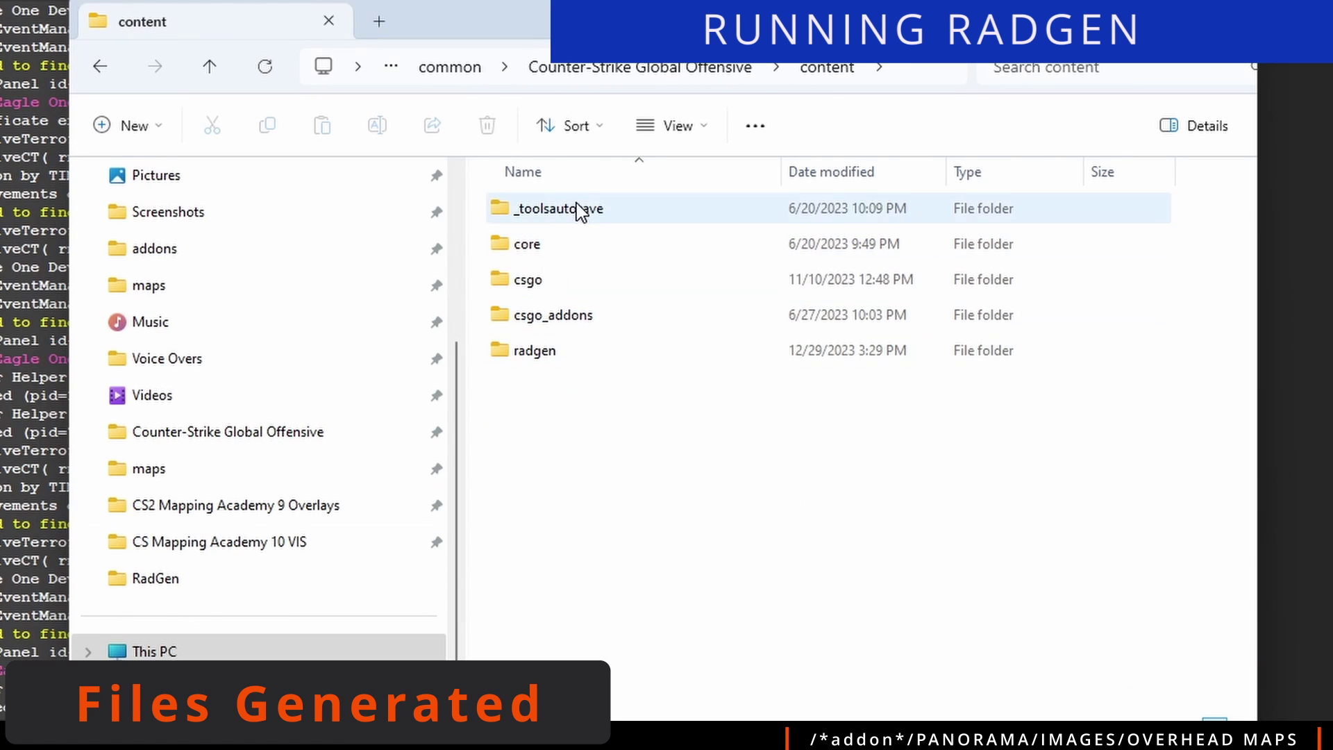
double_click(551, 316)
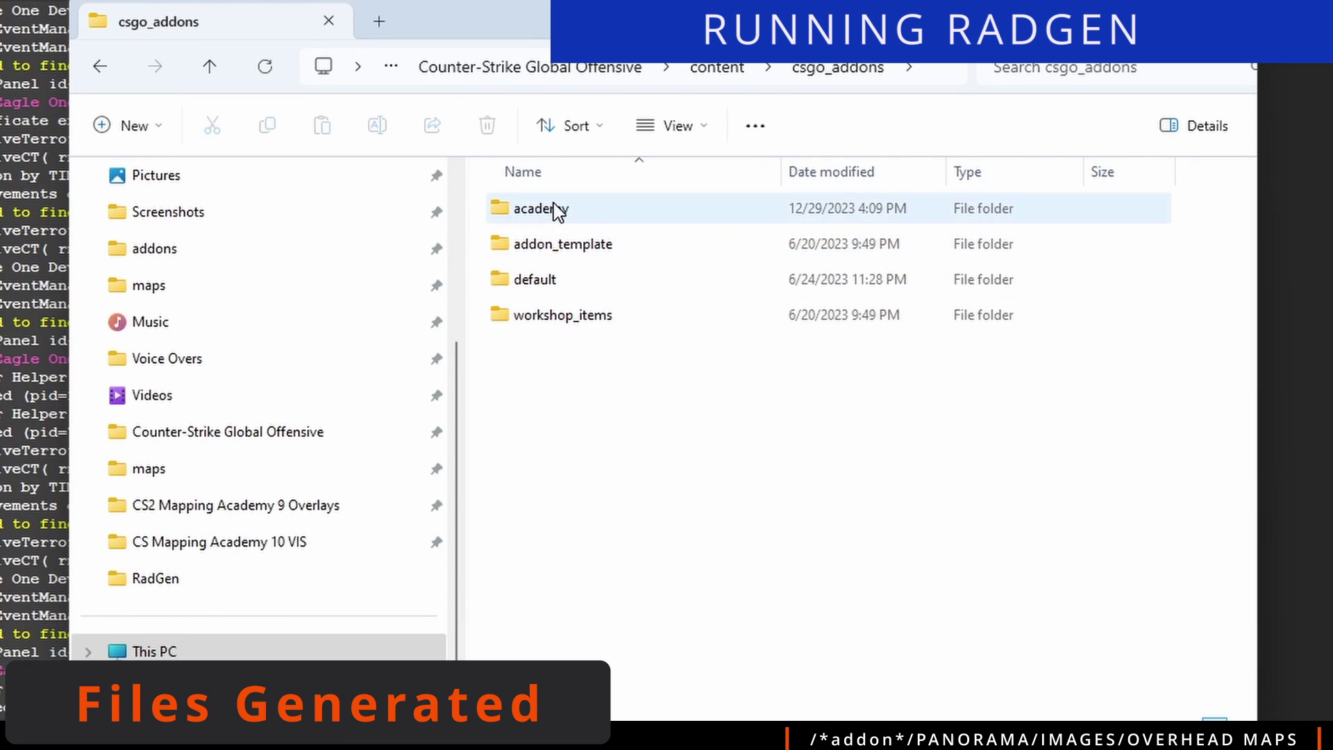
double_click(556, 209)
double_click(544, 240)
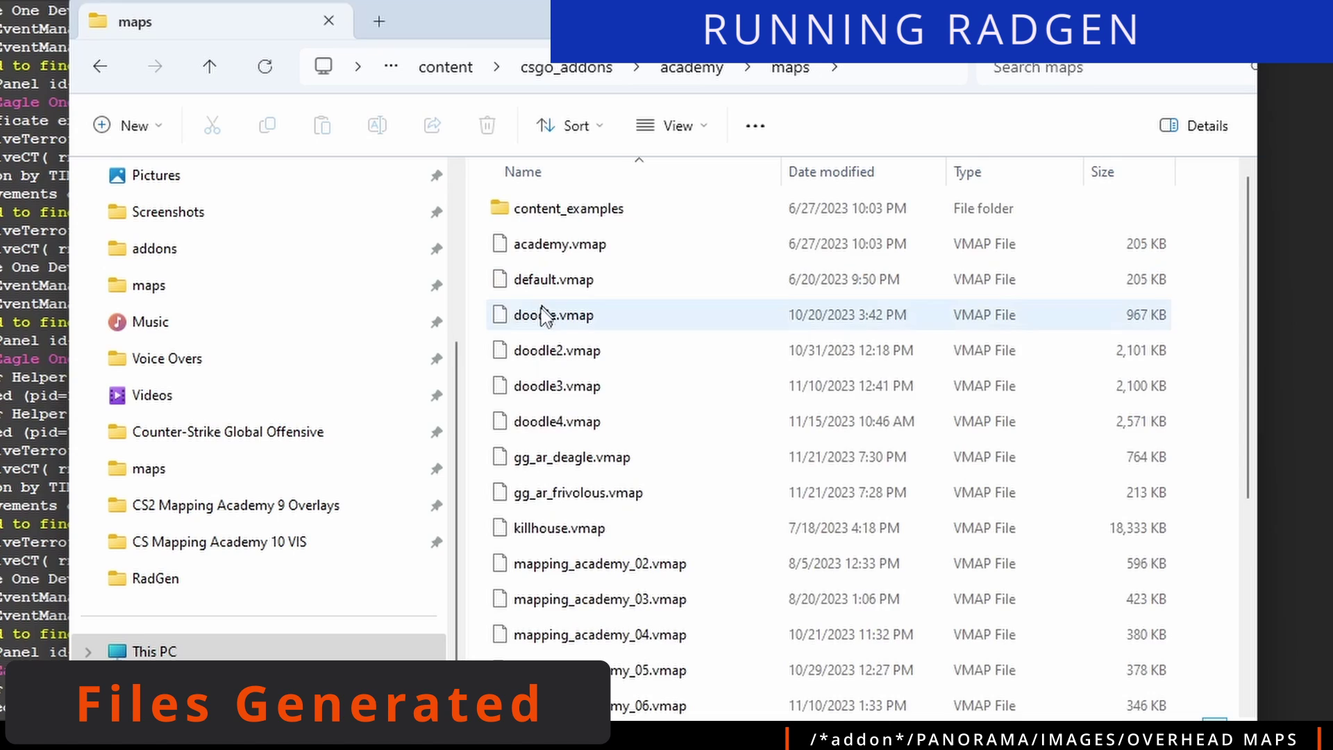
scroll(556, 480, down, 5)
key(alt+Left)
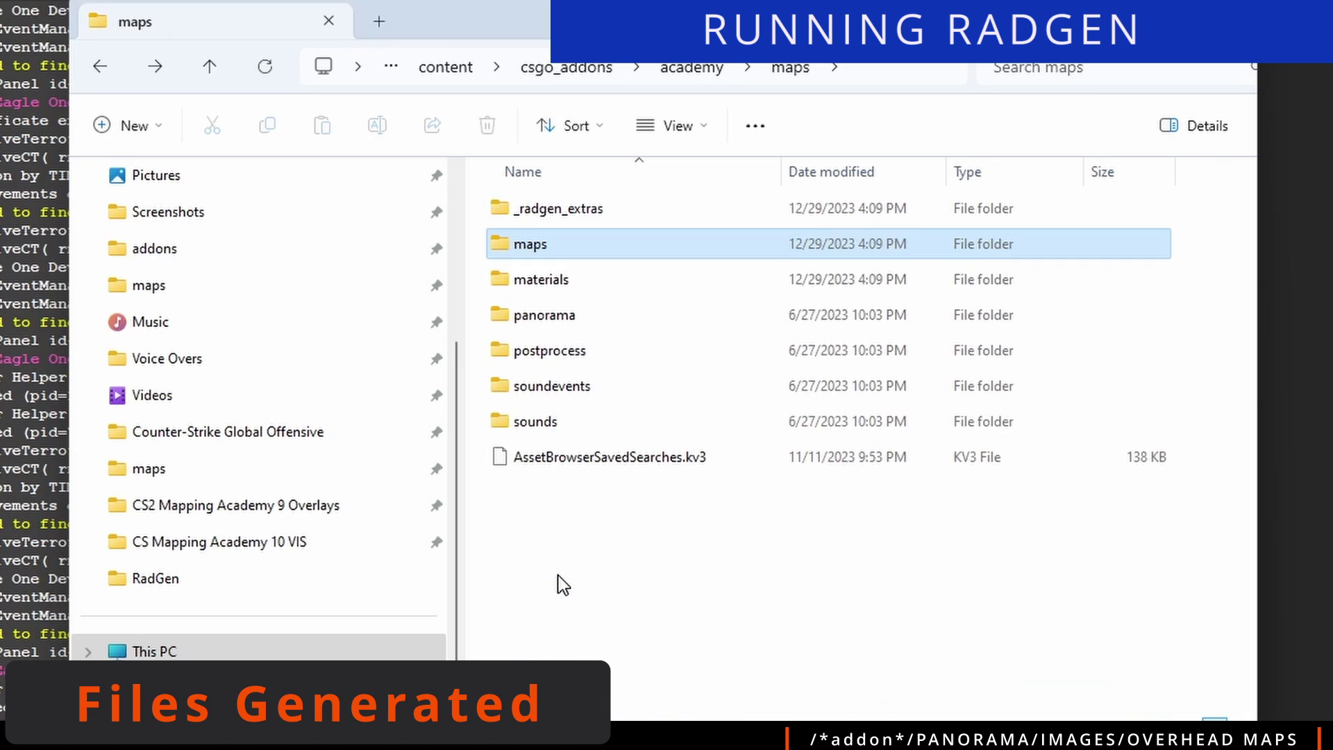
Open panorama\images\overheadmaps in the academy content folder to view the generated radar image files
double_click(573, 312)
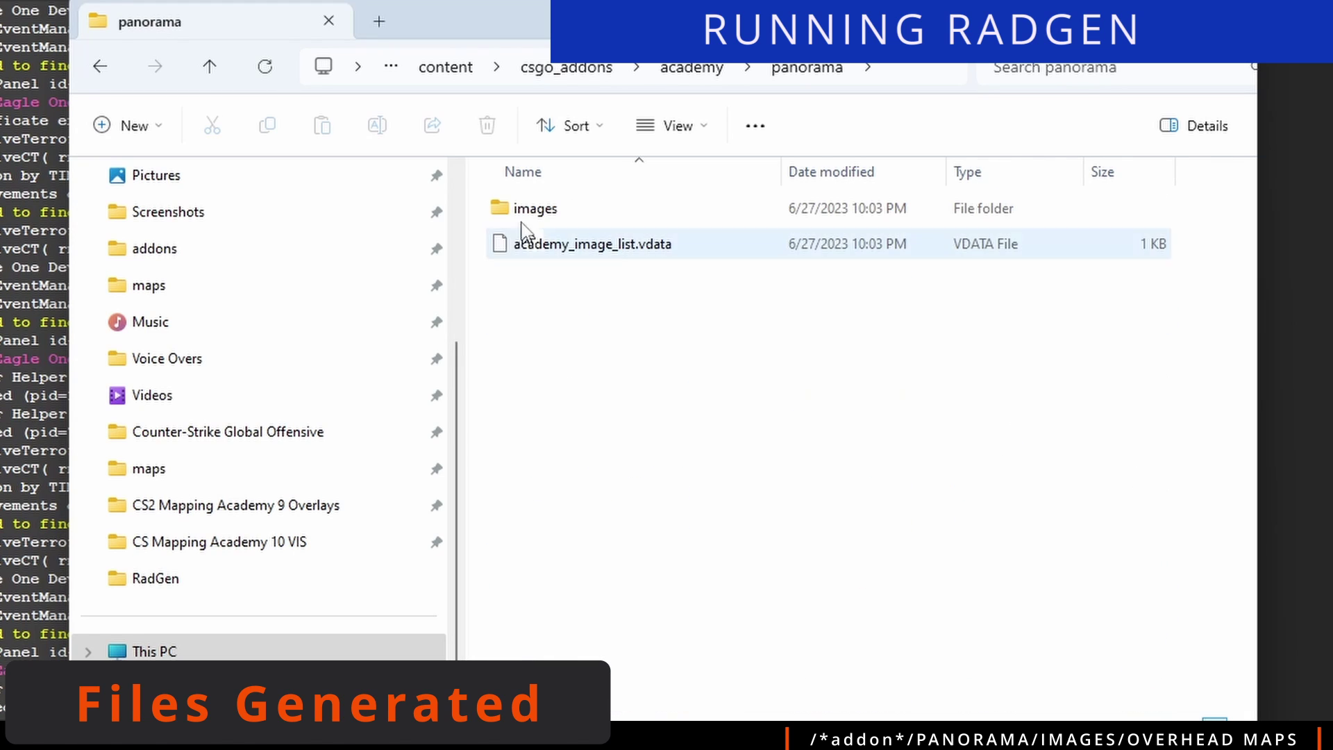
double_click(545, 214)
double_click(548, 210)
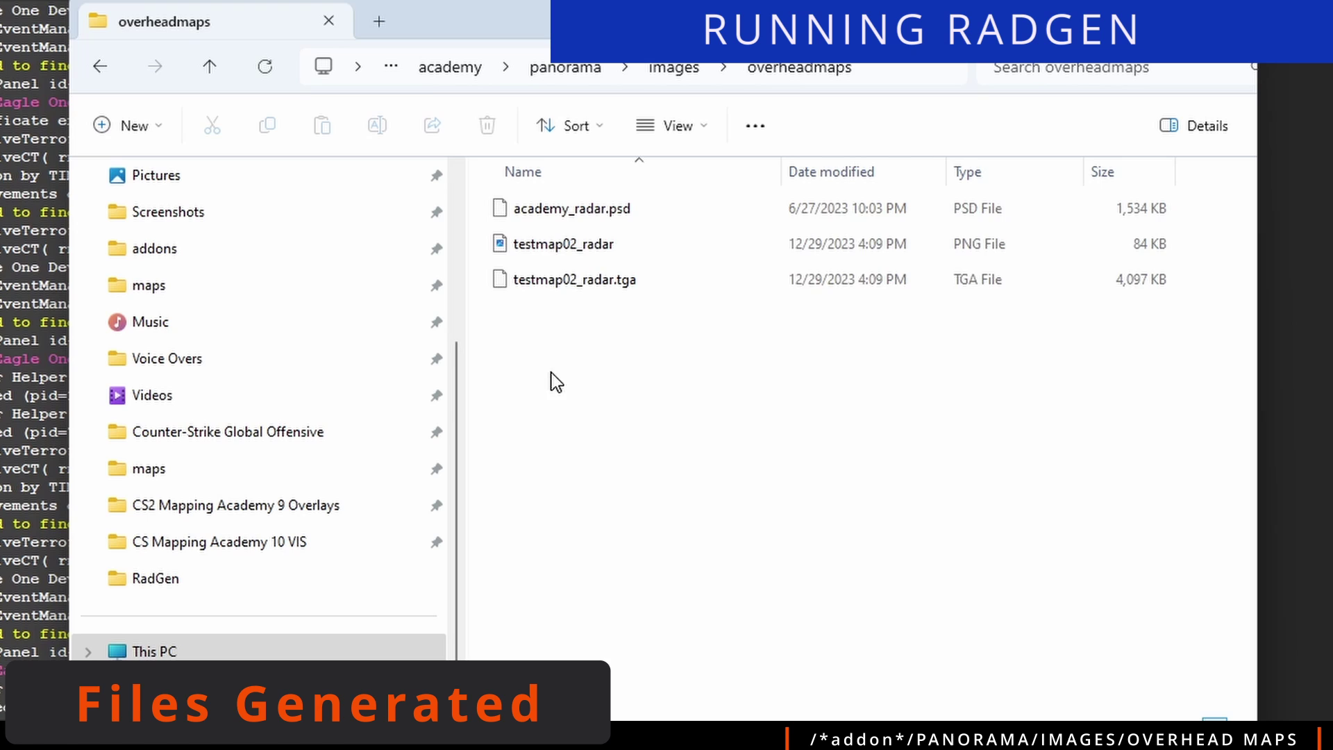
mouse_move(601, 245)
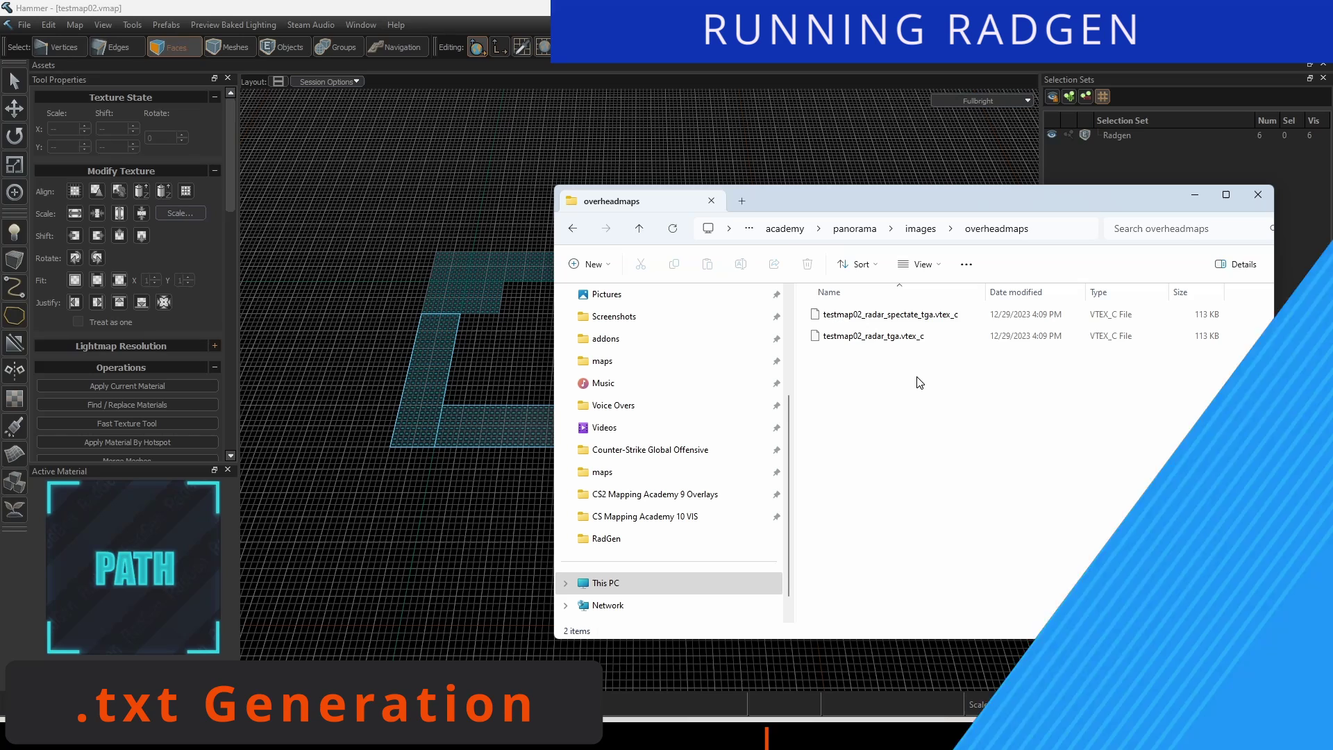
Open the testmap02 text file from resource\overviews in the game\csgo_addons\academy folder
key(alt+Up)
key(alt+Up)
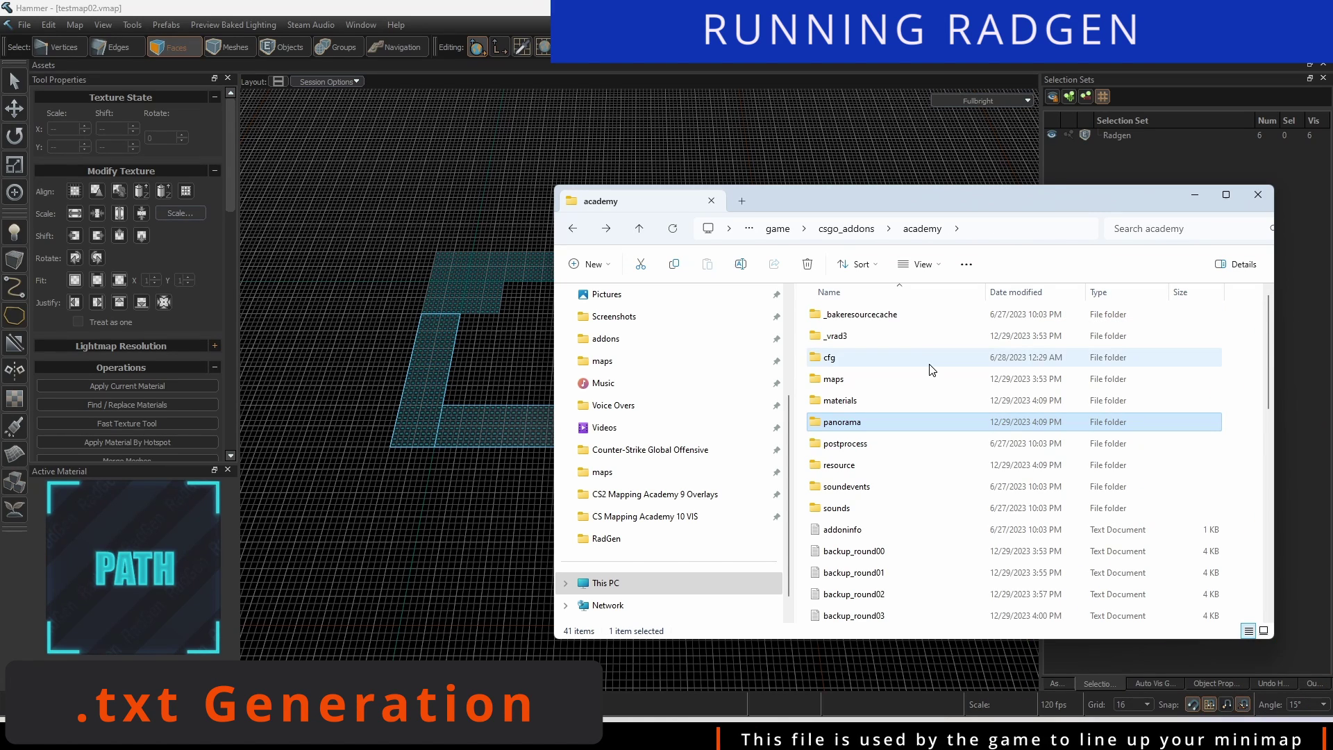
double_click(847, 469)
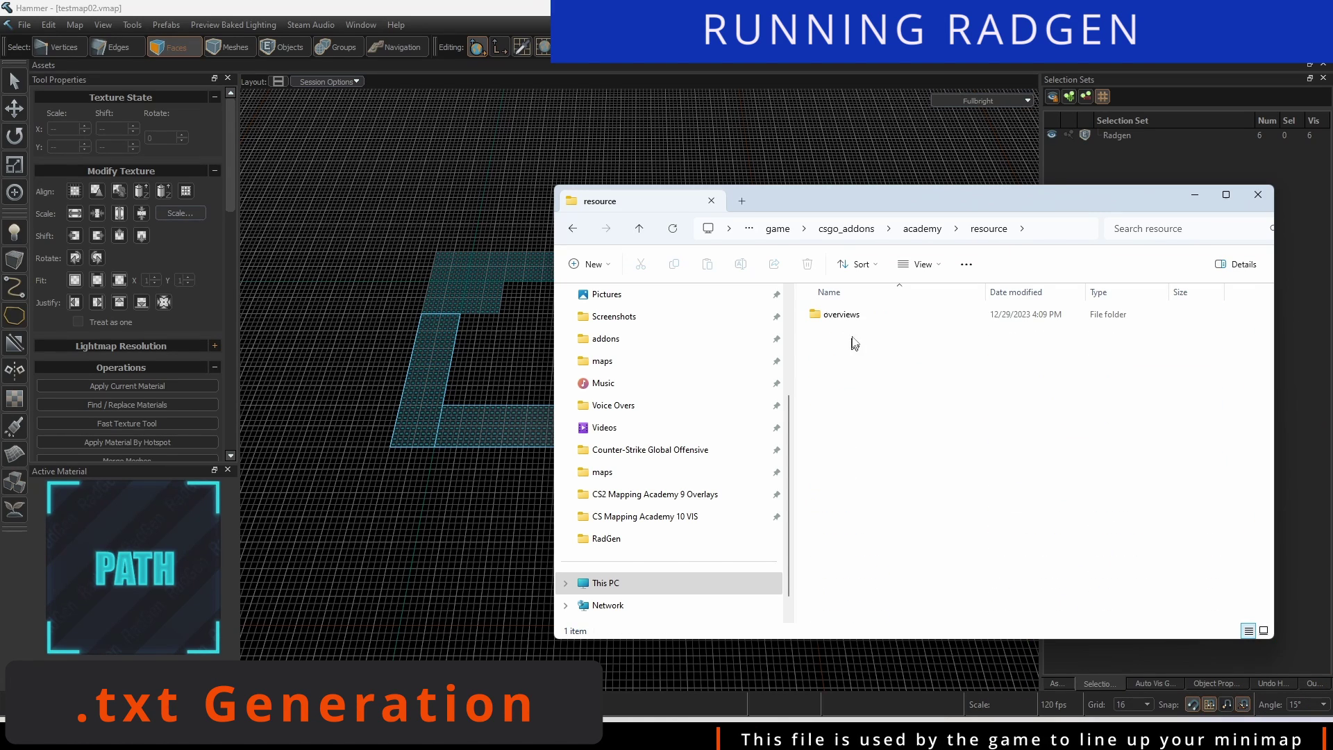
double_click(859, 317)
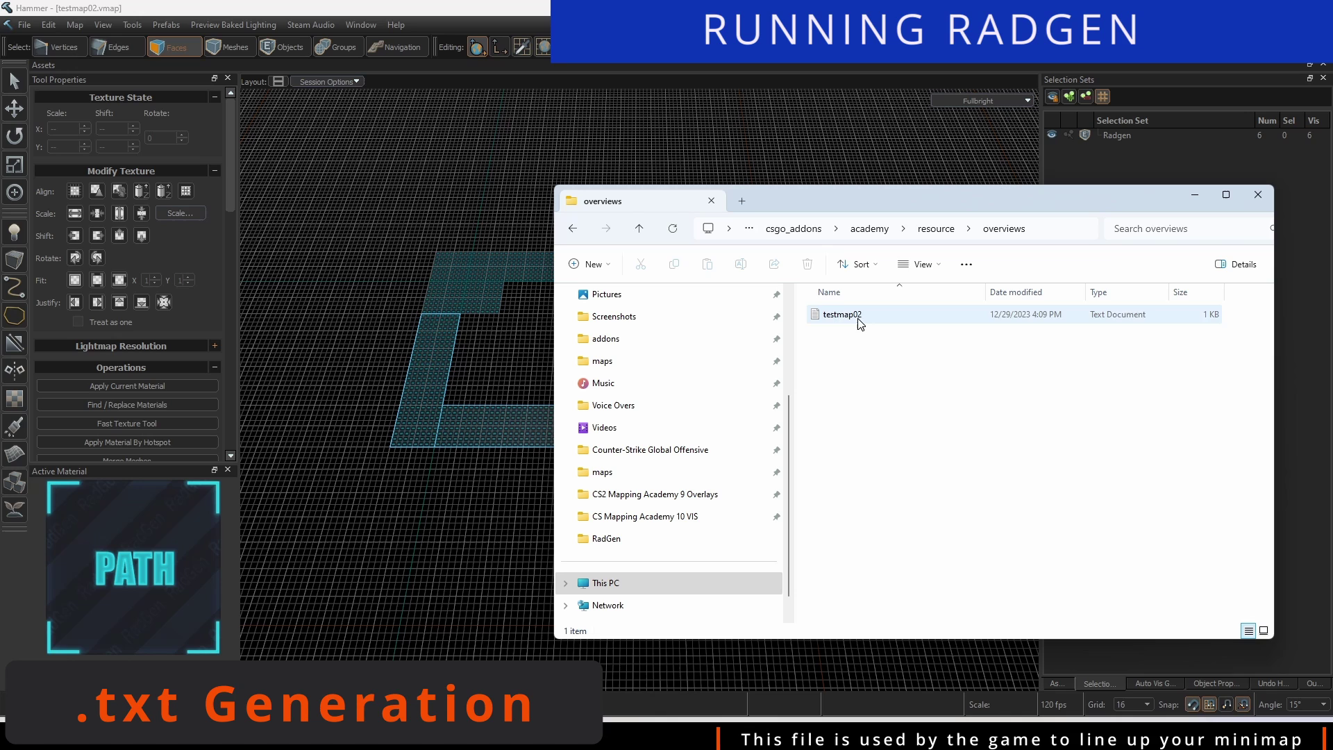
double_click(859, 316)
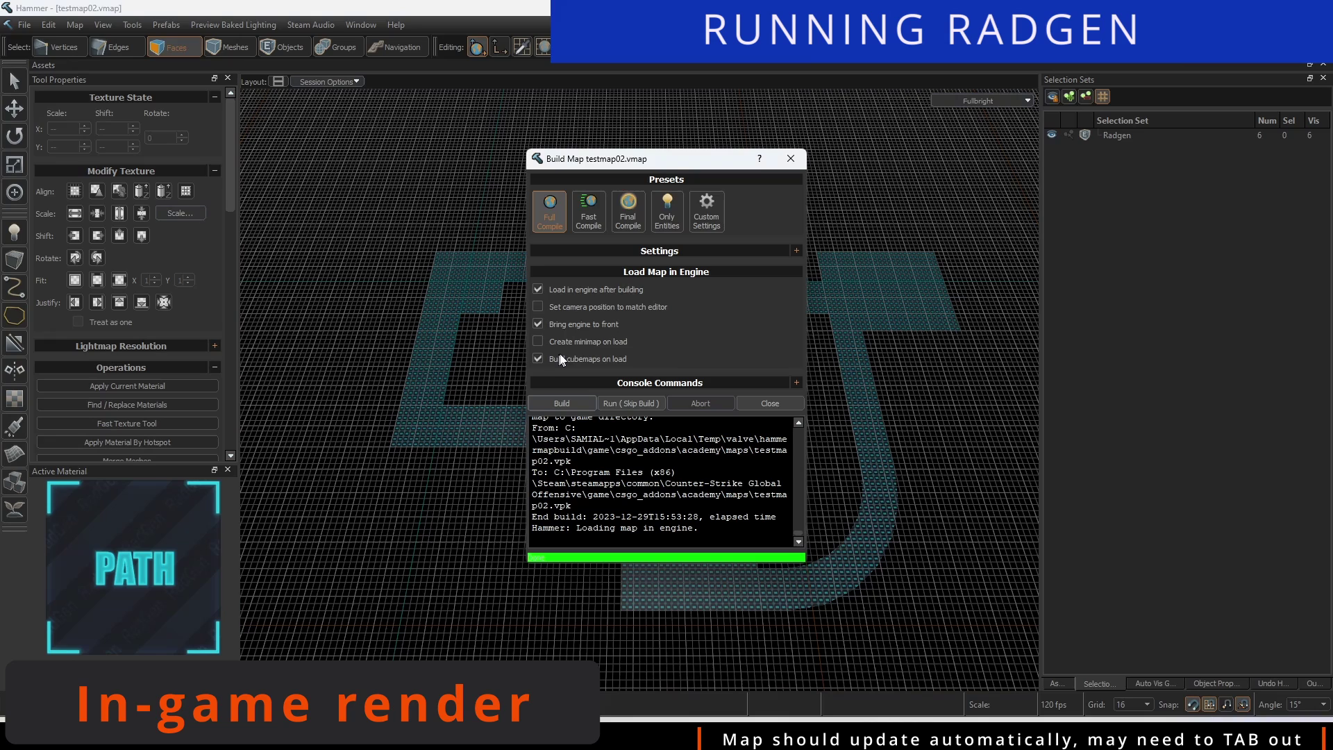
Run testmap02 in the engine without rebuilding, join the Terrorists, and check the radar in the game
click(611, 405)
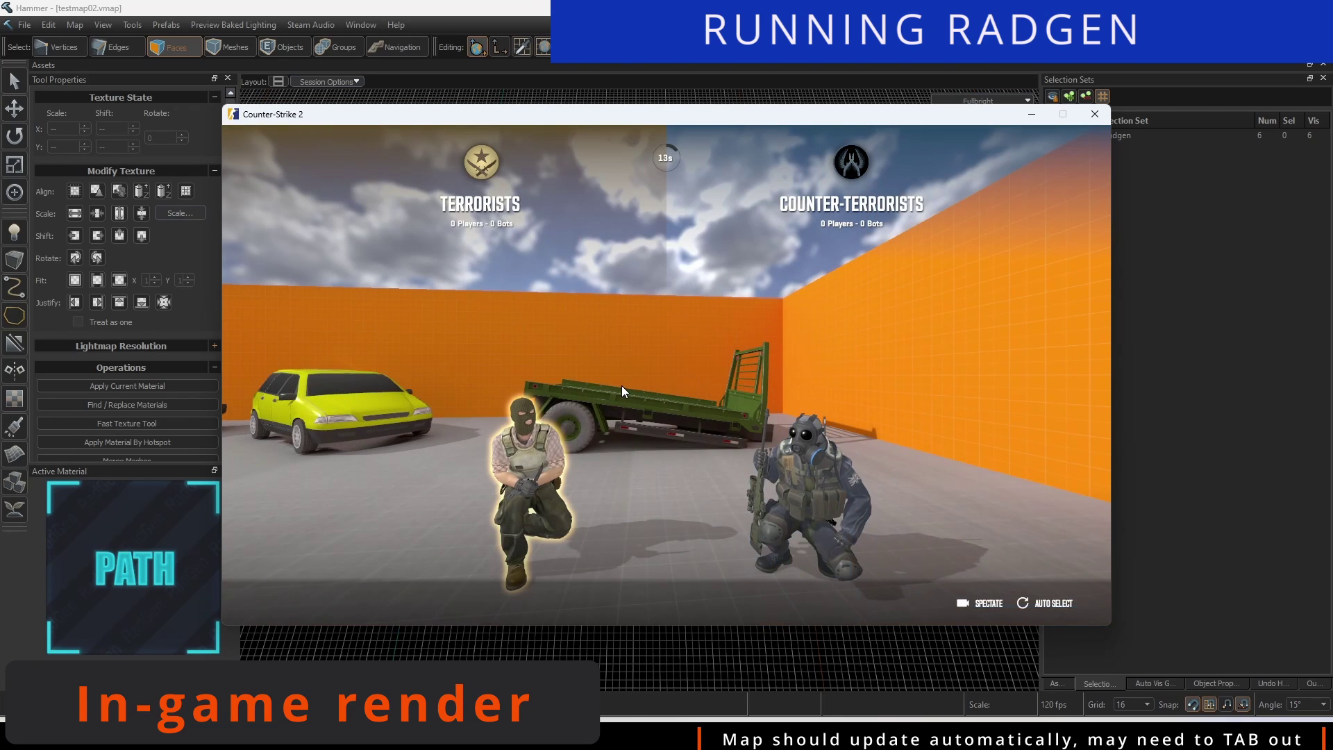
click(622, 385)
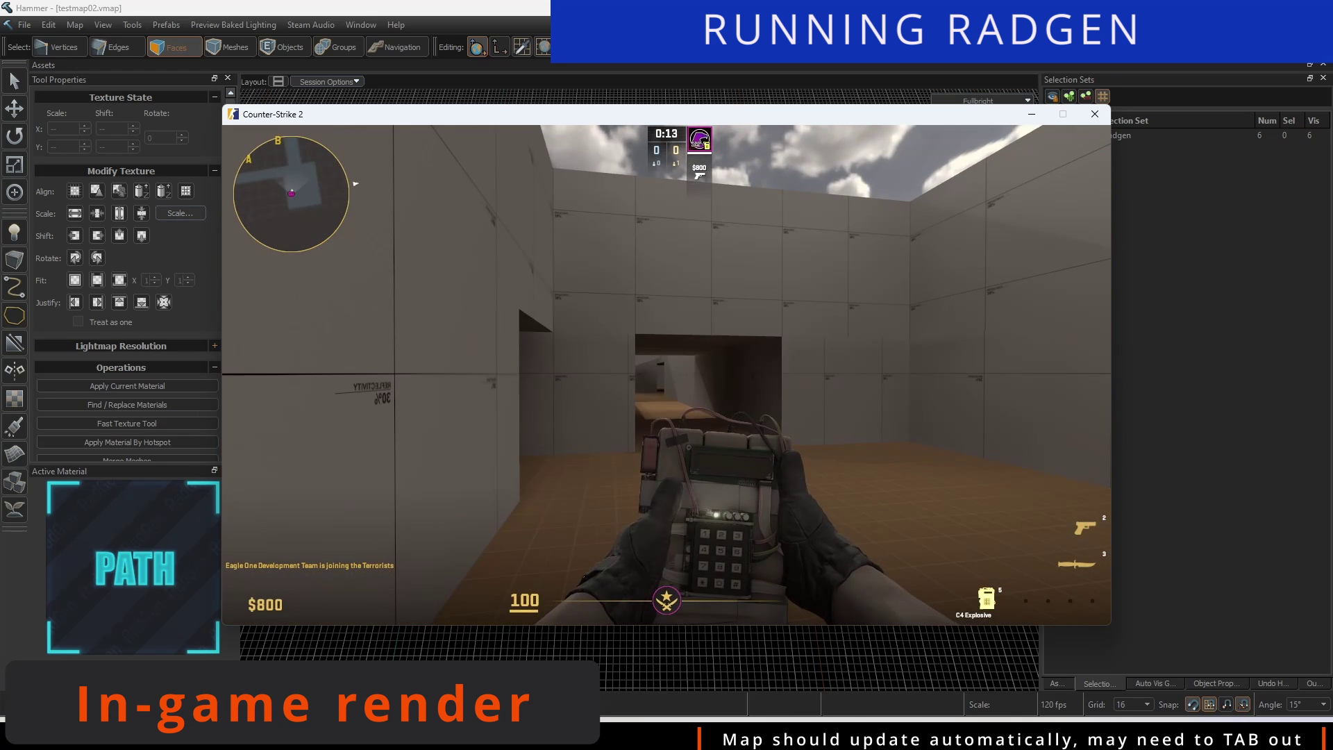
key(2)
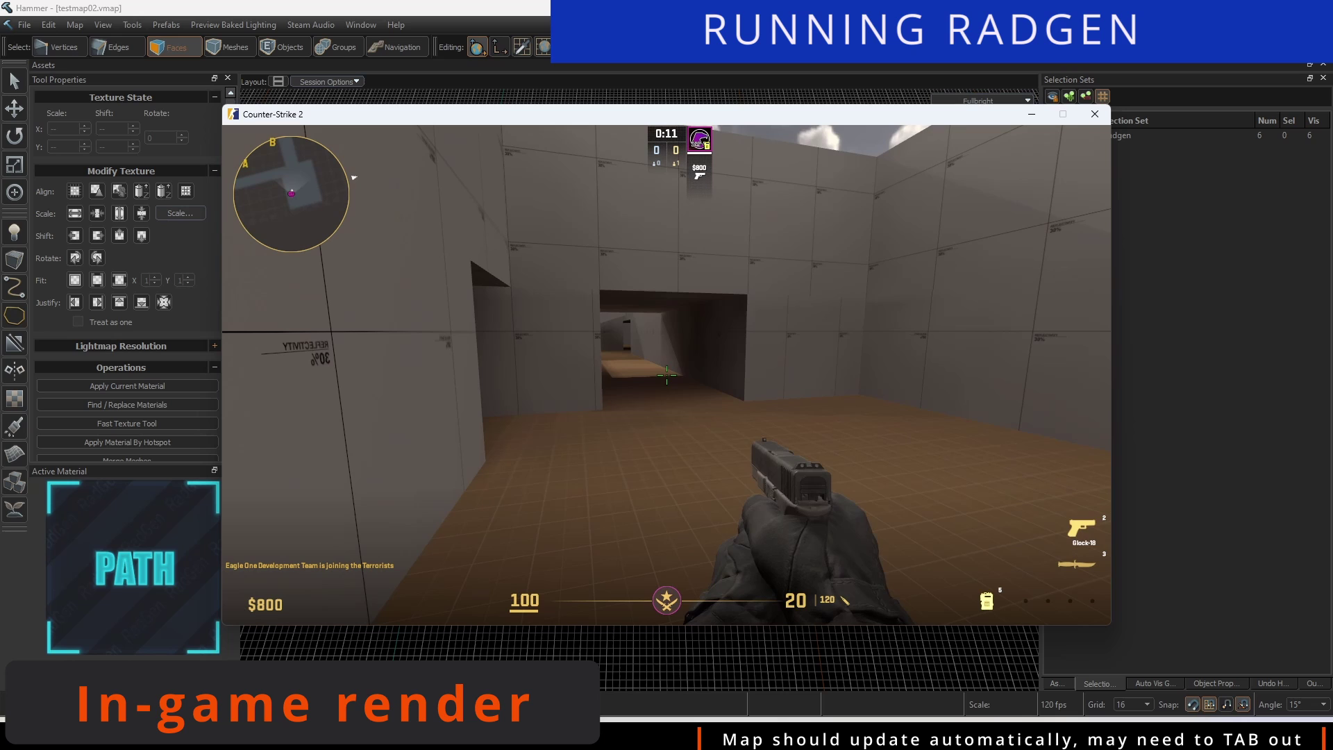
key(Tab)
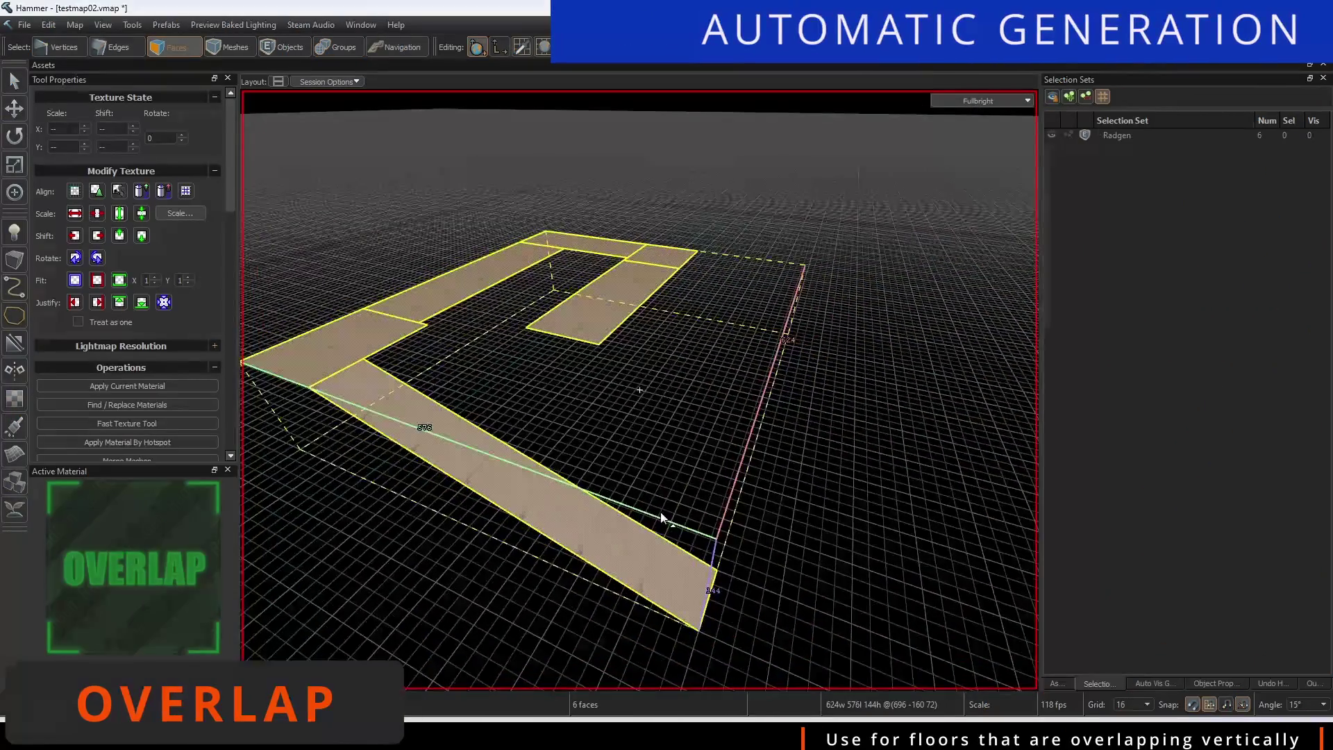
Apply the OVERLAP material to the six selected floor faces
key(shift+t)
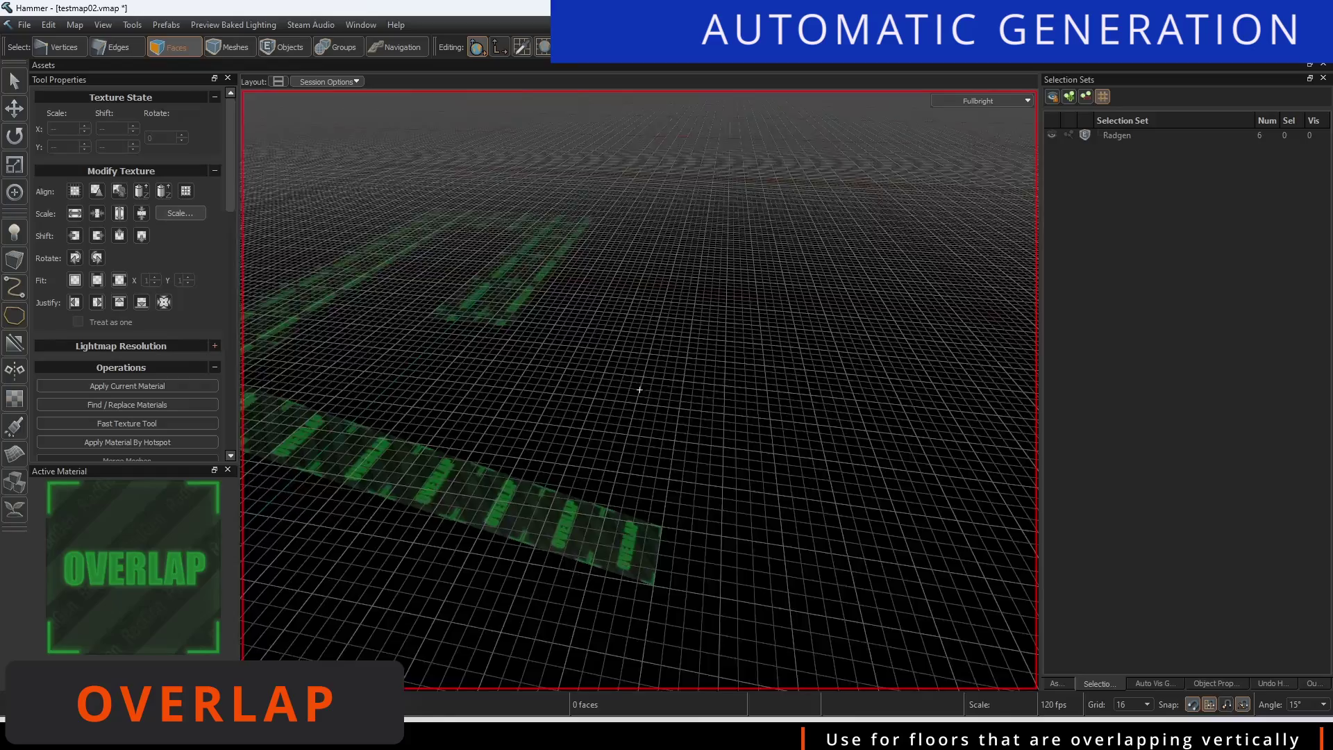
mouse_move(784, 386)
right_down()
mouse_move(756, 361)
mouse_move(736, 375)
mouse_move(781, 386)
right_up()
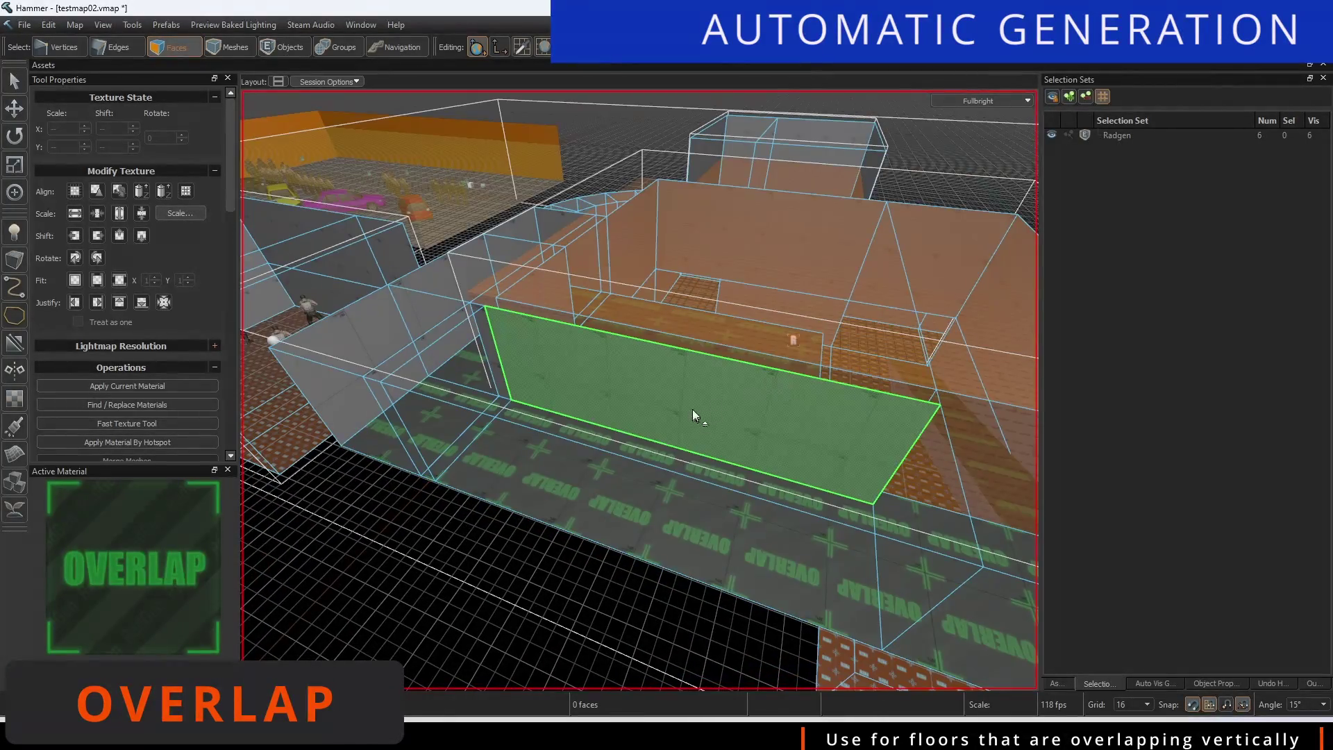
right_drag(692, 410, 494, 480)
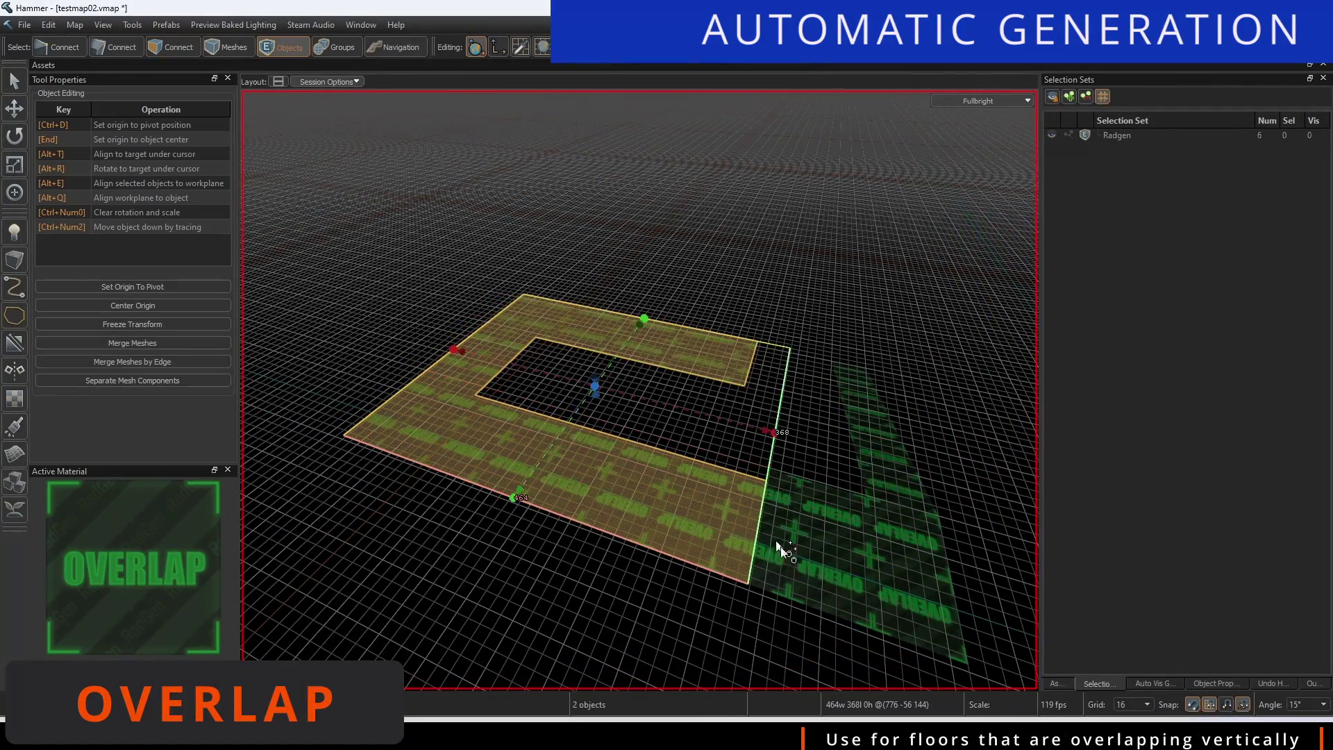
Add the four OVERLAP floor meshes to the Radgen selection set and make the set visible
ctrl+click(779, 545)
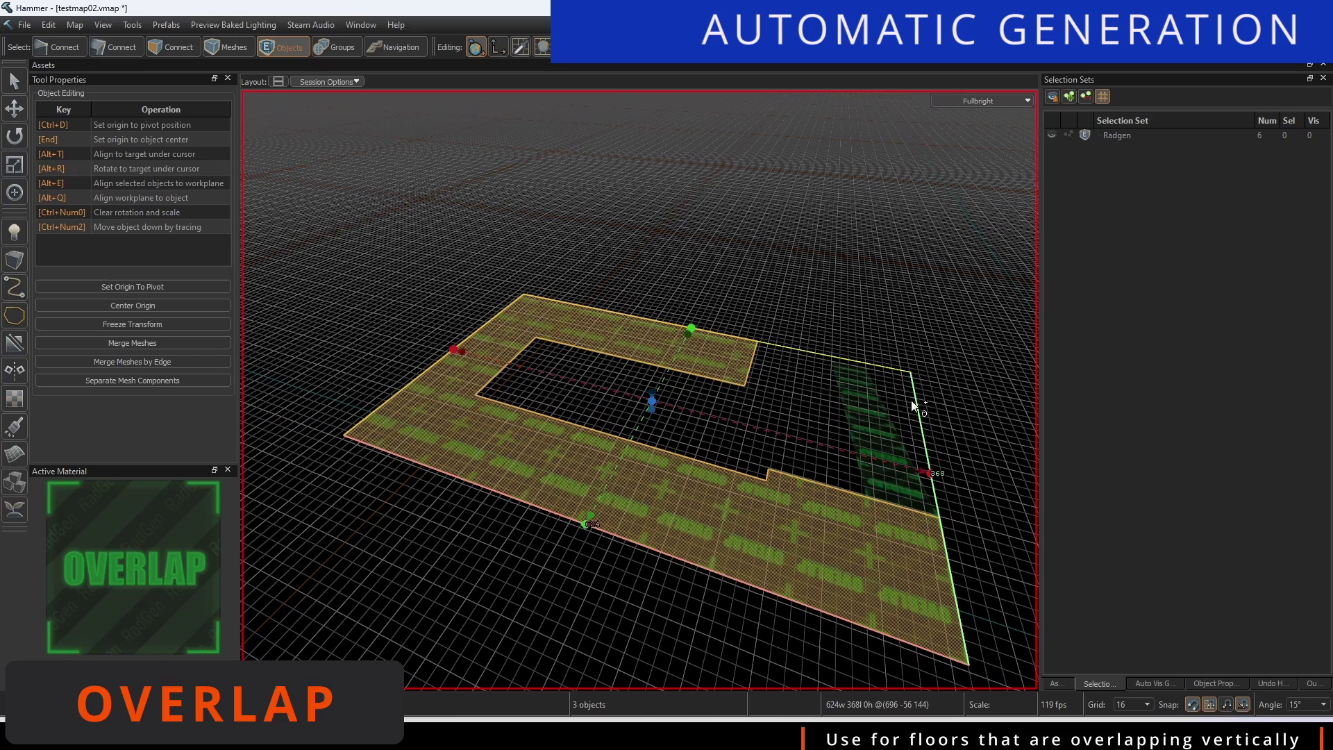
ctrl+click(911, 400)
right_click(1103, 137)
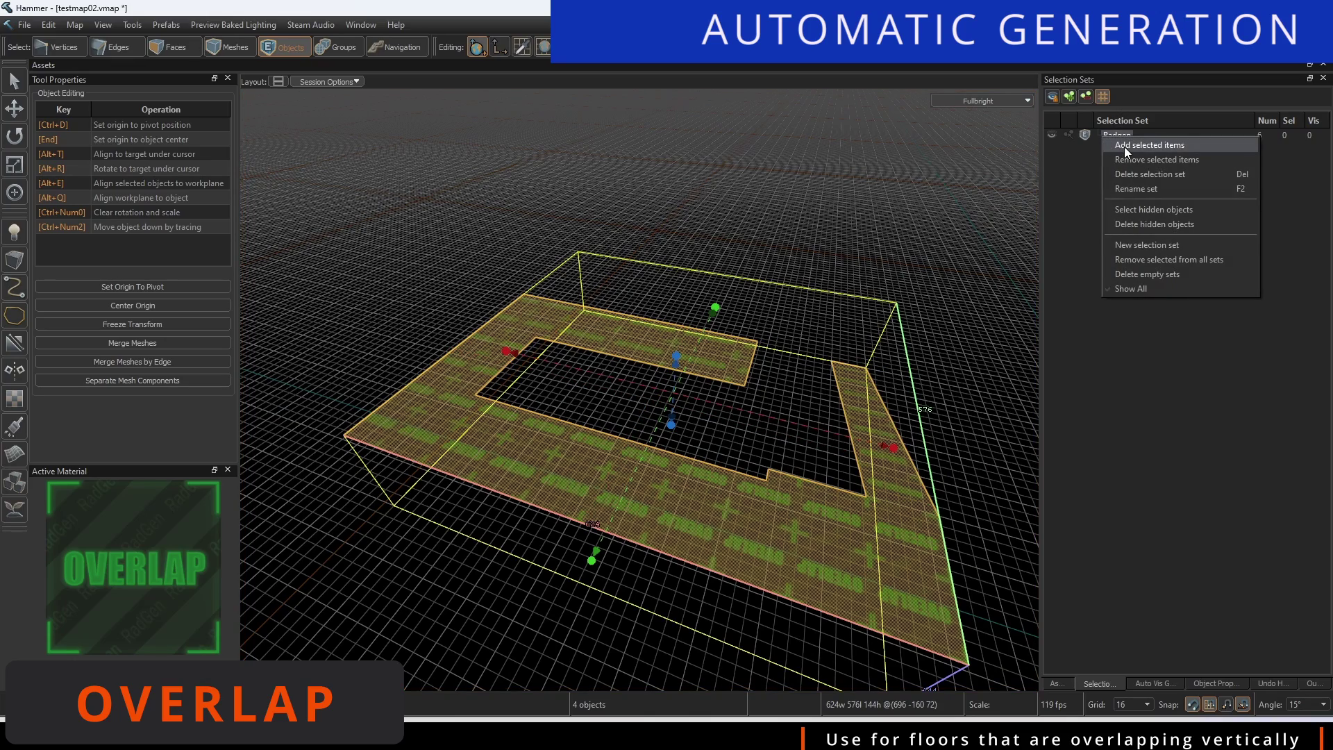
click(1123, 146)
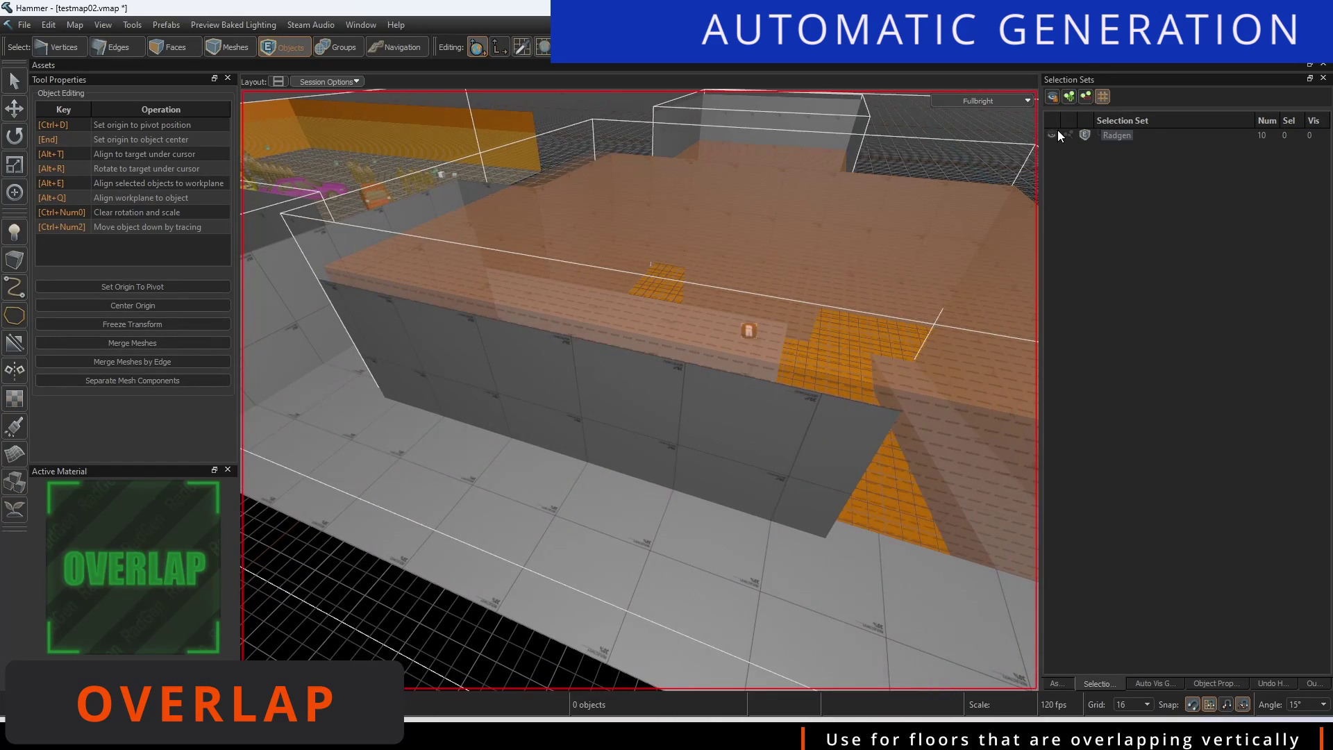
click(1052, 135)
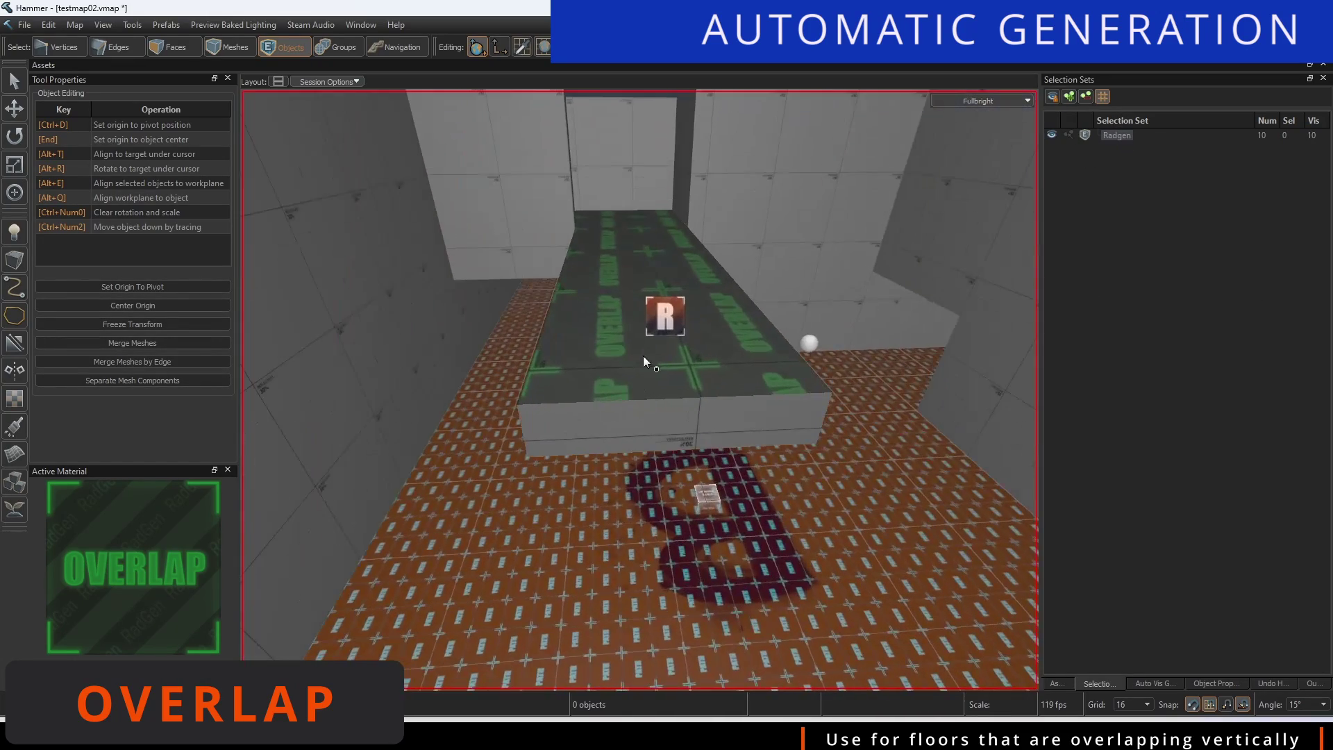
Save the map, switch to VConsole and generate the academy | Test Map 02 radar again
key(ctrl+s)
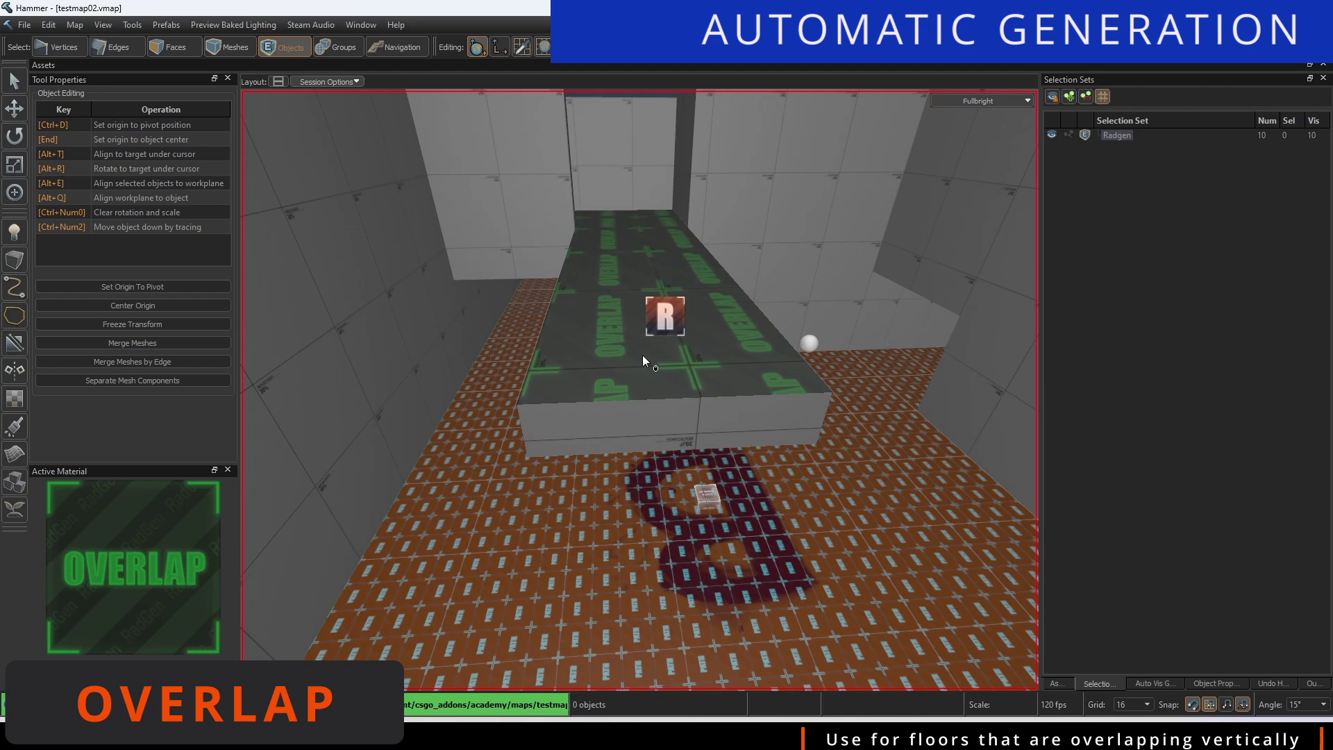
mouse_move(448, 721)
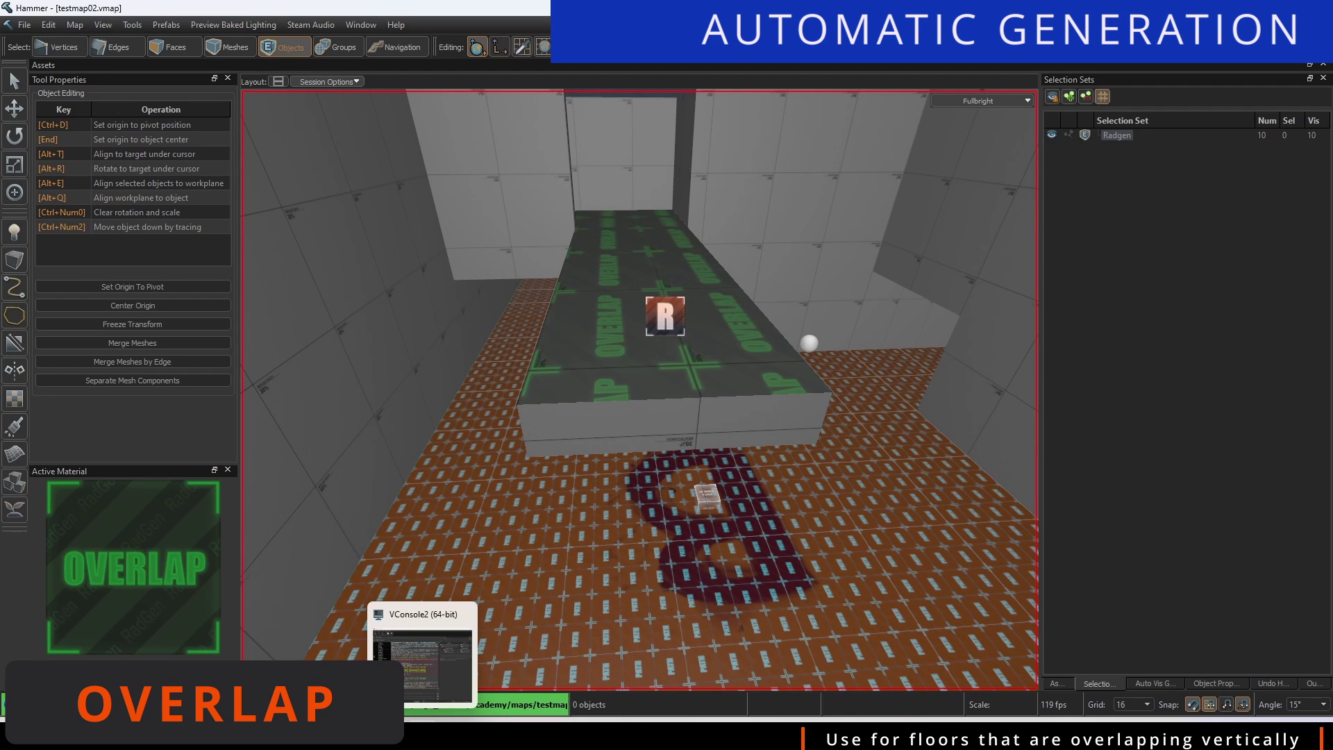
click(422, 735)
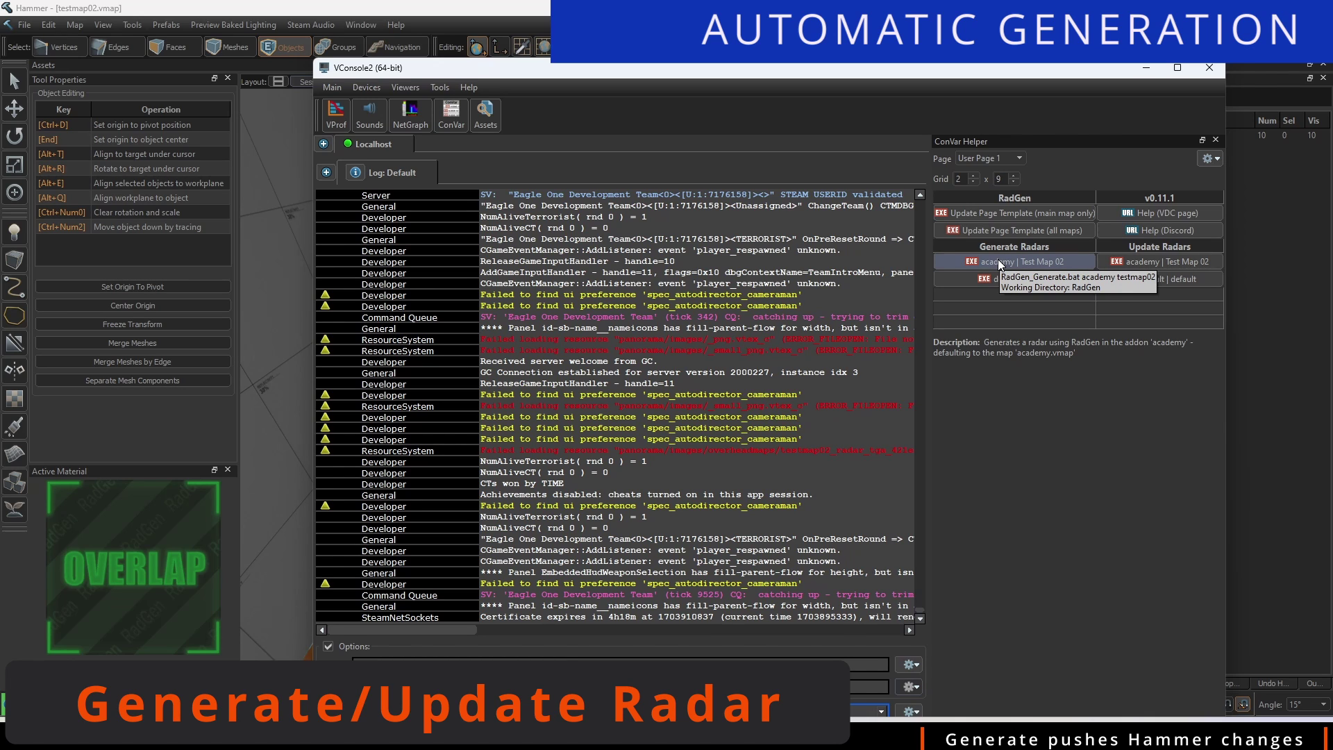
click(998, 262)
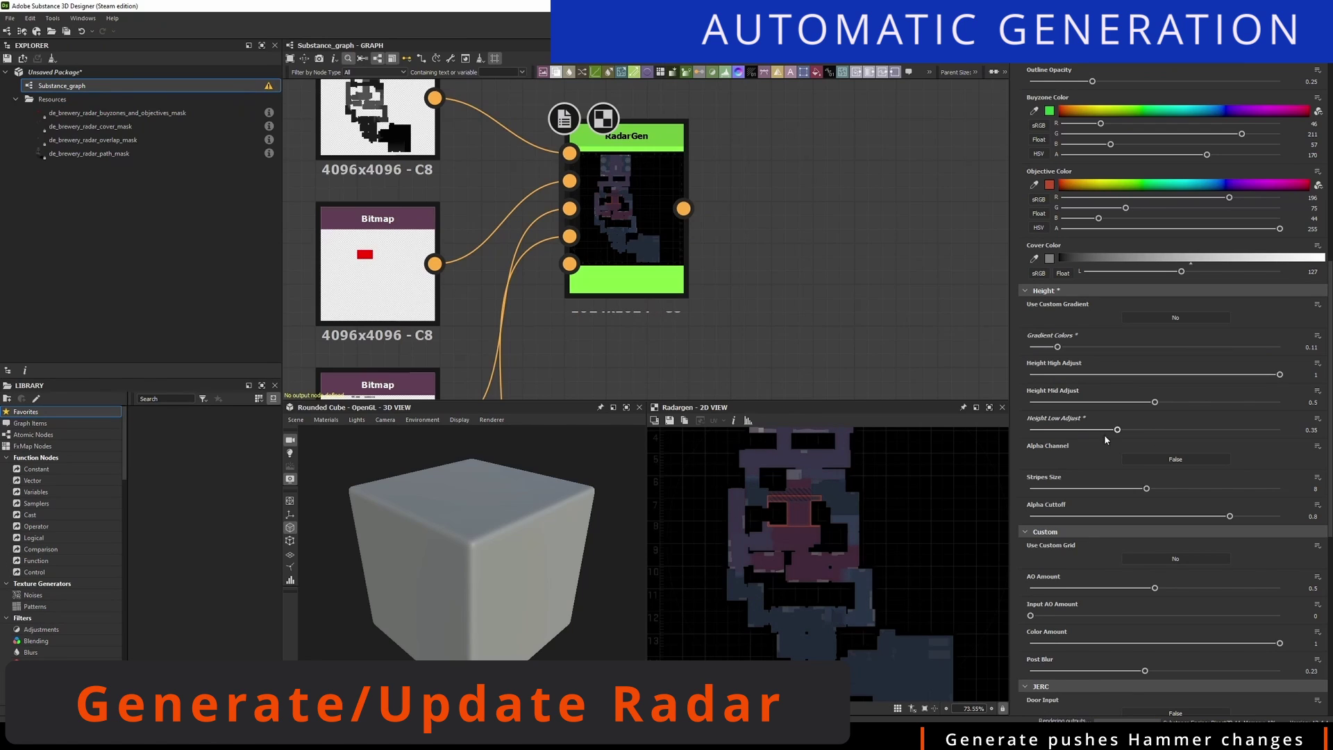
Switch to Substance 3D Designer and lower the Height Low Adjust of the RadarGen node
drag(1140, 430, 1030, 470)
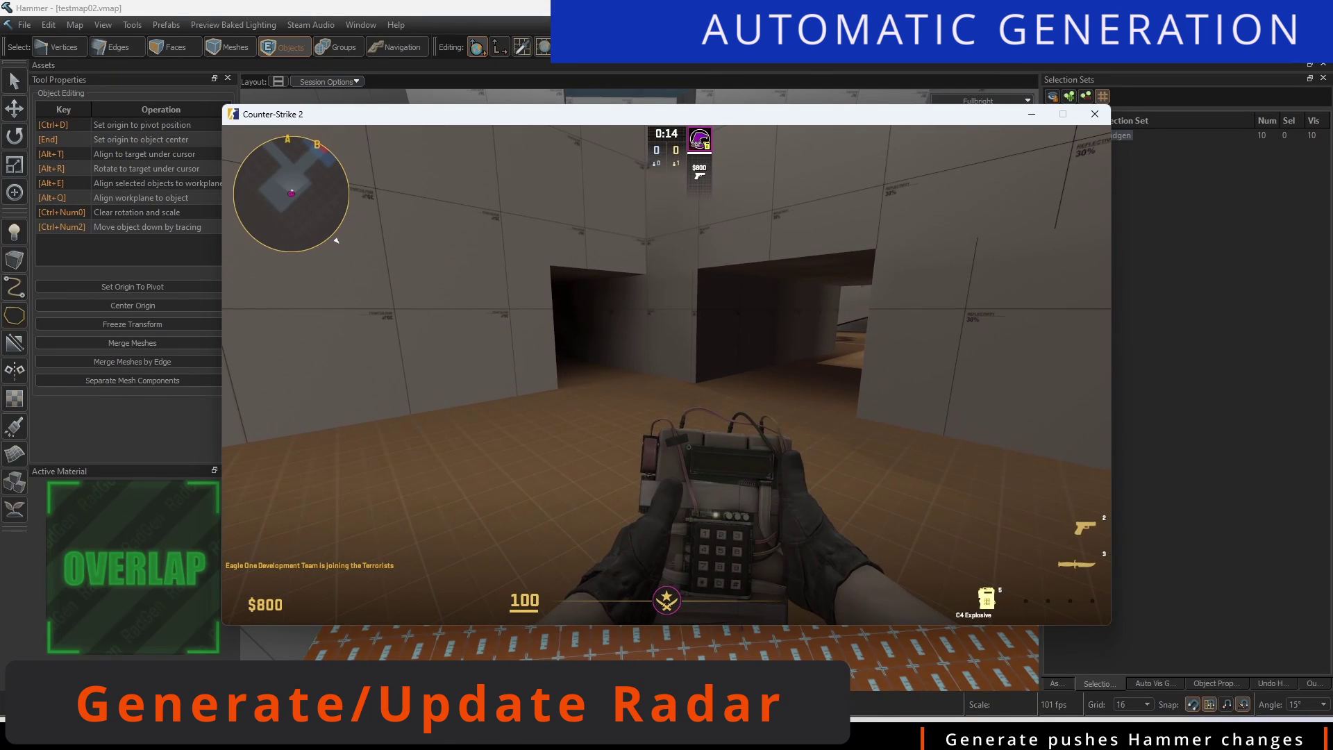
Switch to Counter-Strike 2 and check the regenerated radar in the game with the pistol drawn
key(2)
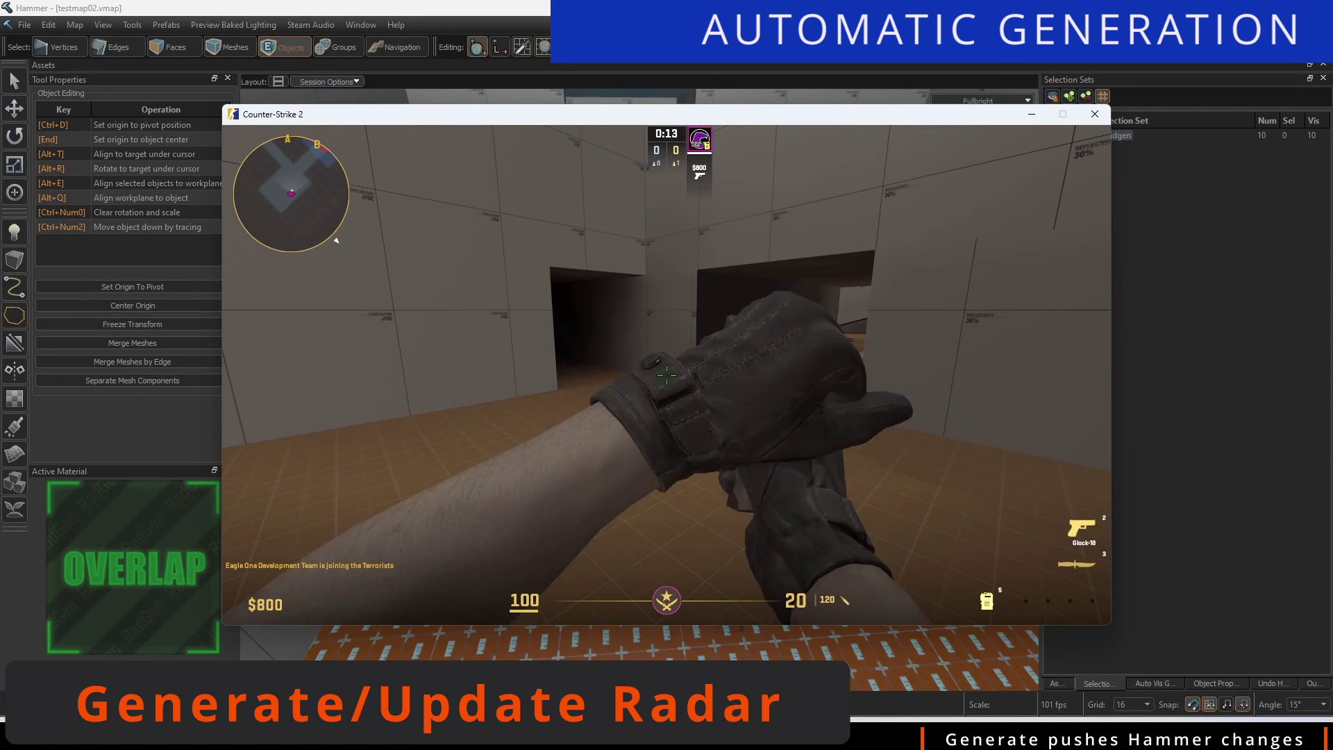
key(Tab)
key(5)
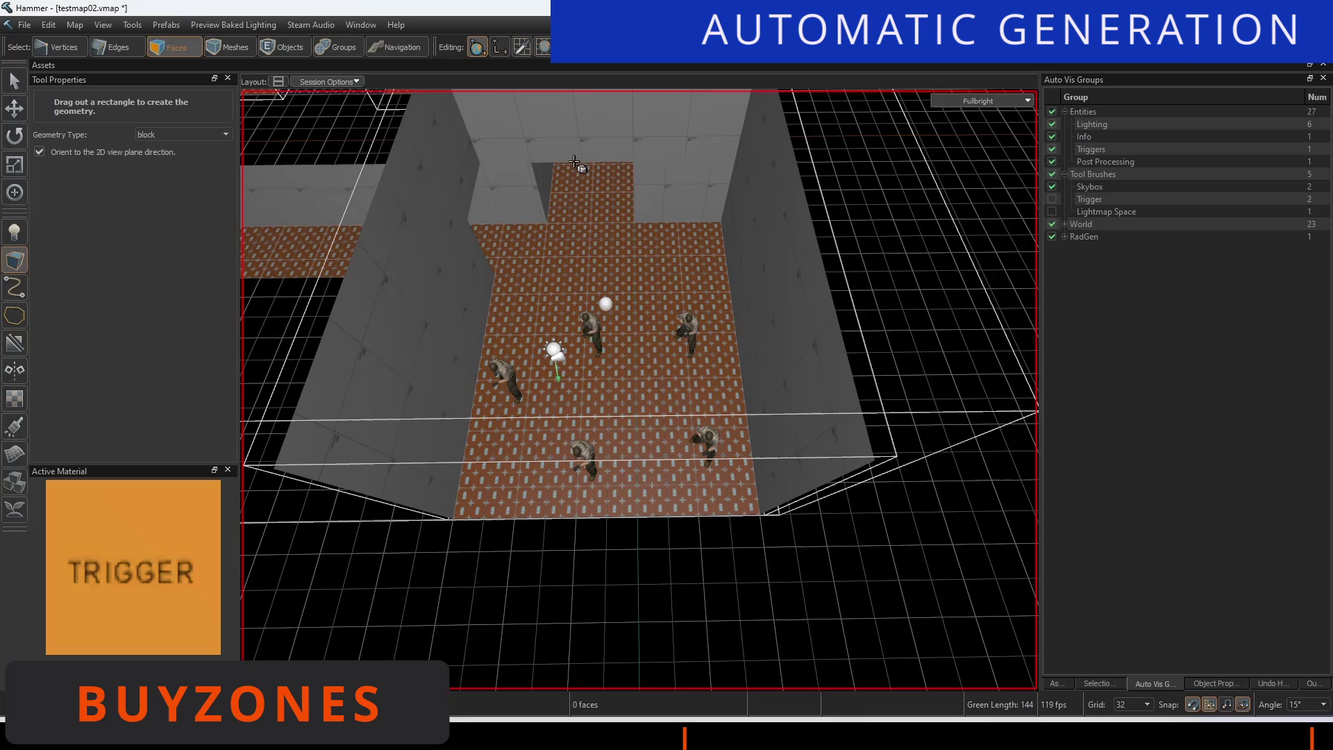
Draw a TRIGGER block covering the spawn room floor around the player spawns and raise its top
drag(500, 226, 765, 514)
key(bracketleft)
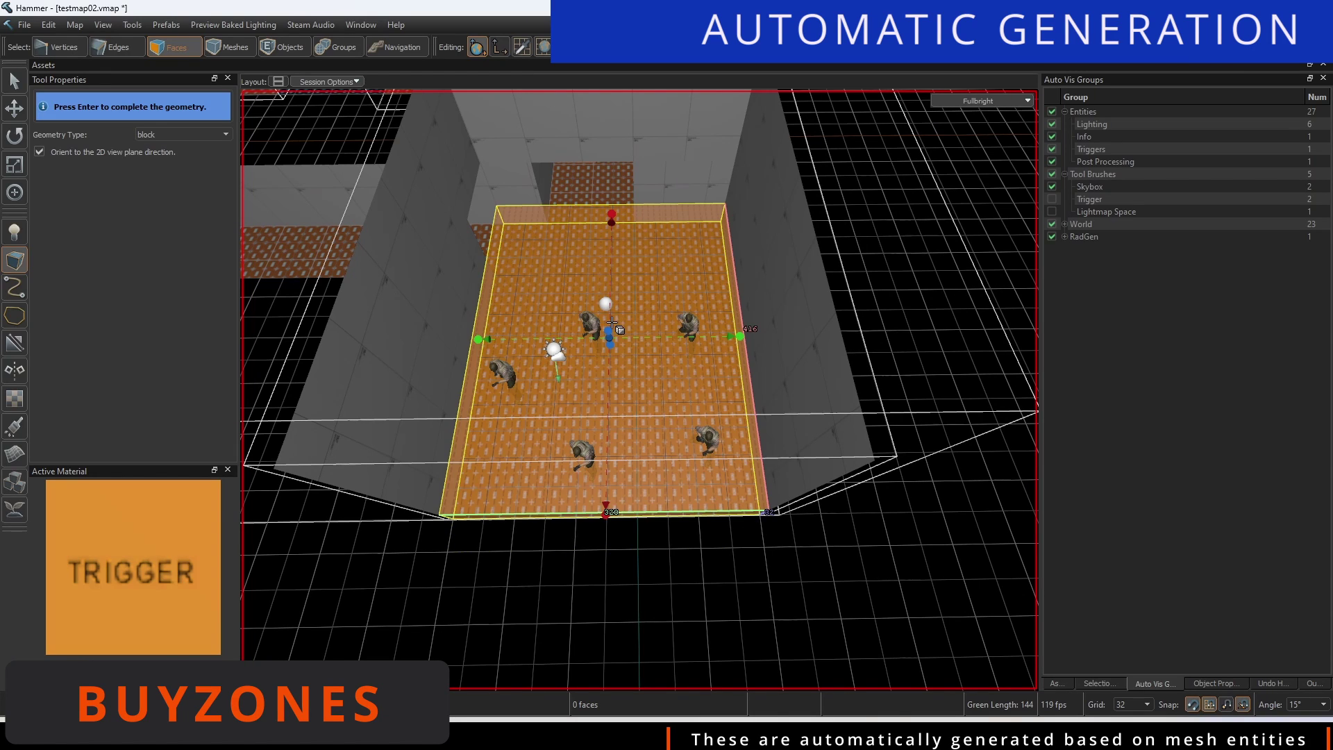
drag(608, 331, 612, 289)
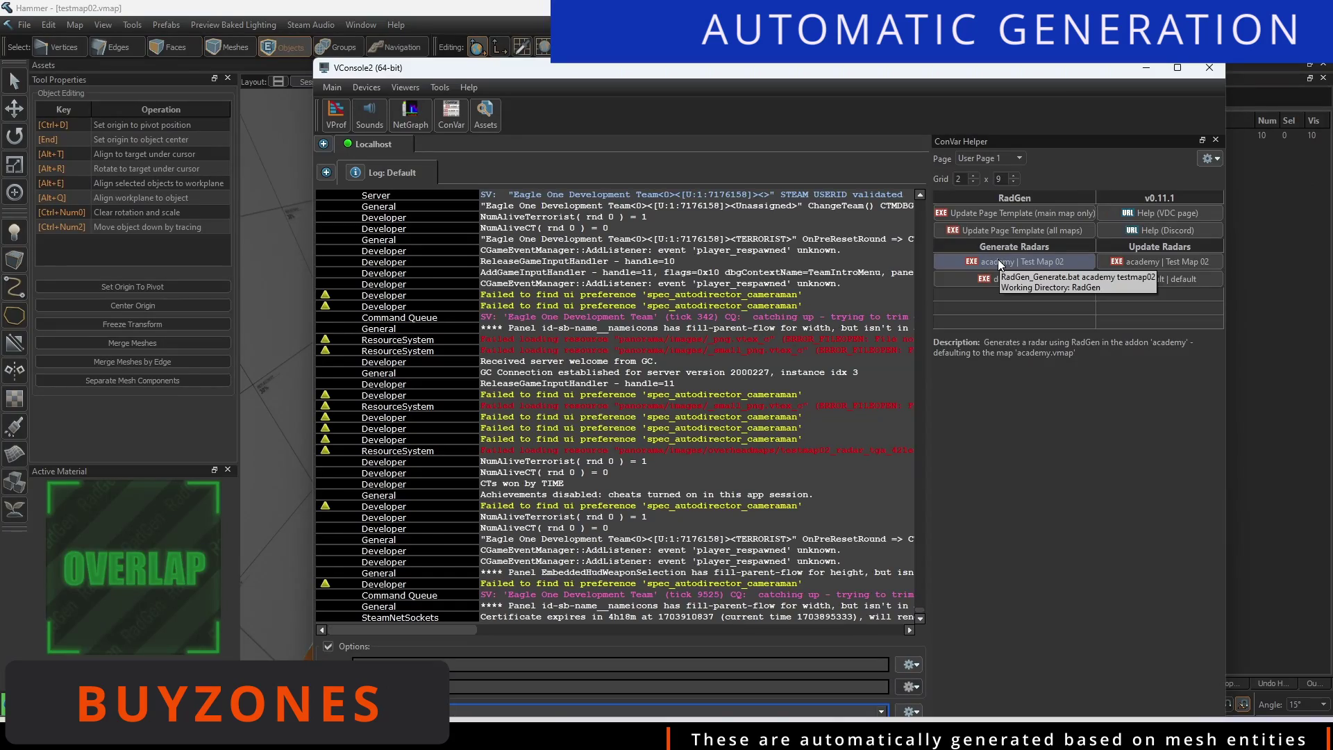
Switch to VConsole, generate the academy | Test Map 02 radar and check its buyzones in Counter-Strike 2
click(998, 262)
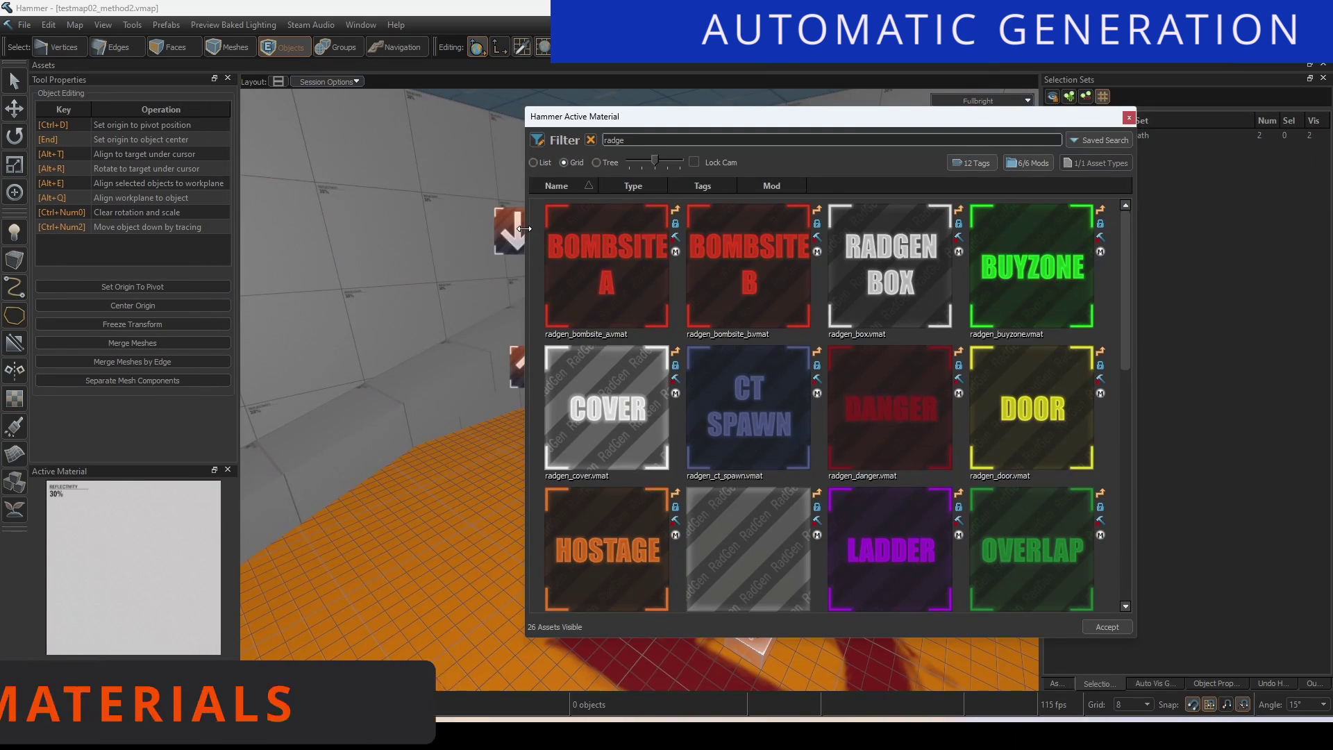
drag(535, 227, 61, 227)
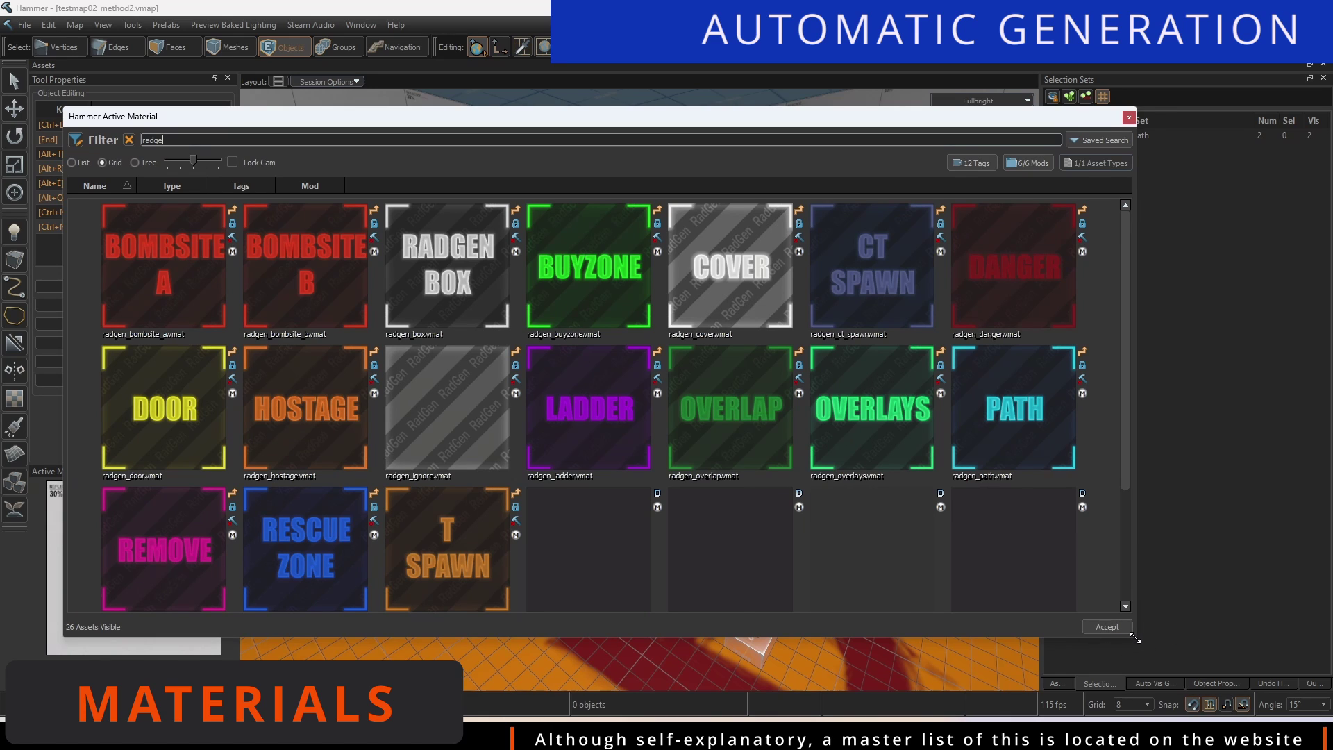
Enlarge the material browser to review the RadGen materials and read the RadGen page on the Valve Developer Community wiki
drag(1135, 638, 1184, 672)
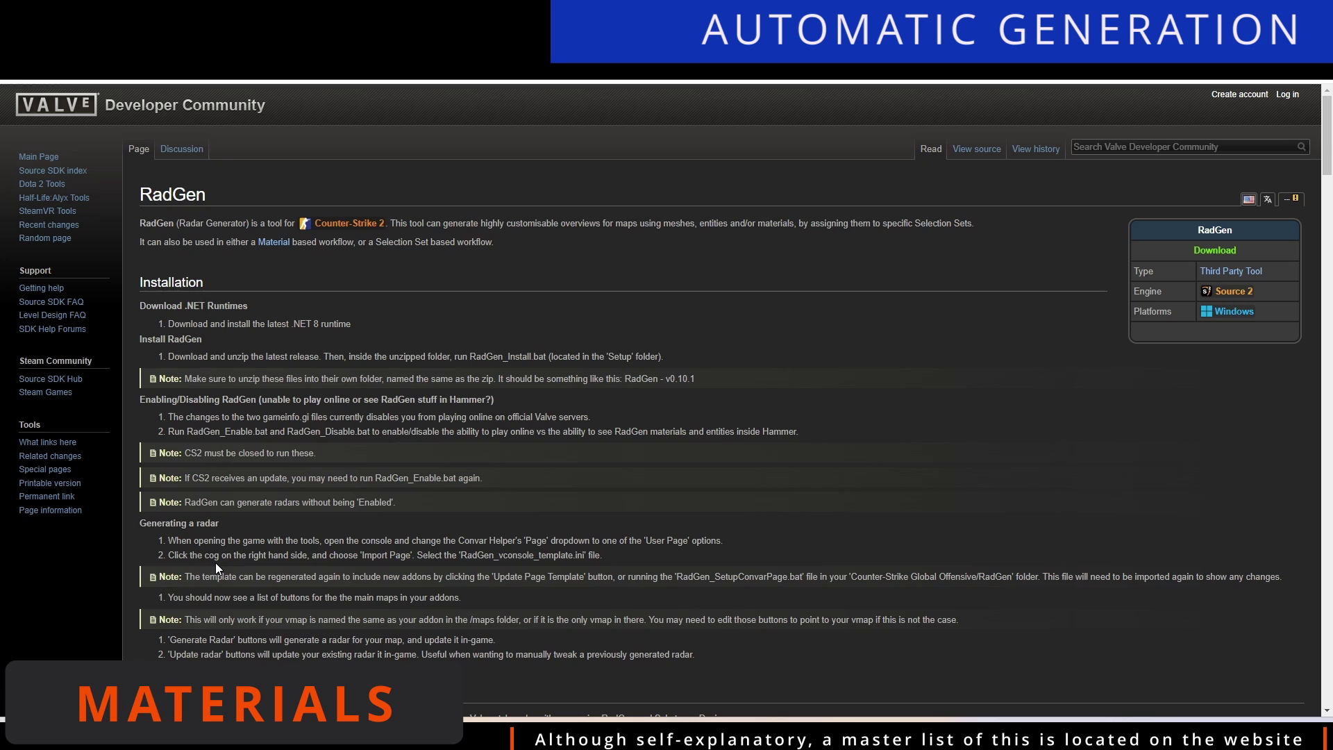
scroll(294, 532, down, 3)
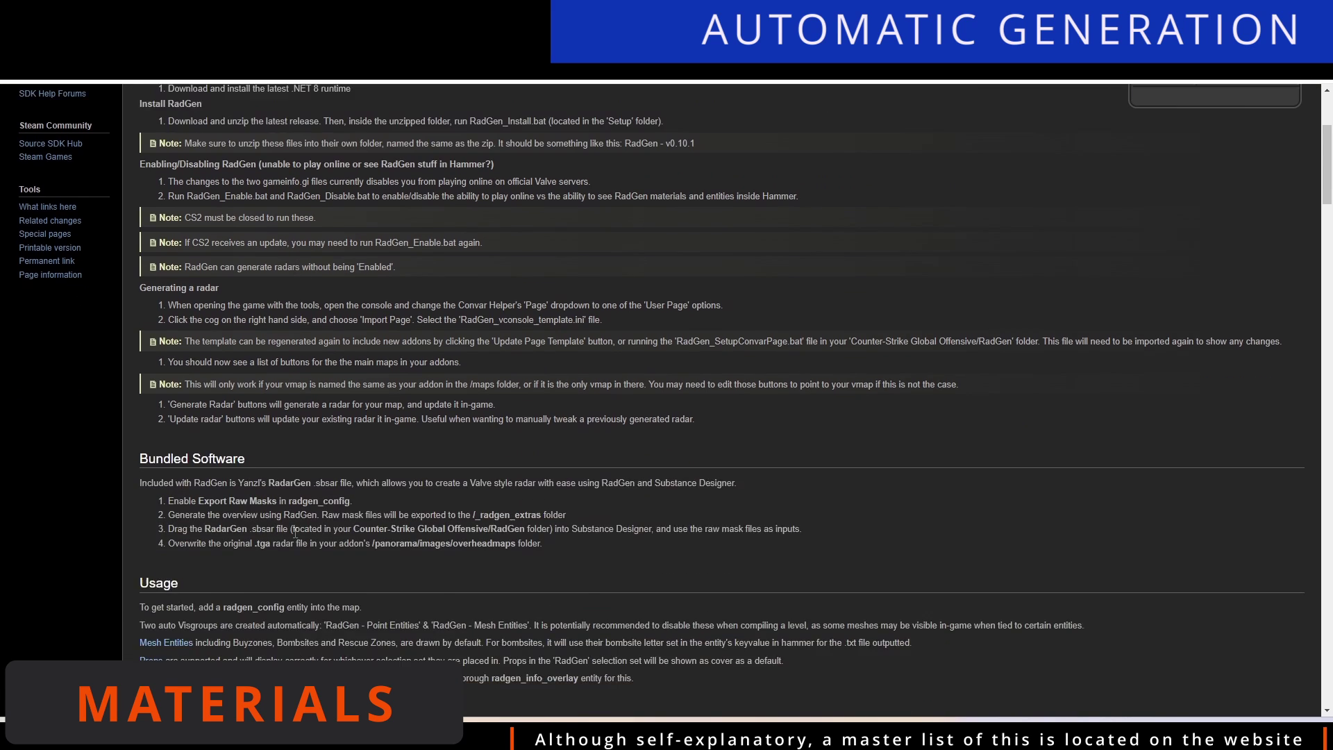
scroll(294, 524, down, 13)
scroll(294, 517, up, 3)
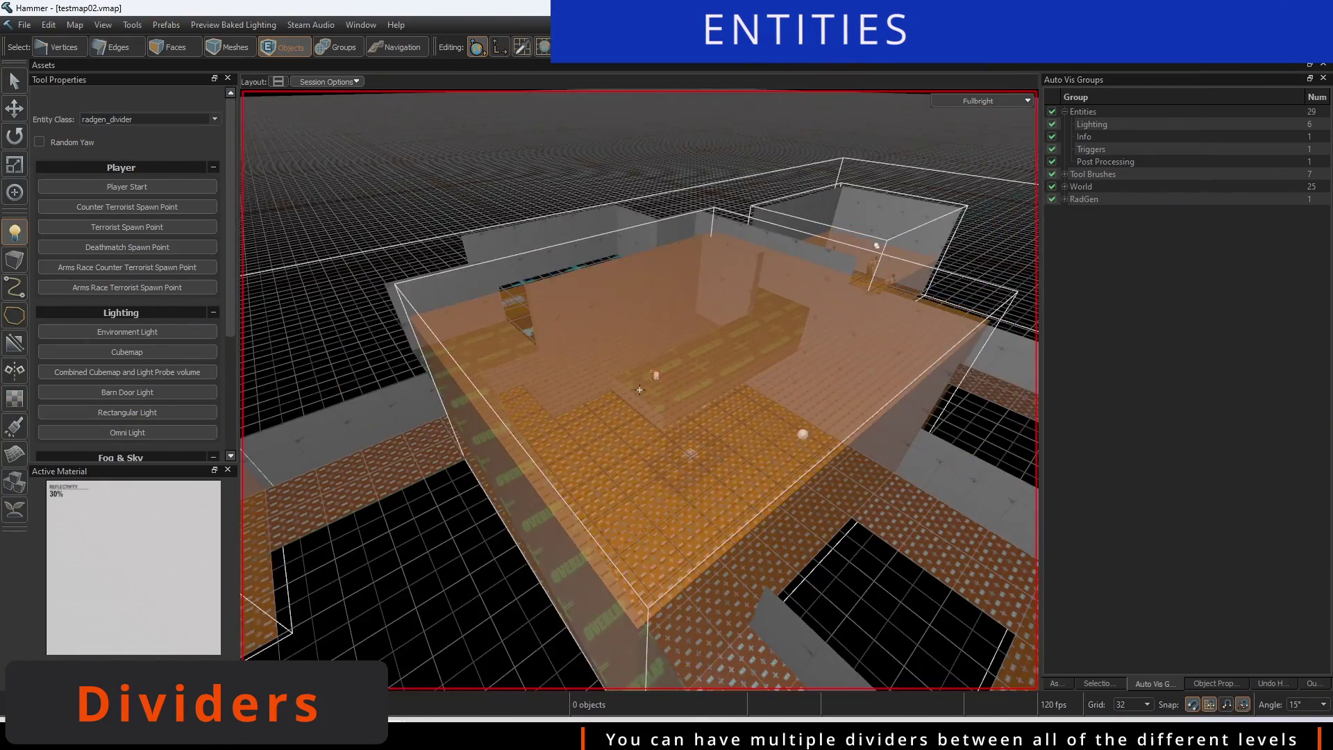
Place a radgen_divider entity on the OVERLAP platform beside the radgen_config entity and raise it to height 160
key(w)
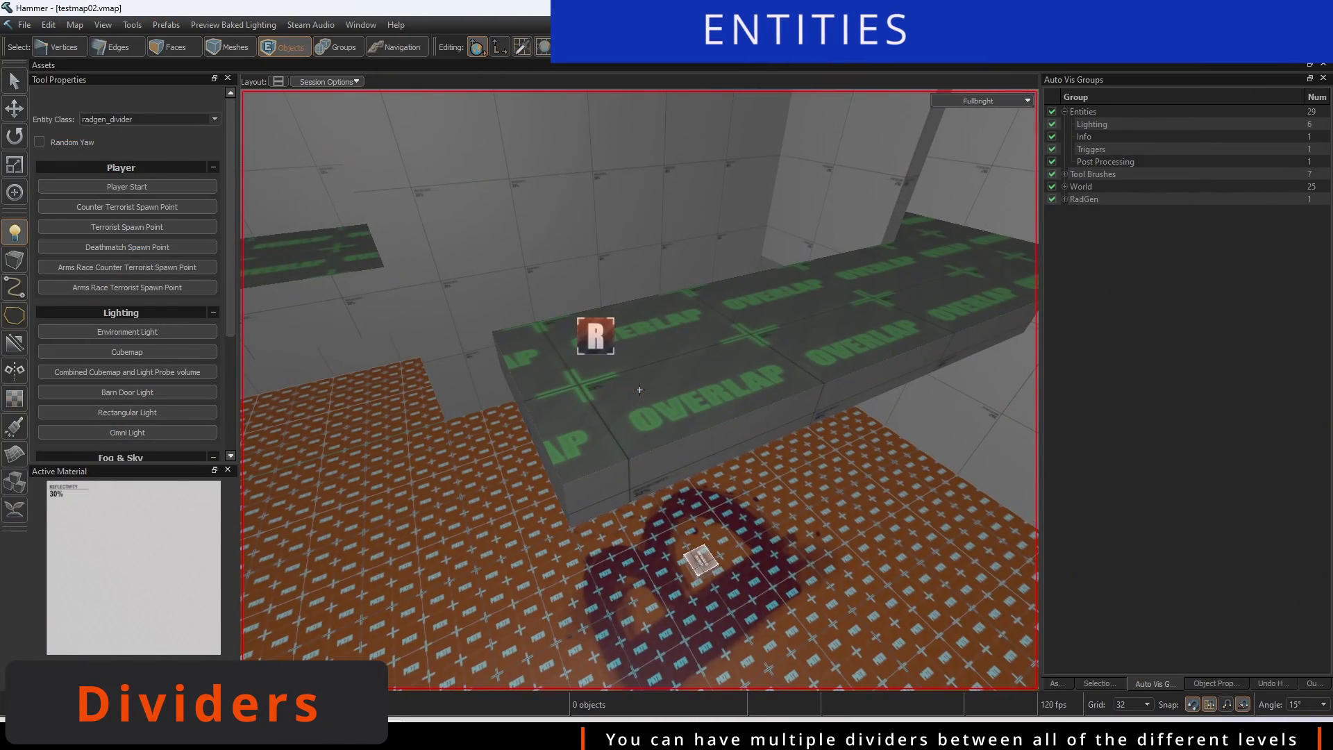
click(688, 362)
key(w)
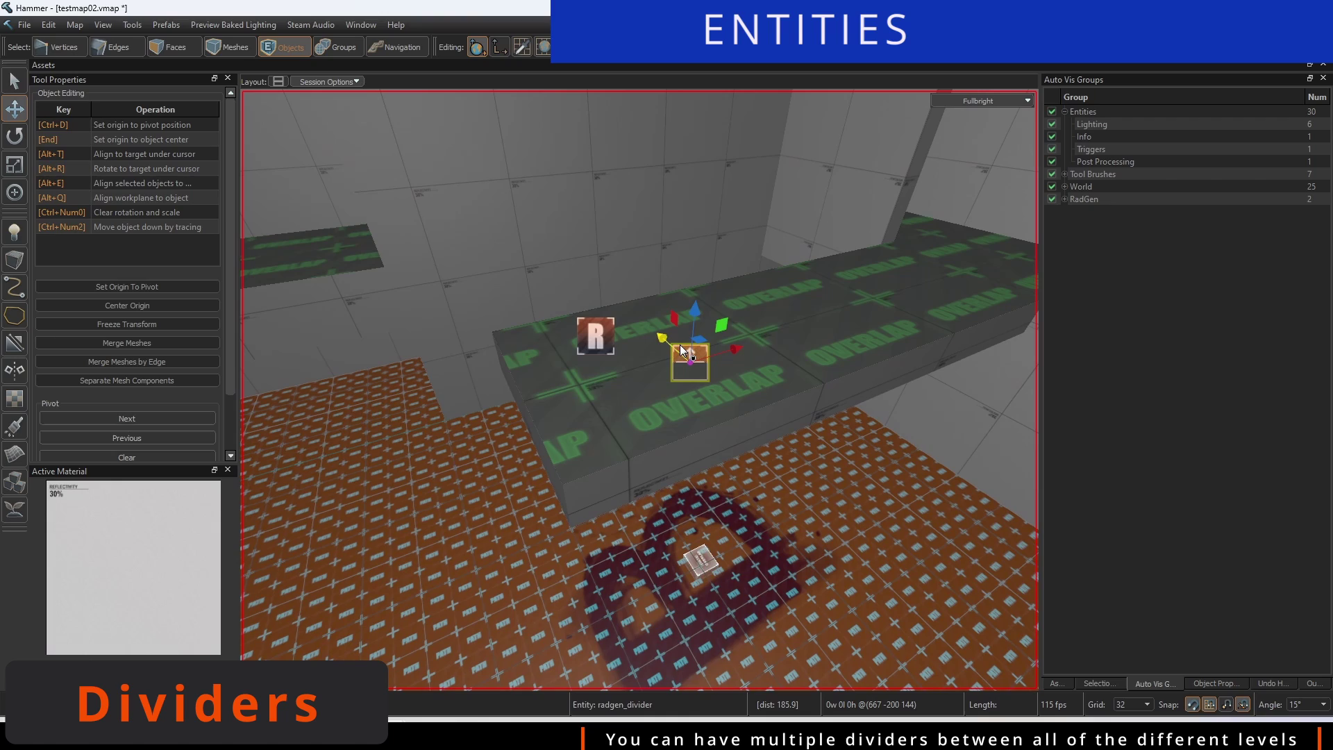
drag(689, 337, 684, 311)
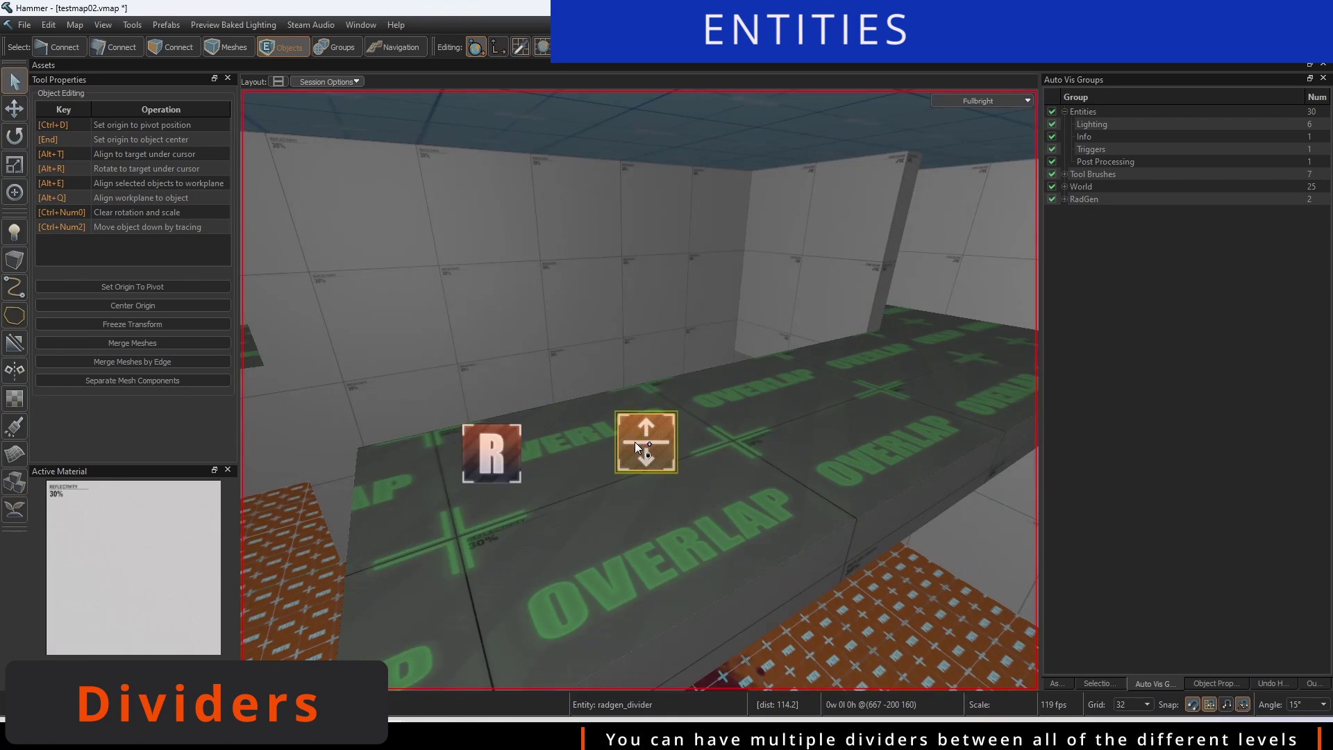
Lower the radgen_divider entity into the thickness of the OVERLAP platform, at height 128
key(t)
drag(656, 481, 655, 486)
key(z)
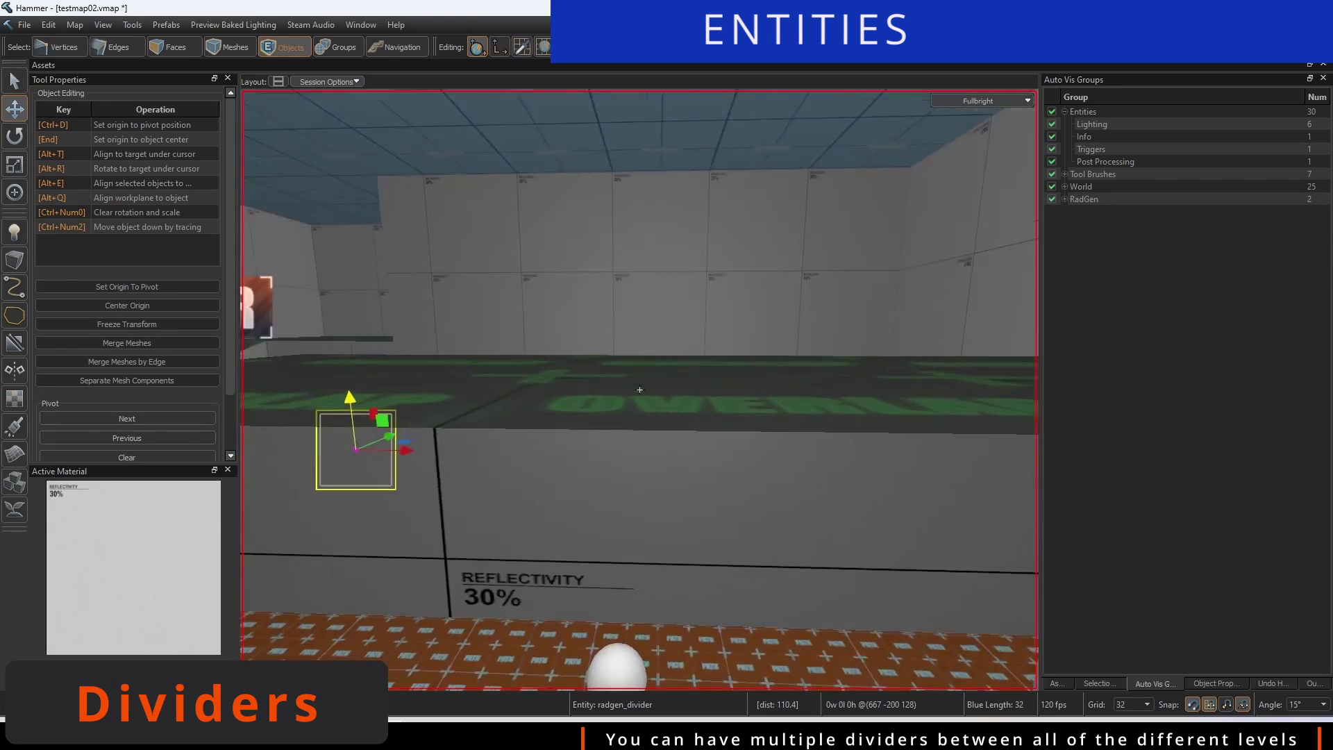
key(s)
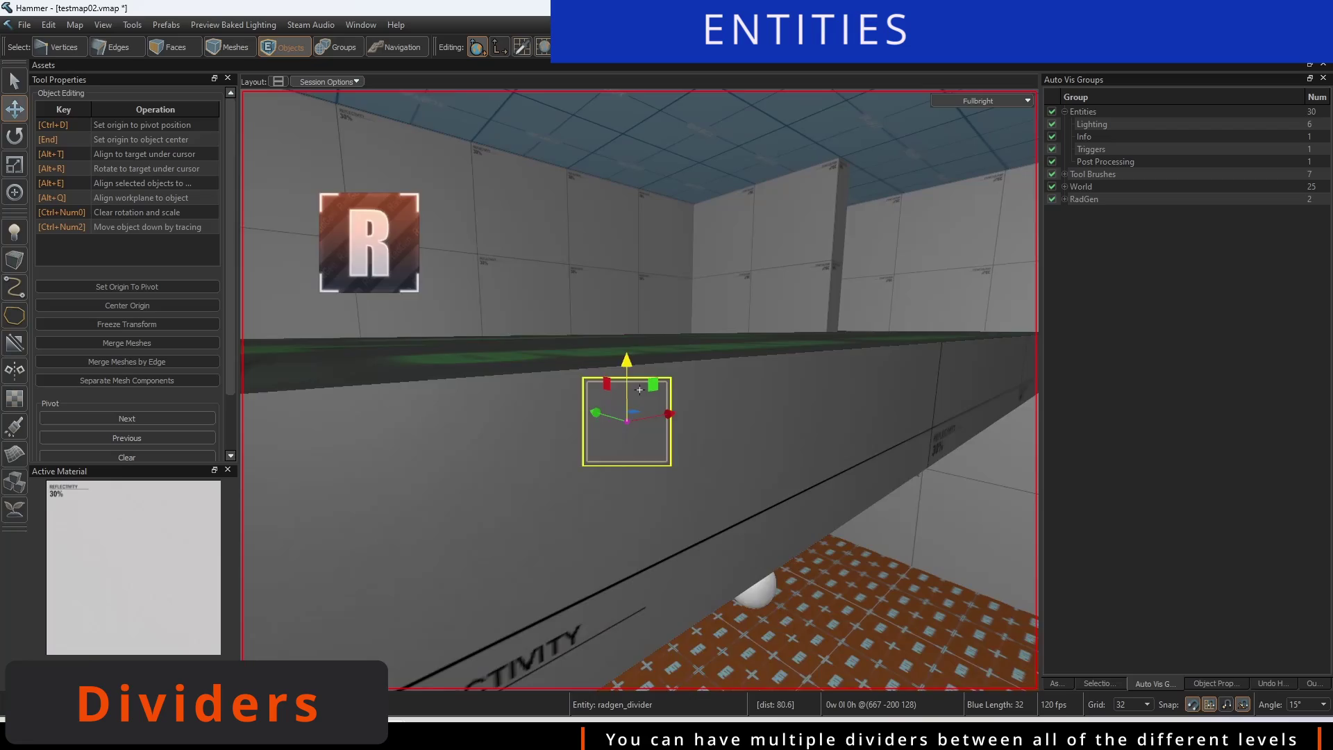
key(w)
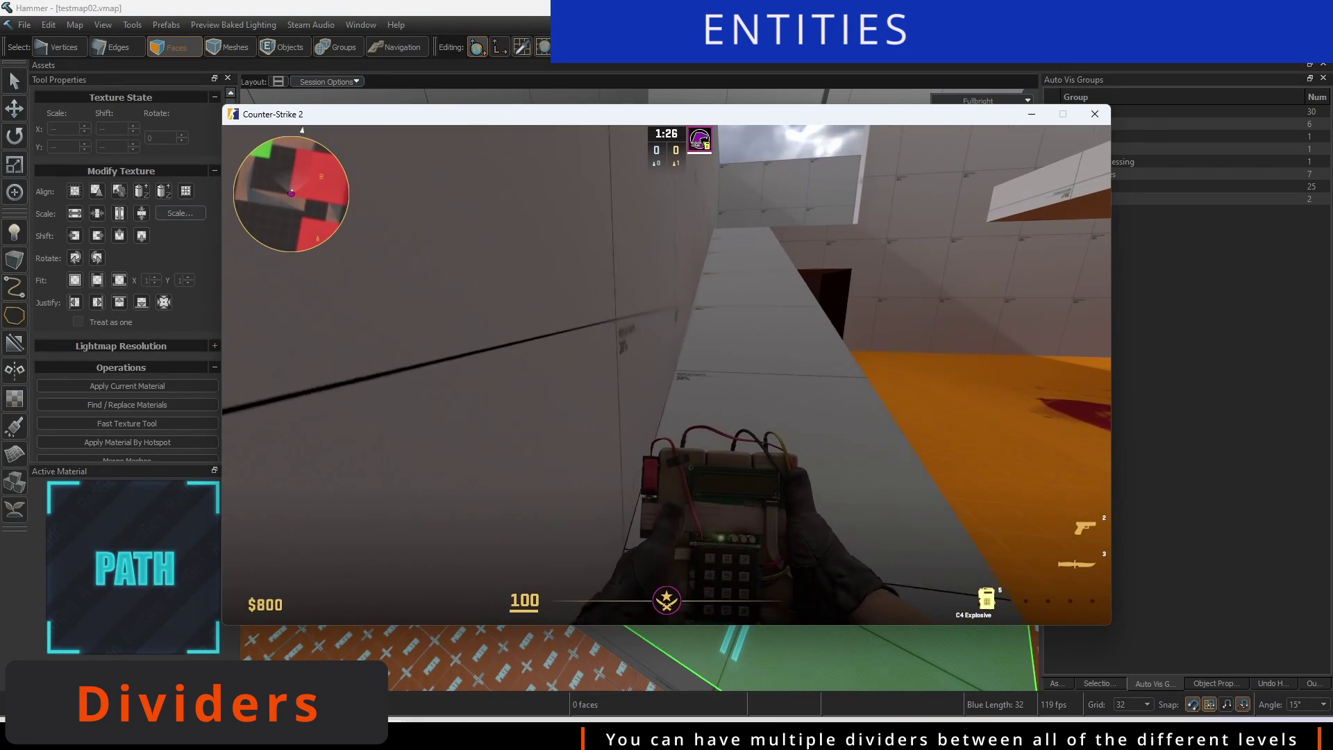
Walk back and forth along the raised ledge in Counter-Strike 2 to check how the radar switches levels
key(w)
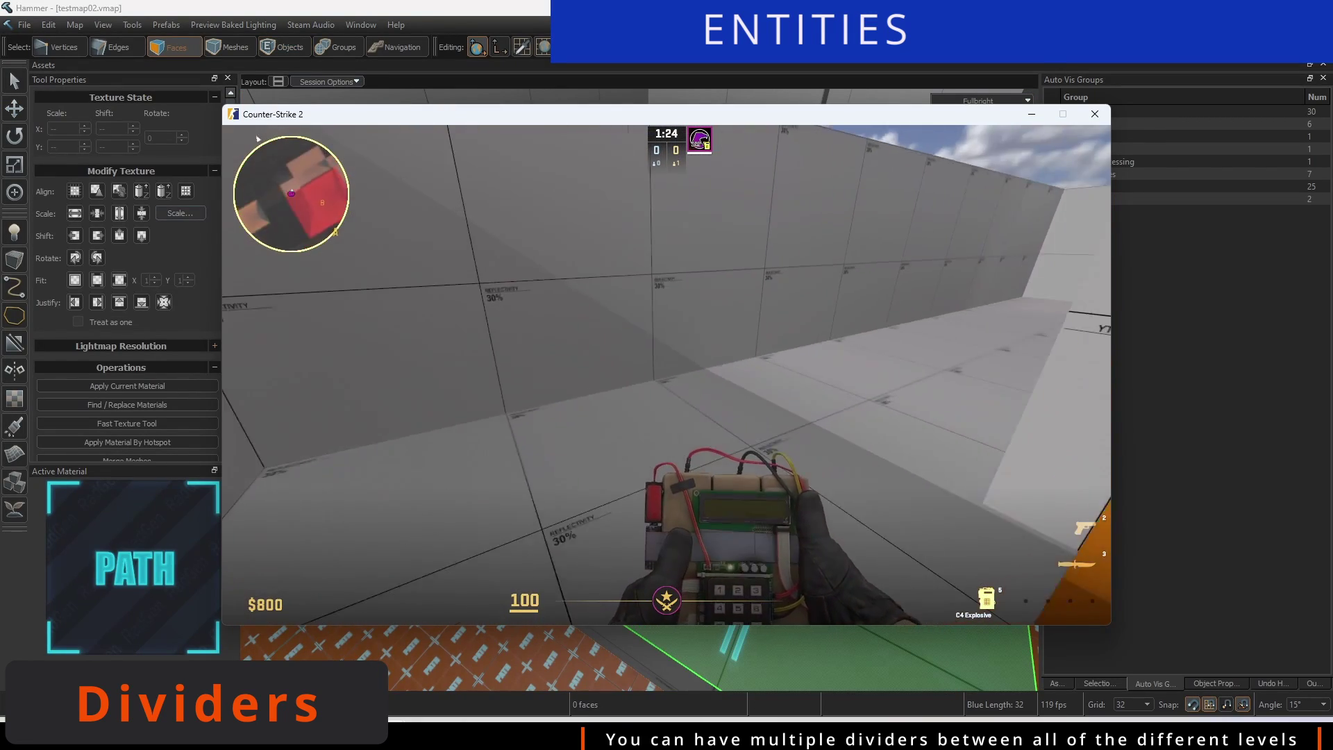
key(s)
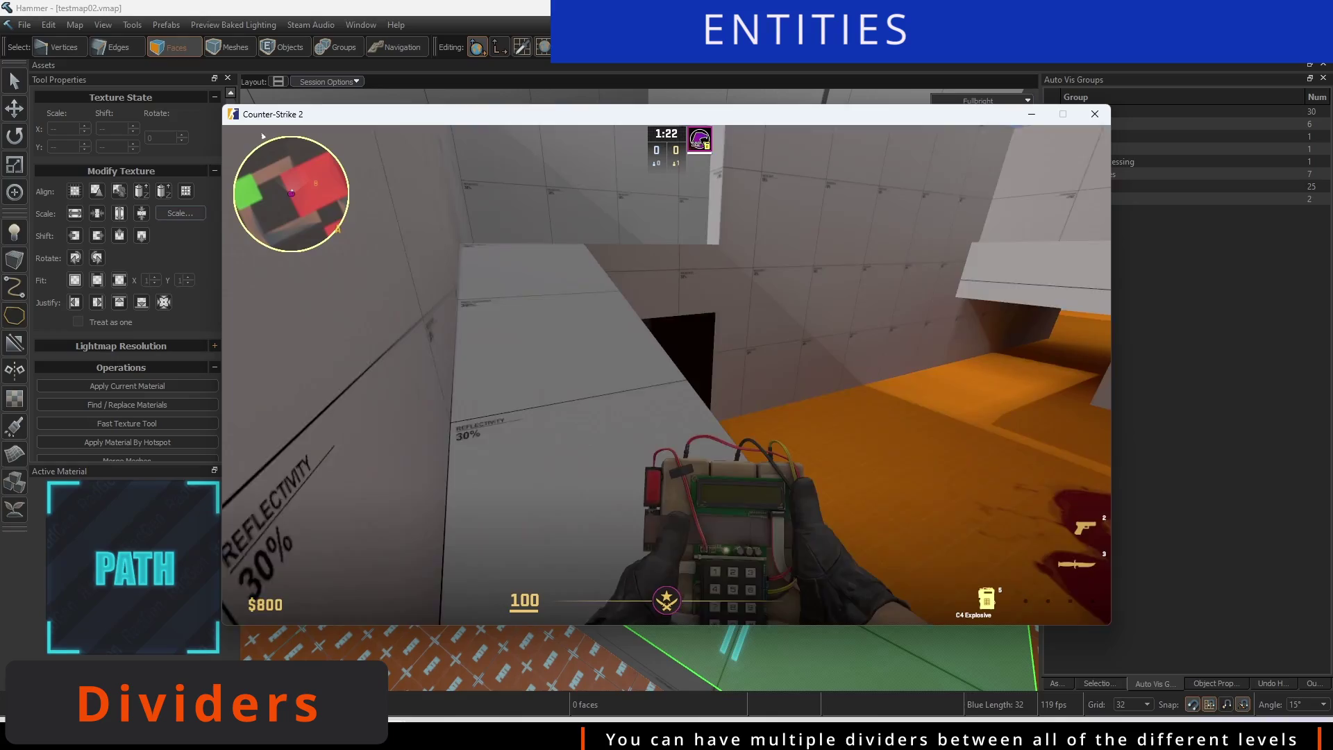
key(space)
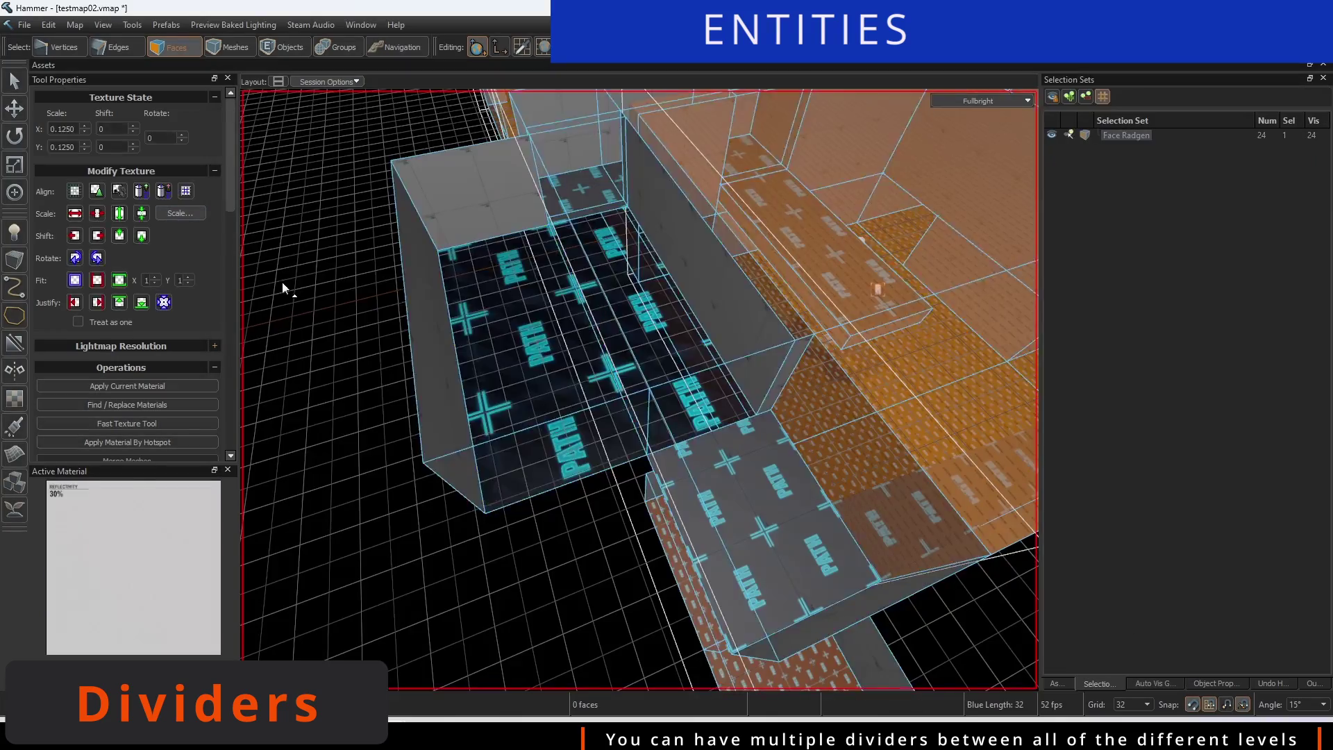
Return to Hammer, select all faces, clear the selection and inspect the PATH faces beside the bombsite
key(ctrl+a)
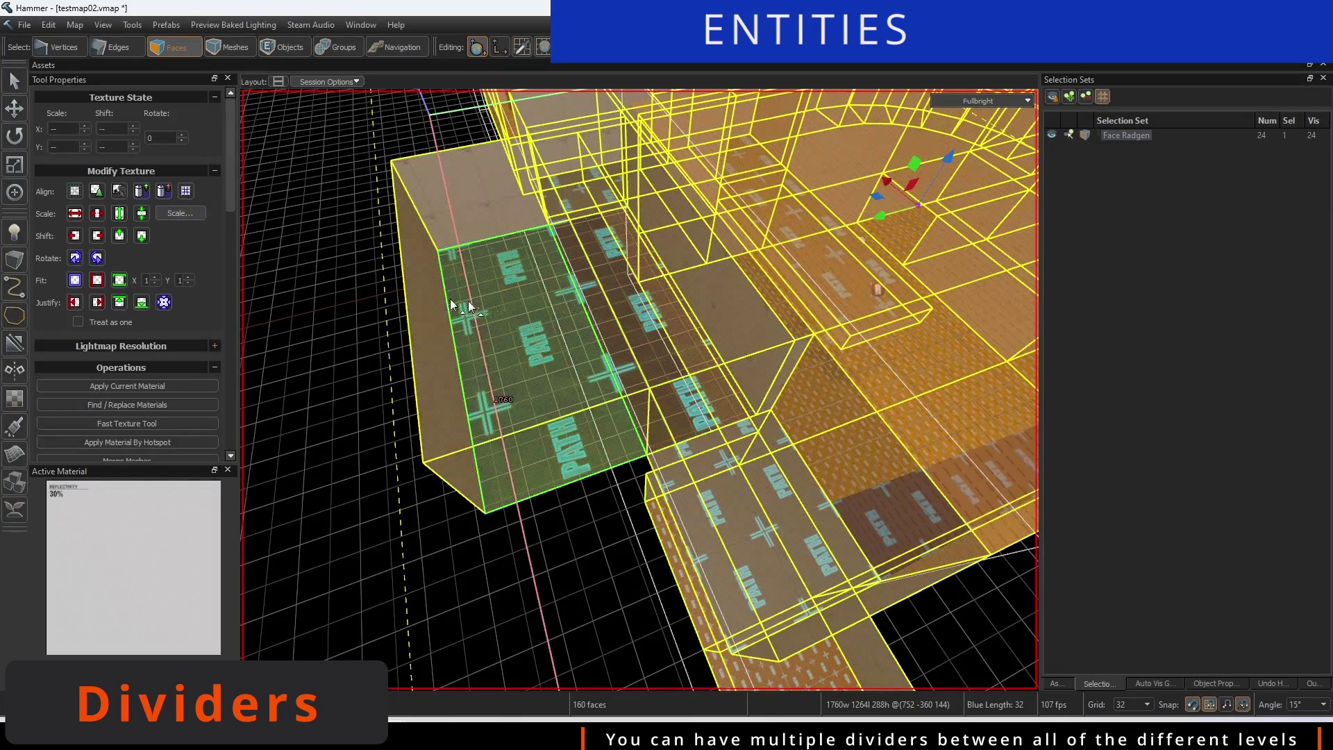
click(418, 293)
click(362, 207)
key(z)
key(d)
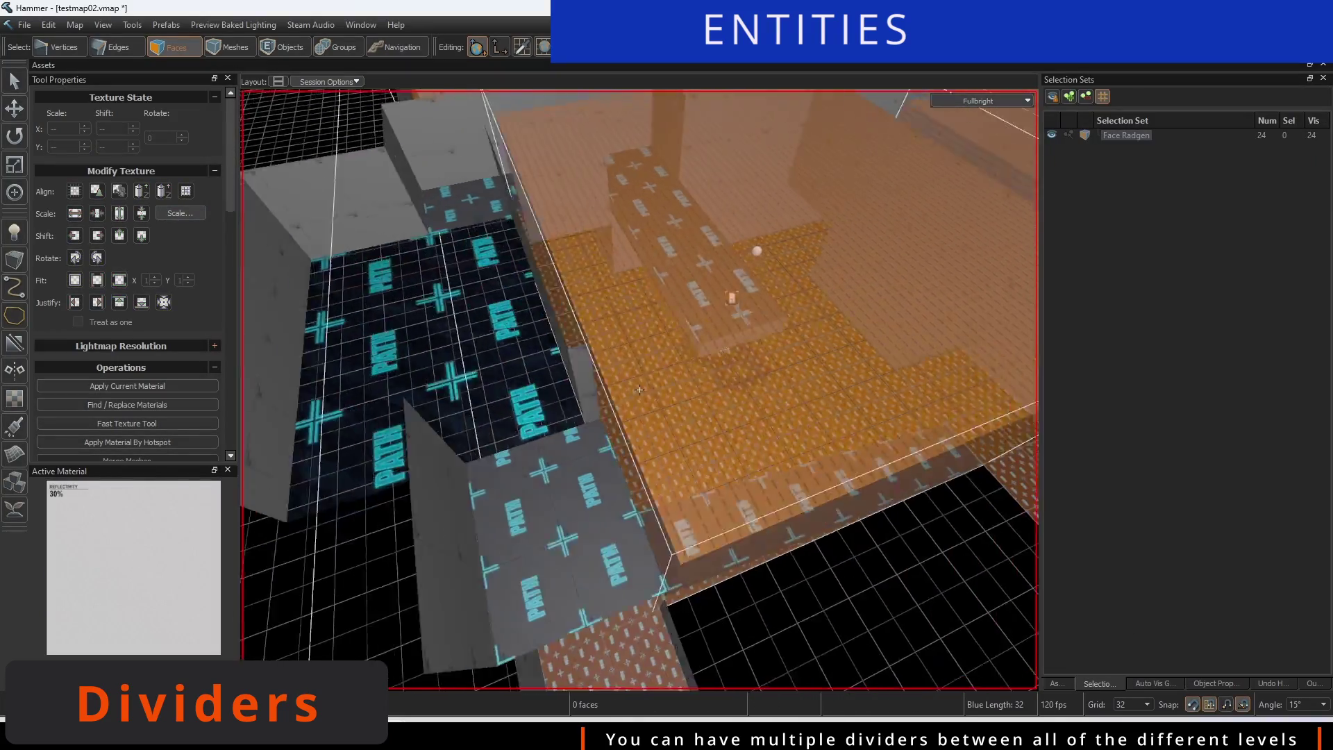
key(d)
key(w)
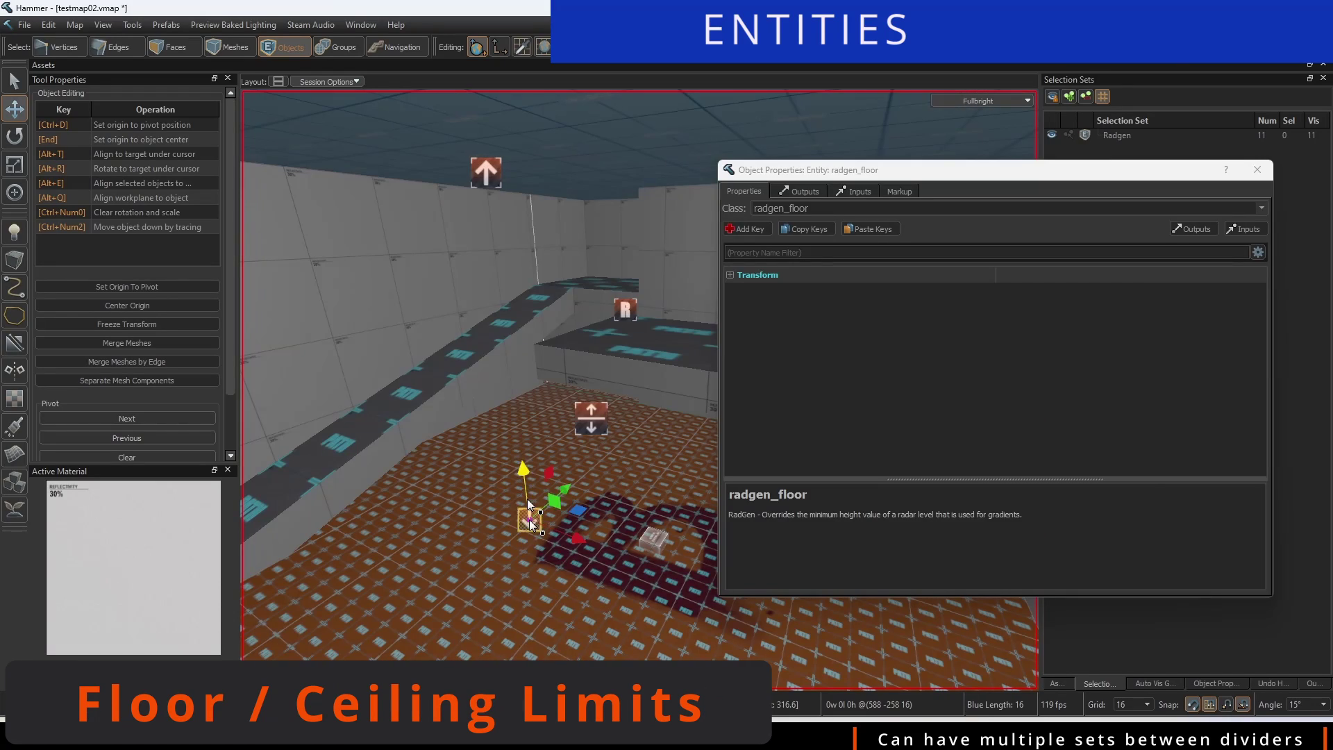
Raise the radgen_floor entity, then review the radgen_config Colours and the floor, ceiling and divider stack in the Front view
drag(527, 500, 544, 472)
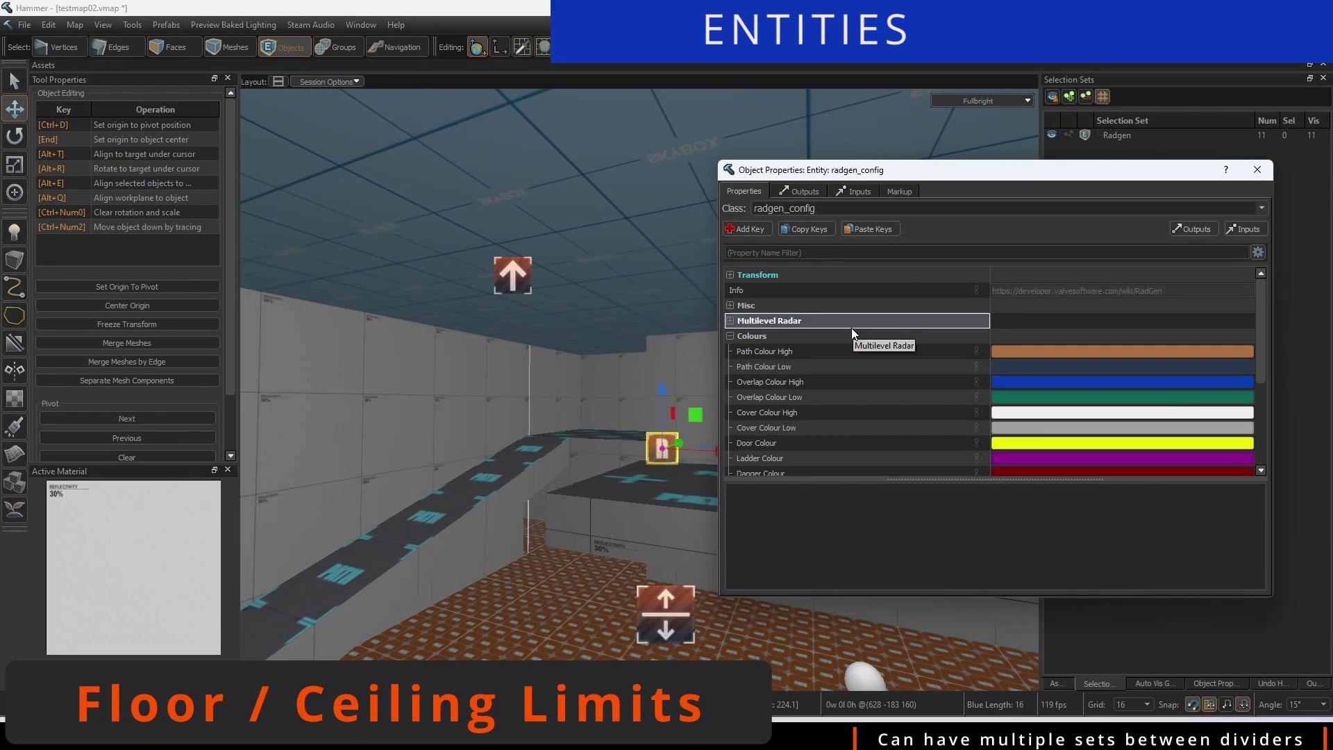
scroll(881, 381, down, 2)
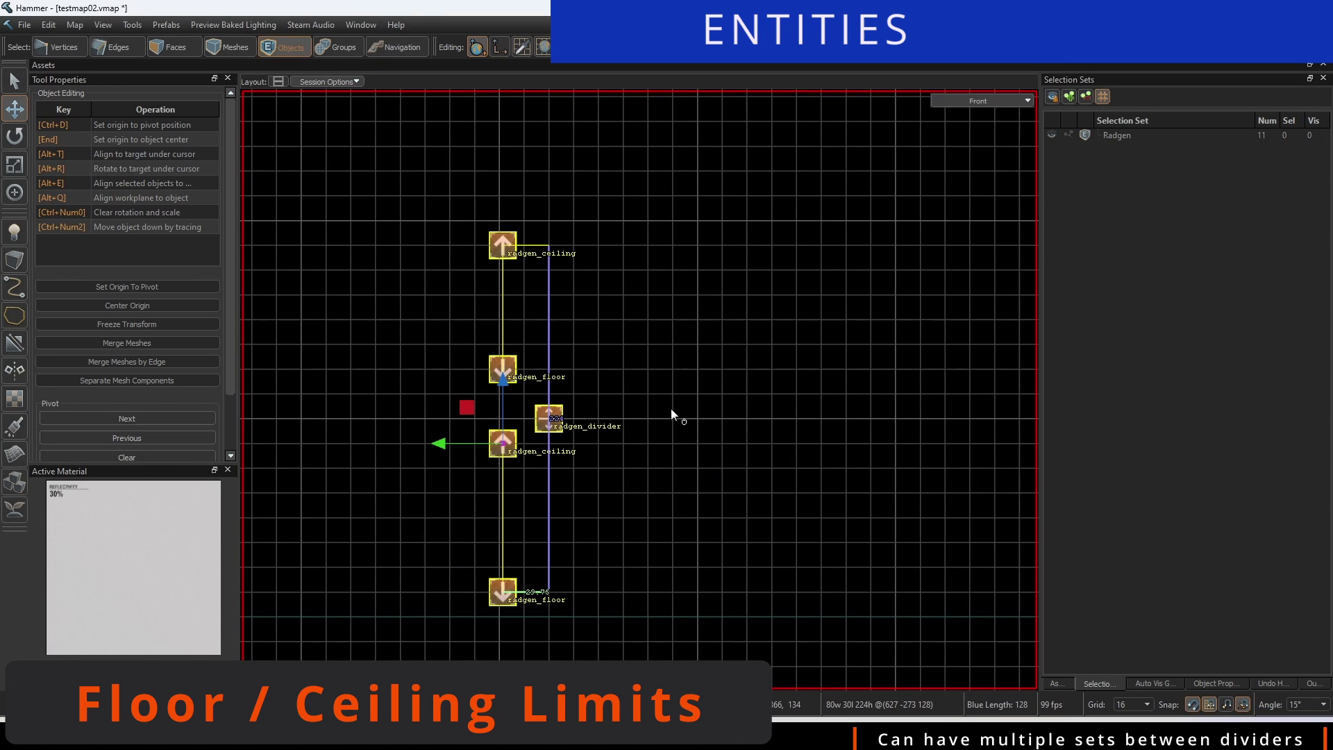
middle_drag(670, 408, 740, 394)
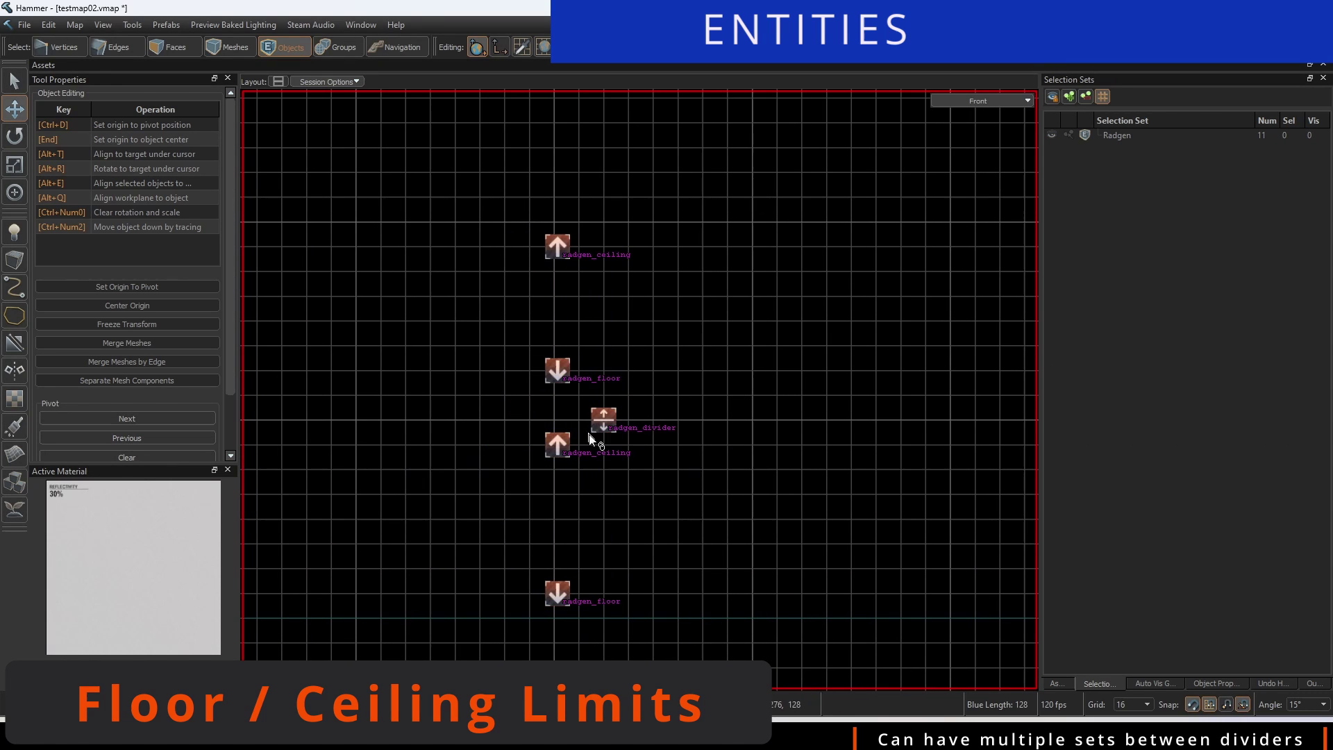
scroll(651, 474, up, 2)
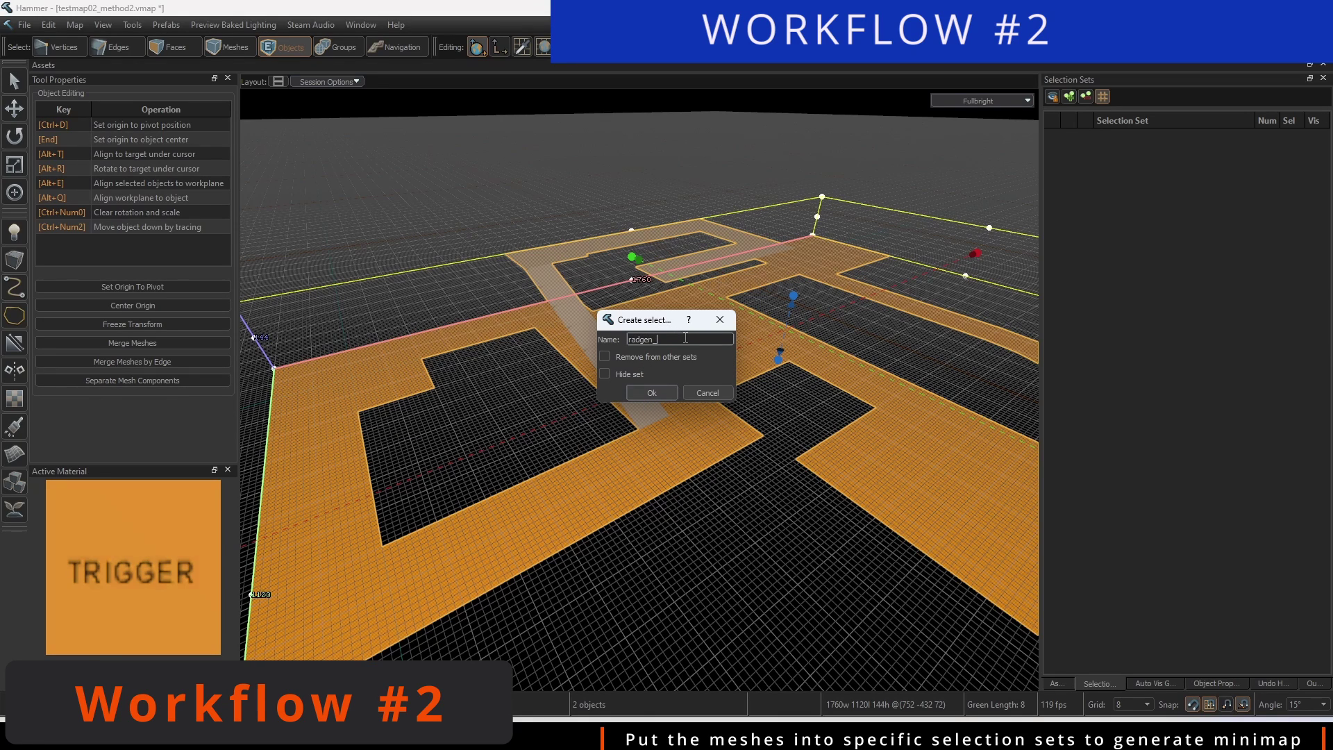
Create a radgen_ selection set from the two floor meshes and add the food crates prop to the Radgen set
key(Return)
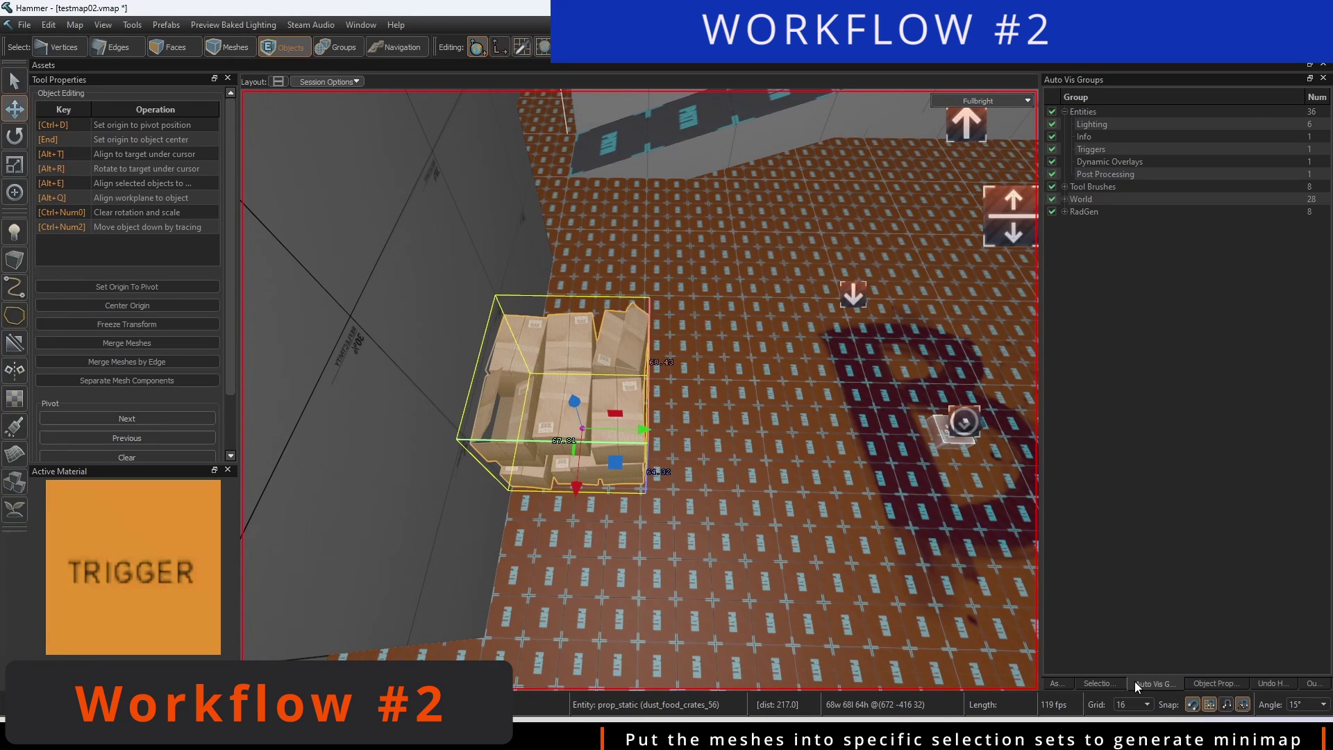
click(1104, 685)
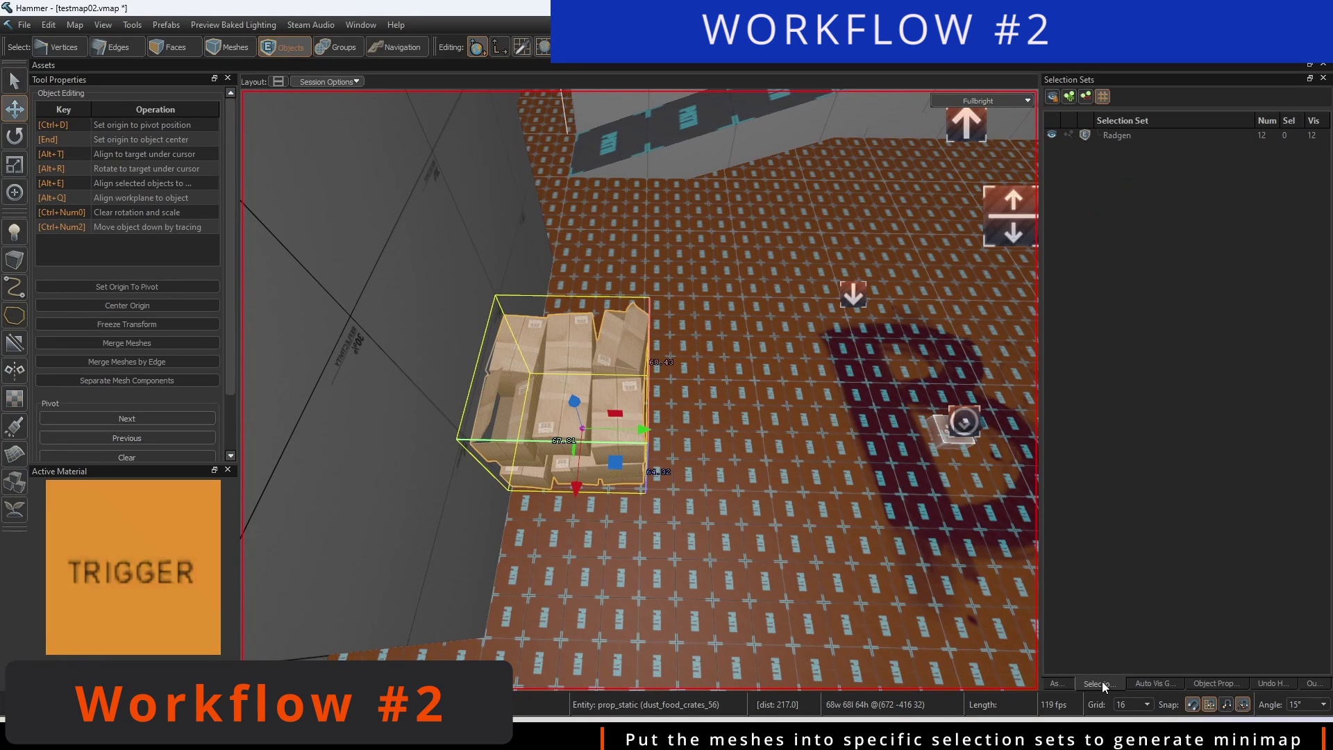
right_click(1101, 135)
click(1119, 144)
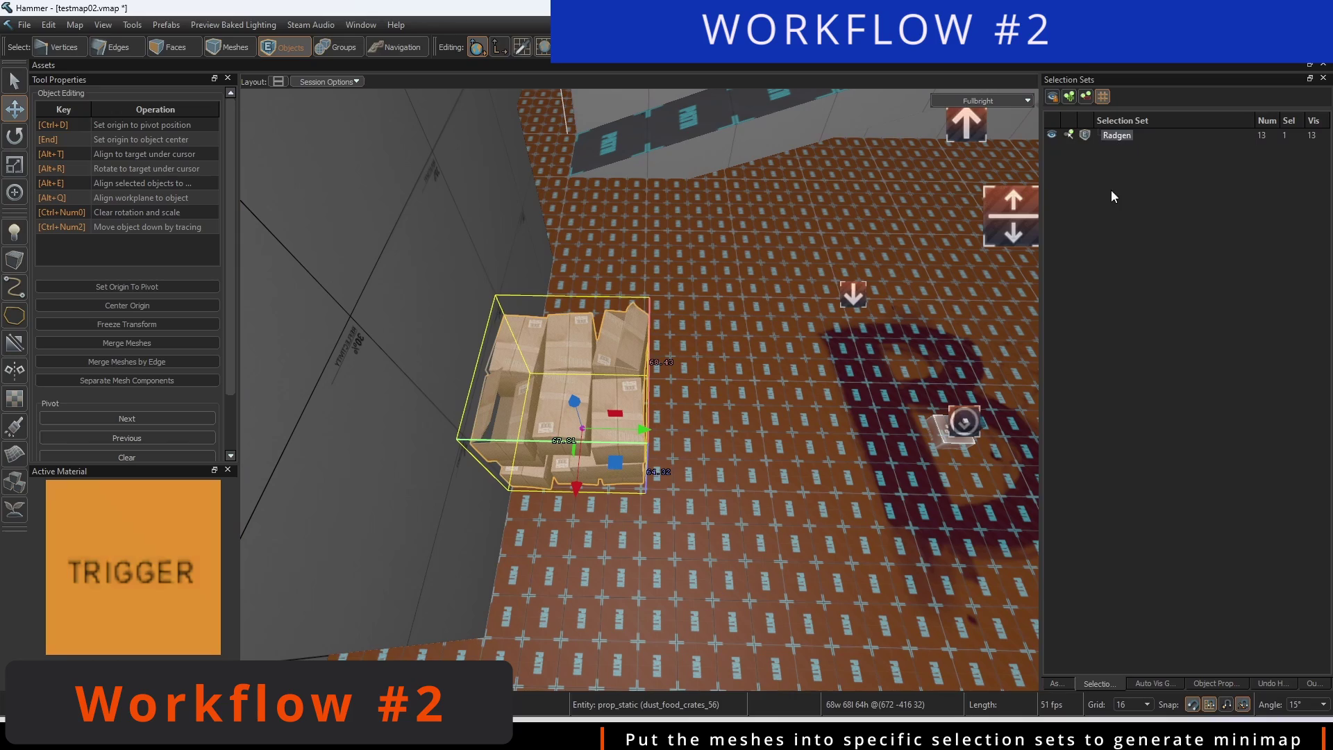
right_drag(531, 361, 531, 361)
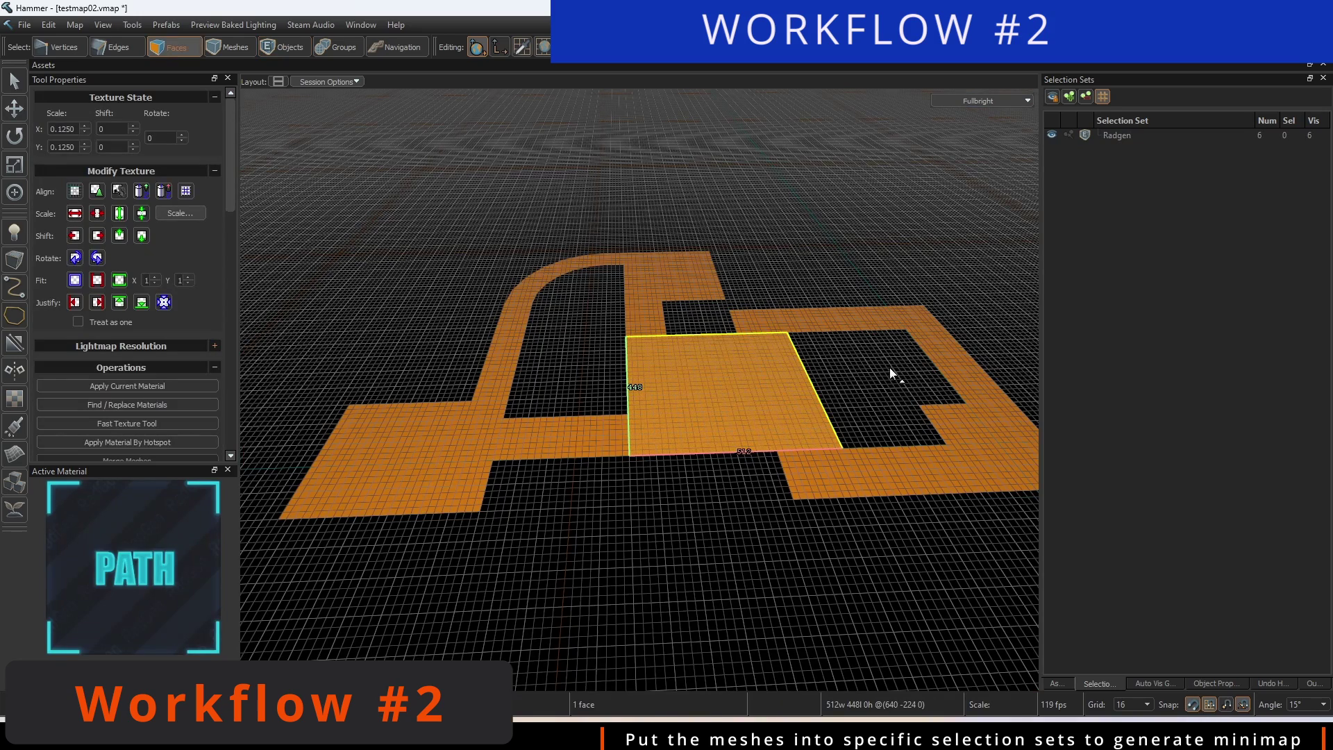
Select all floor meshes, convert the selection to faces and apply the PATH material to them
key(5)
click(427, 227)
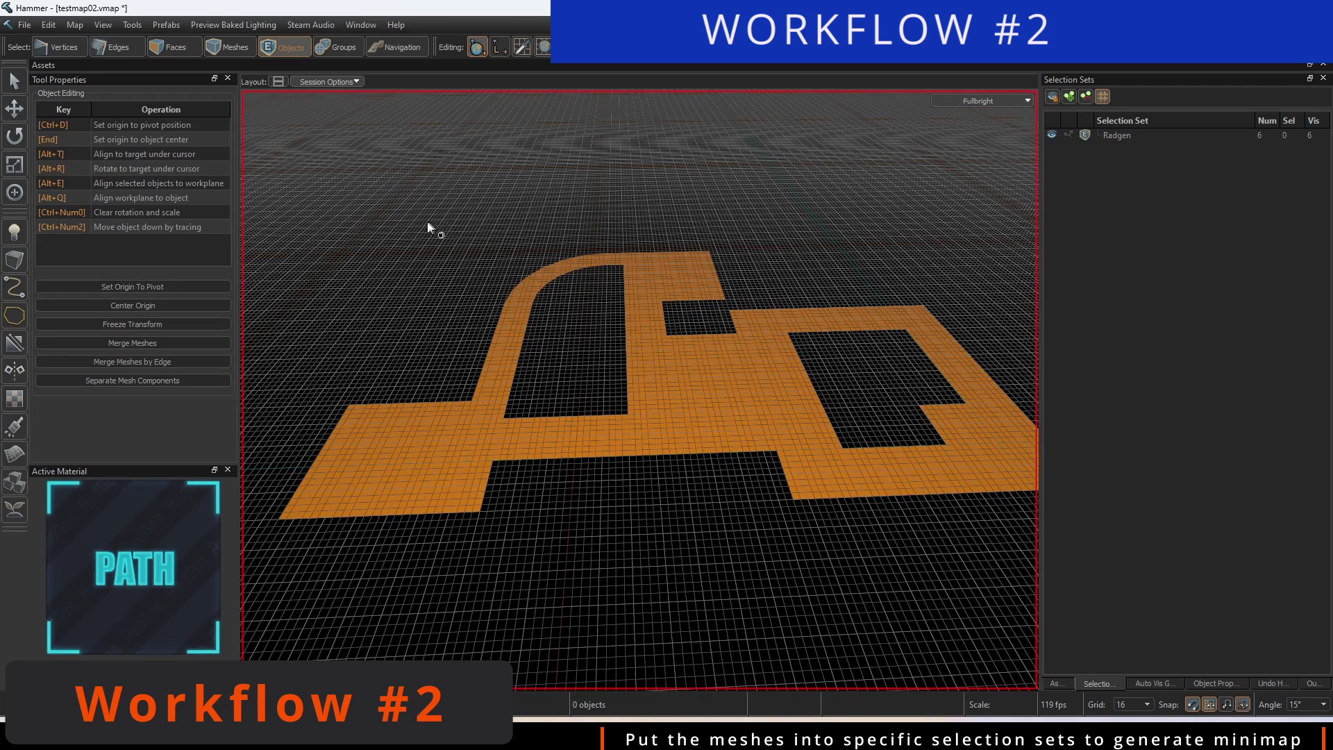
scroll(428, 227, down, 5)
drag(306, 231, 1124, 637)
key(ctrl+3)
scroll(837, 554, up, 5)
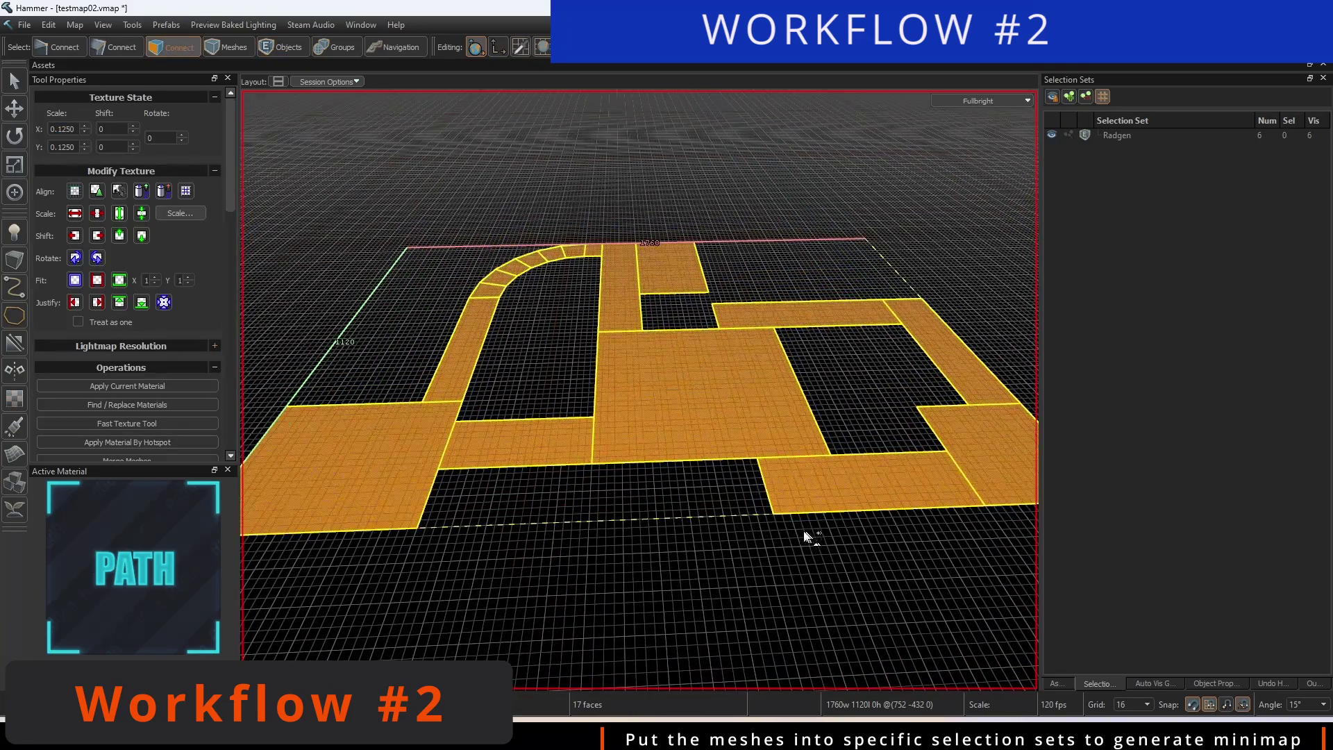
click(712, 568)
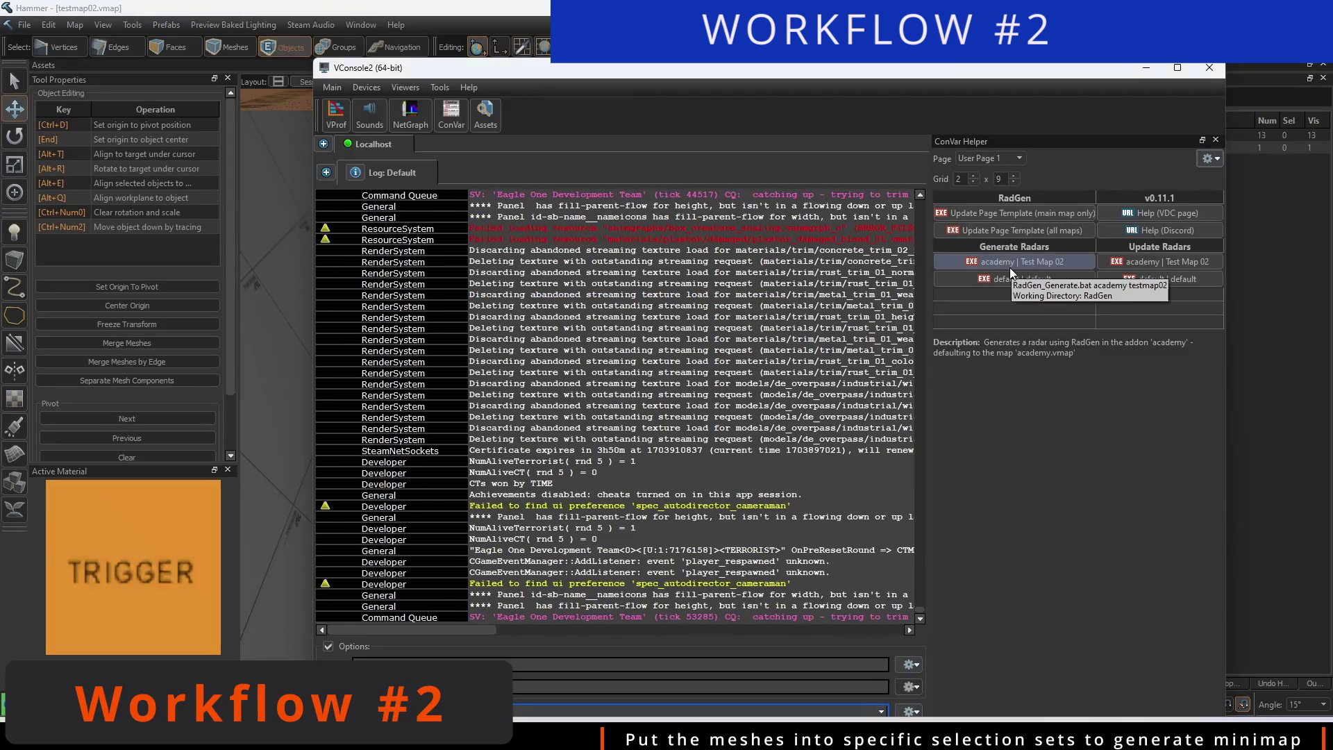
click(1009, 266)
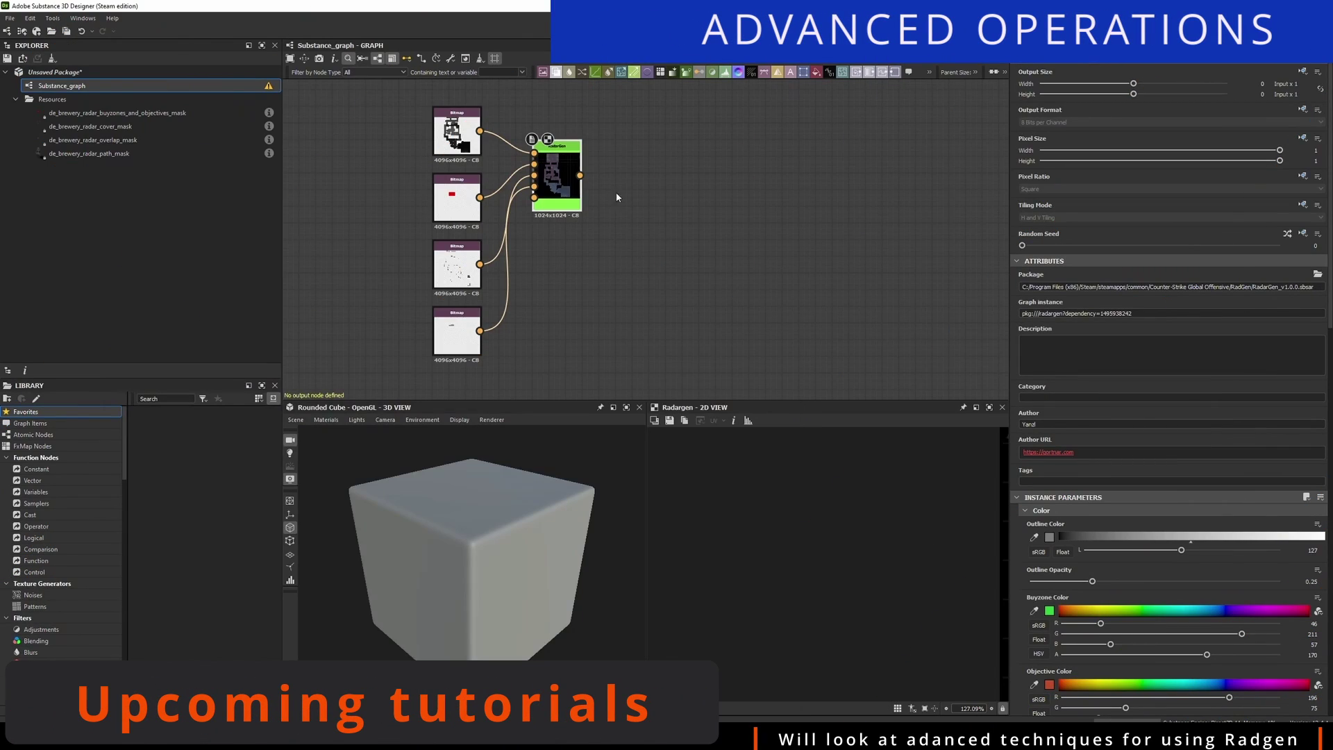
Examine the RadarGen node and its colour, height and custom parameters in Substance 3D Designer
scroll(595, 224, up, 4)
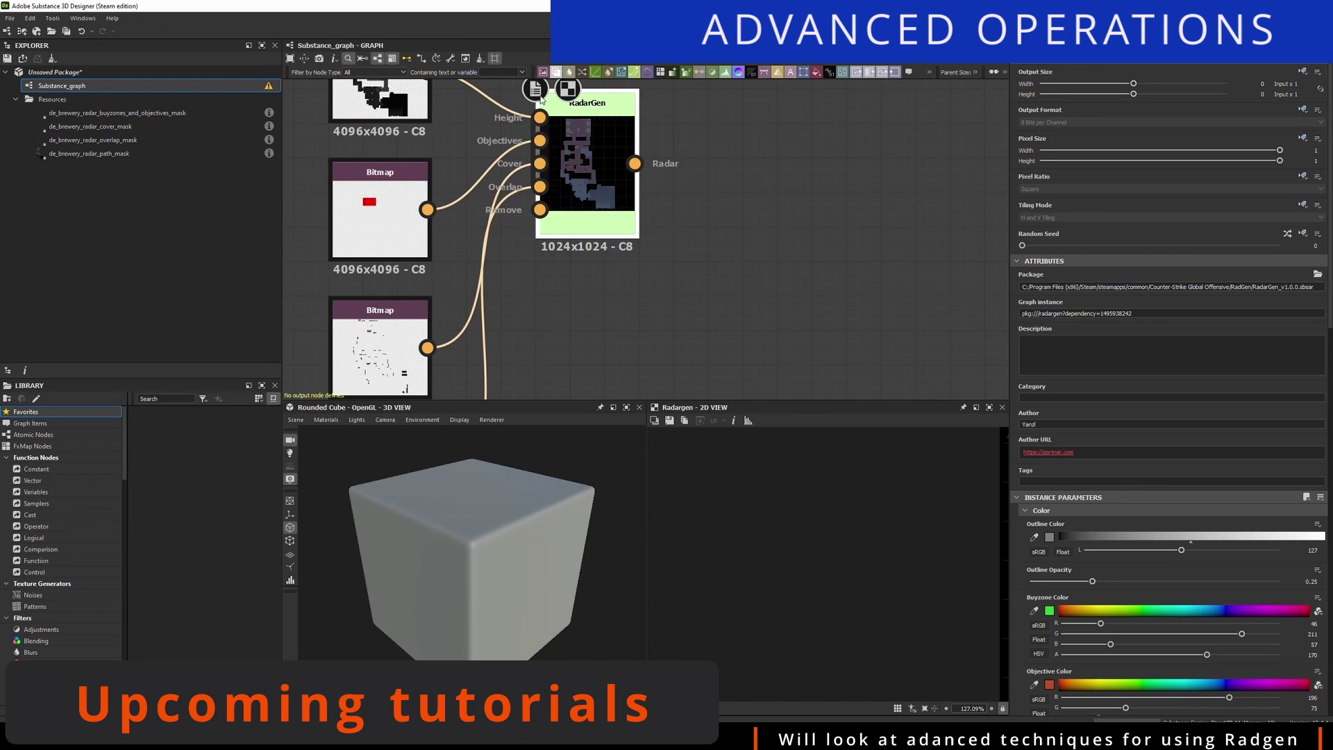
scroll(1052, 333, down, 1)
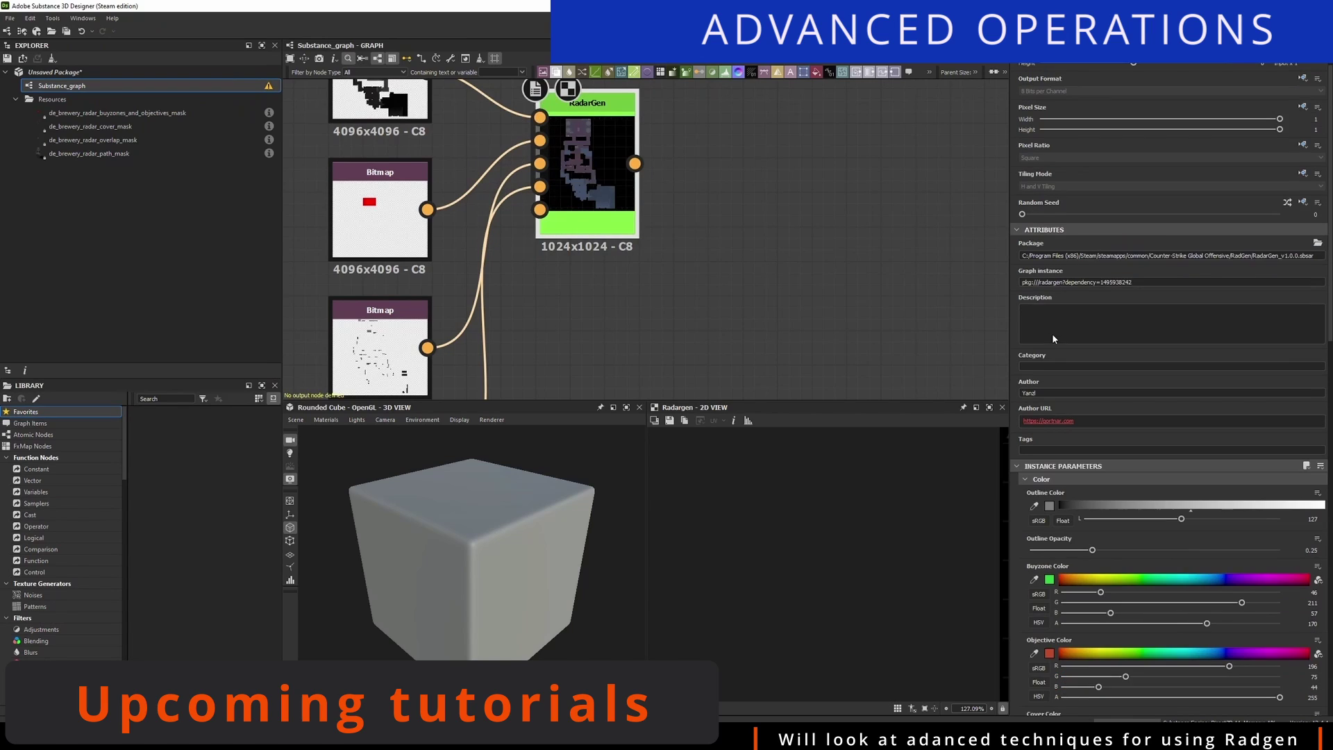
scroll(1034, 330, down, 5)
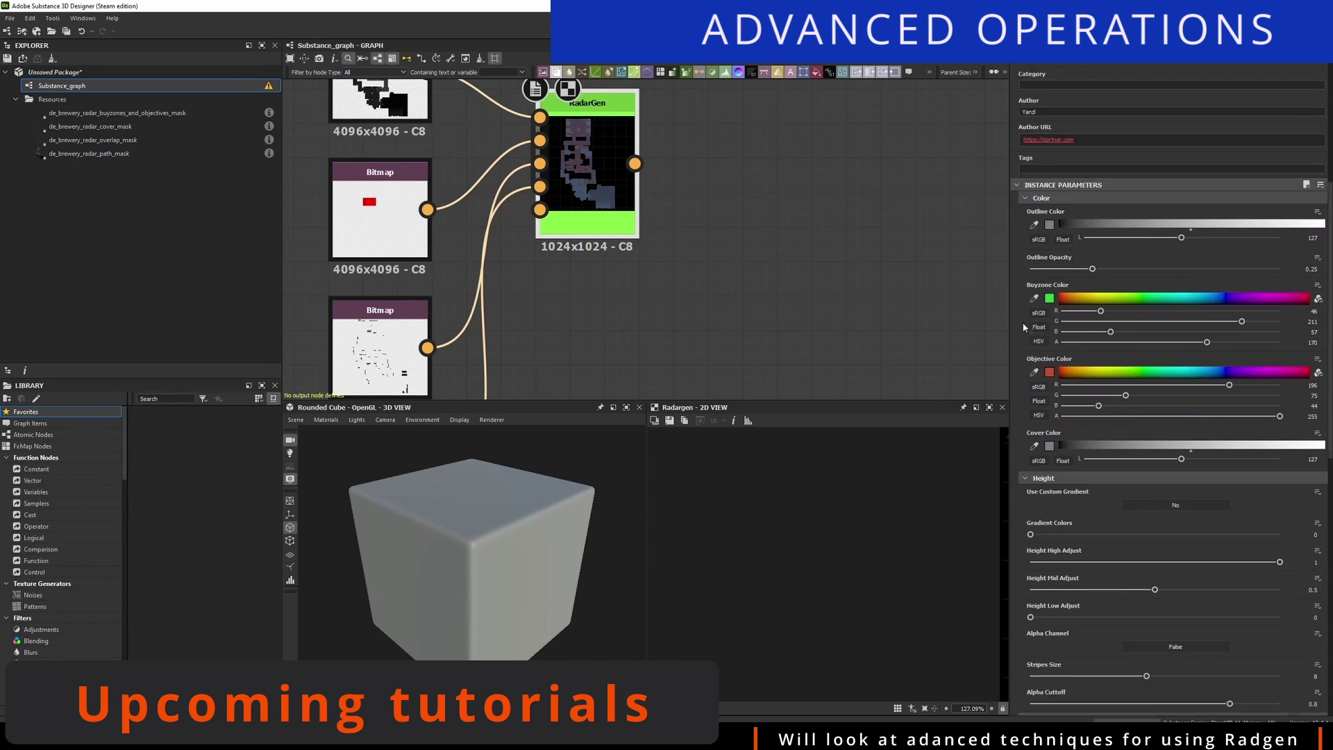
scroll(1024, 327, down, 3)
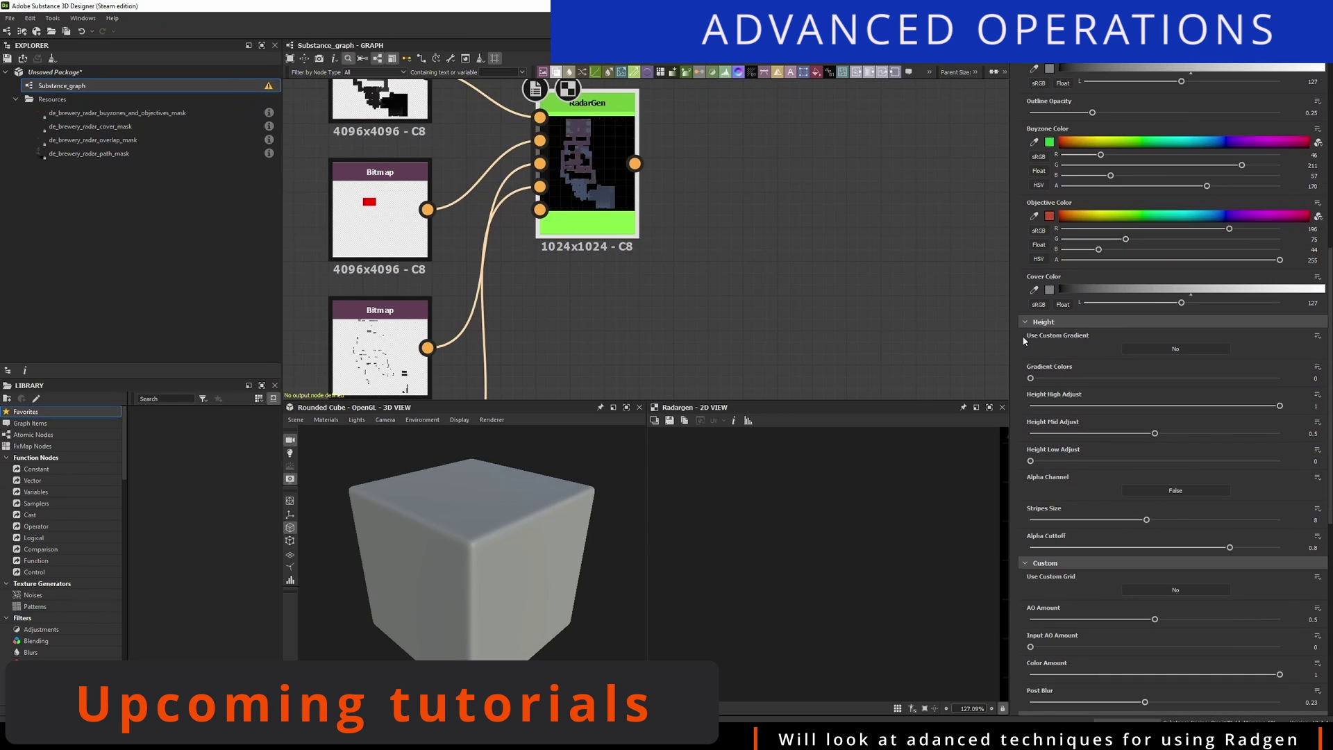